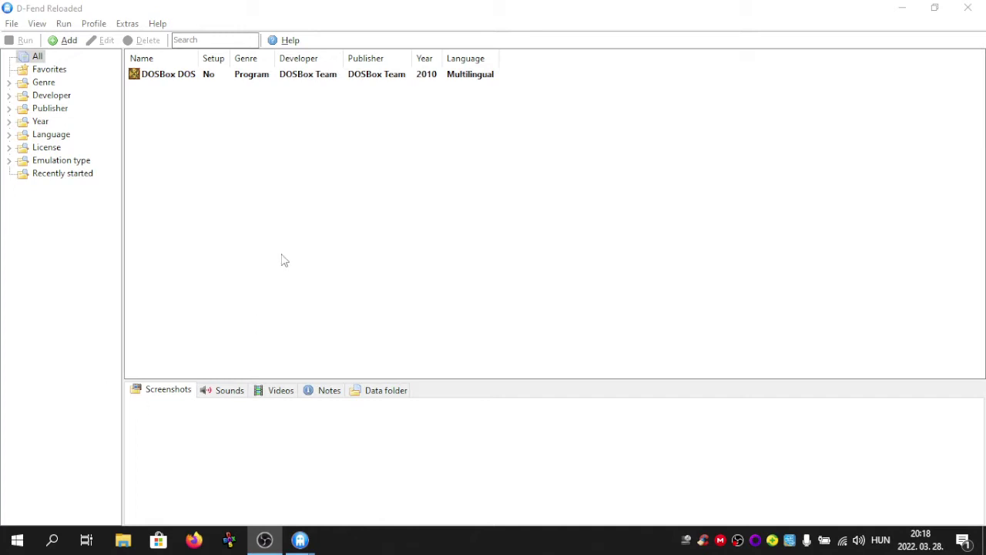
- Manually add a new DOSBox profile and name it win95
{"action": "left_click", "coordinate": [61, 42]}
{"action": "mouse_move", "coordinate": [100, 60]}
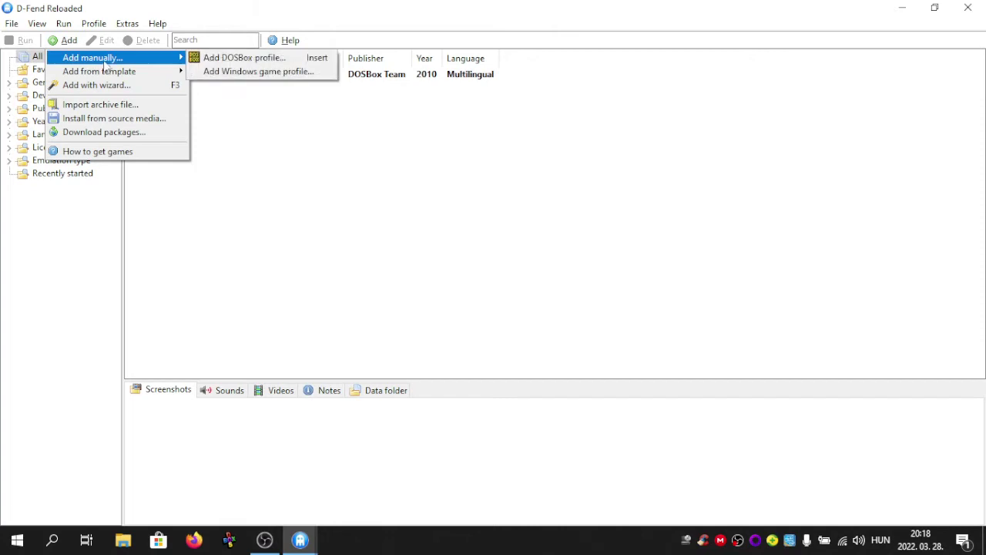
{"action": "left_click", "coordinate": [223, 63]}
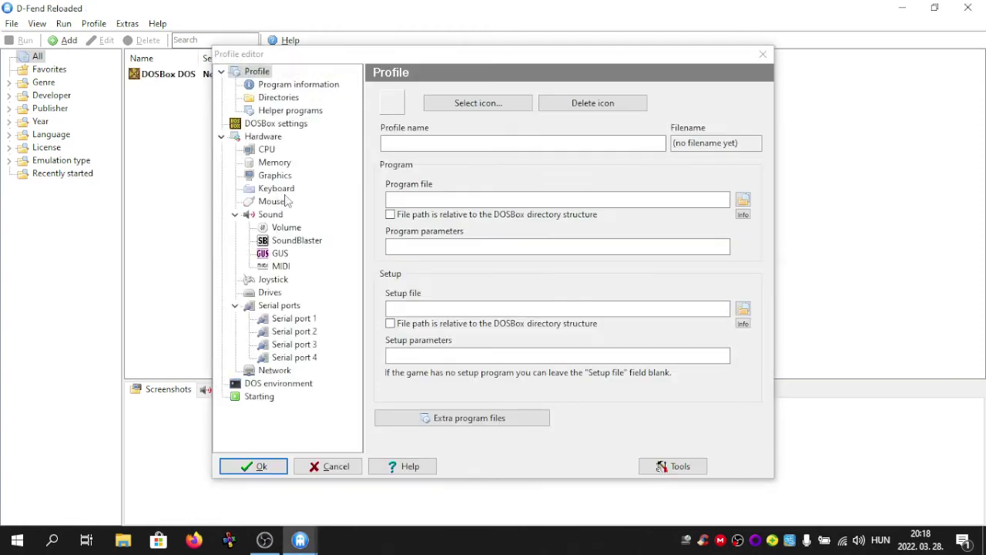
{"action": "left_click", "coordinate": [420, 142]}
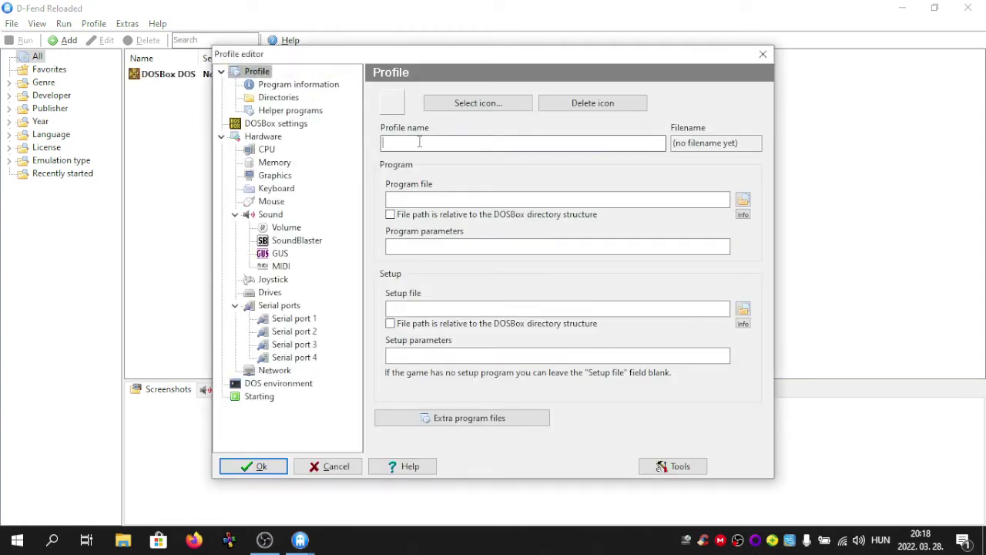
{"action": "type", "text": "win95"}
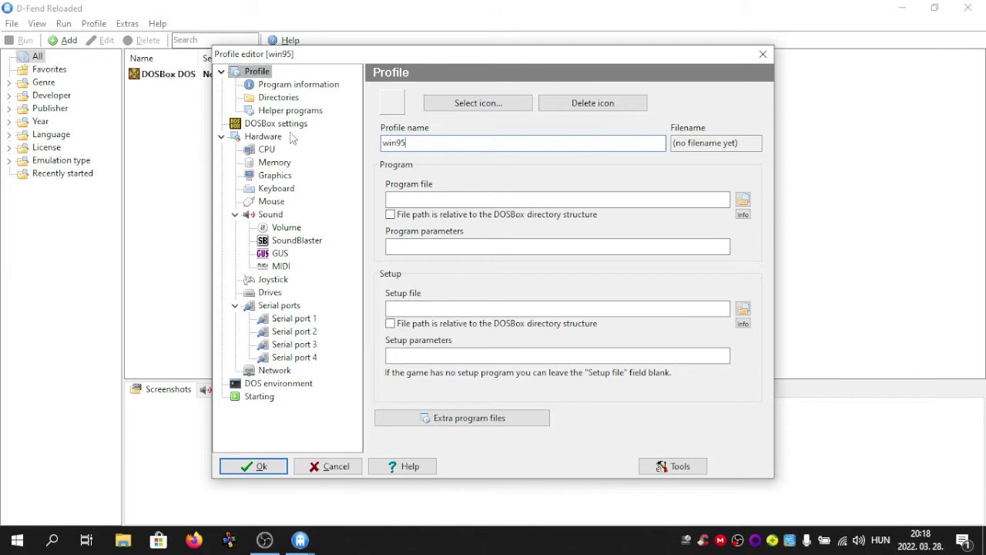
- Set the profile to use the custom DOSBox installation in C:\Program Files (x86)\DOSBox SVN-Daum\
{"action": "left_click", "coordinate": [269, 125]}
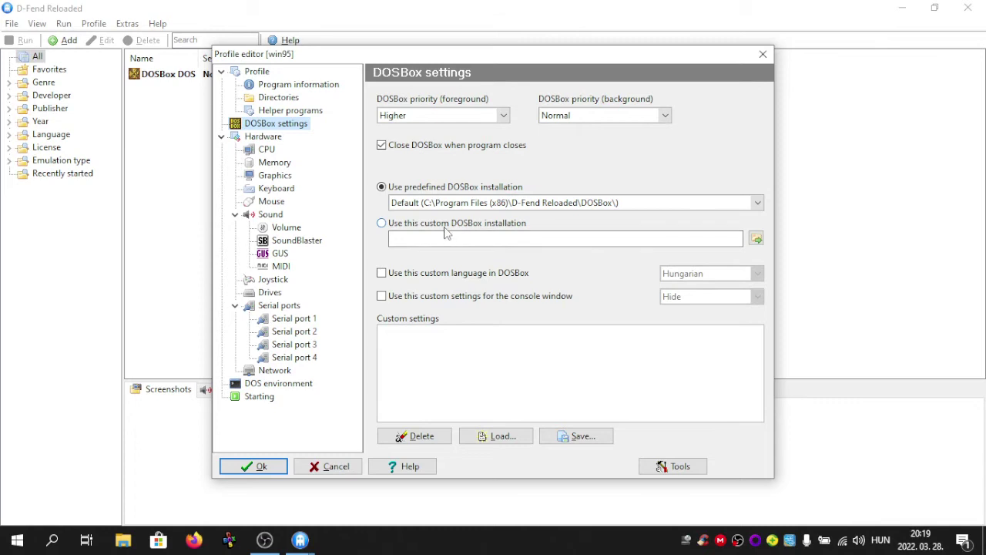
{"action": "left_click", "coordinate": [757, 240]}
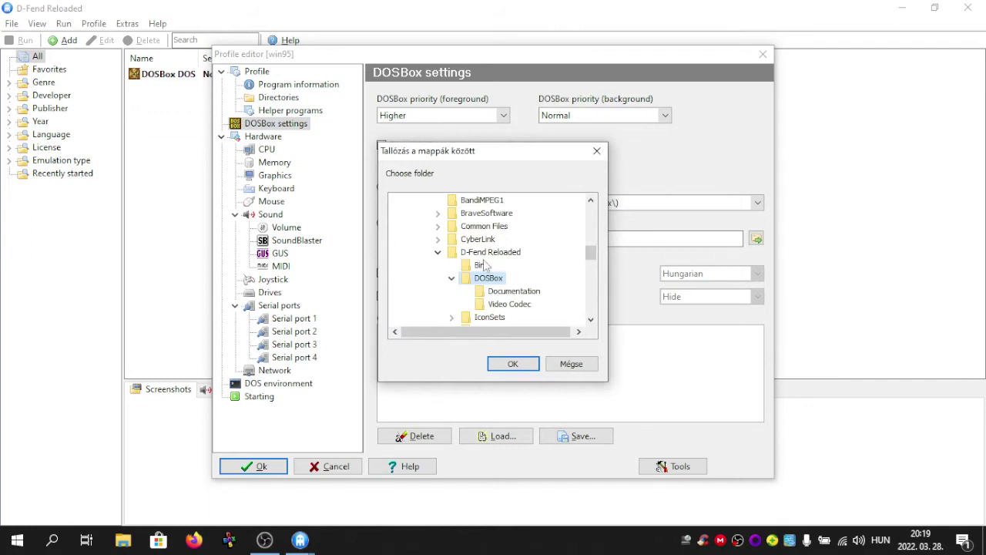
{"action": "left_click", "coordinate": [441, 252]}
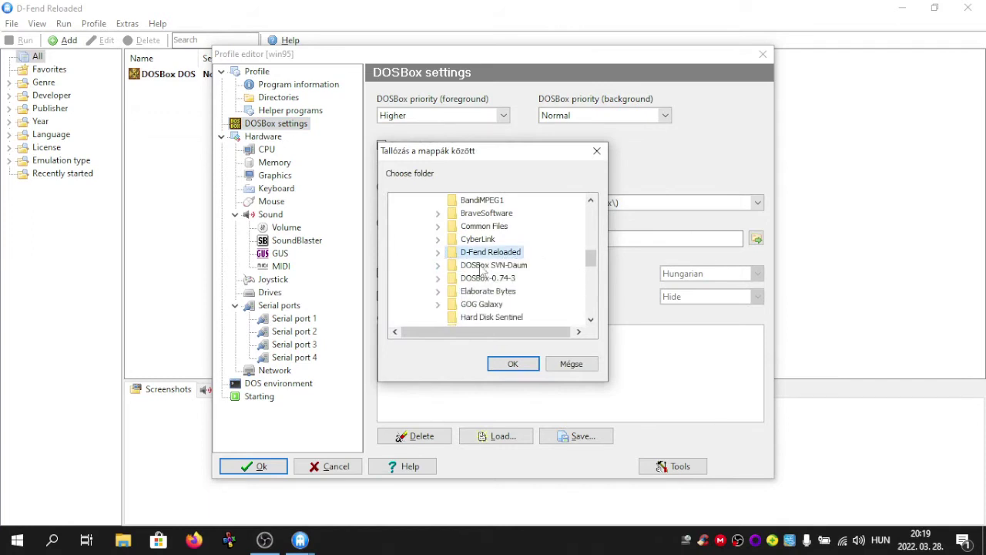
{"action": "left_click", "coordinate": [483, 266]}
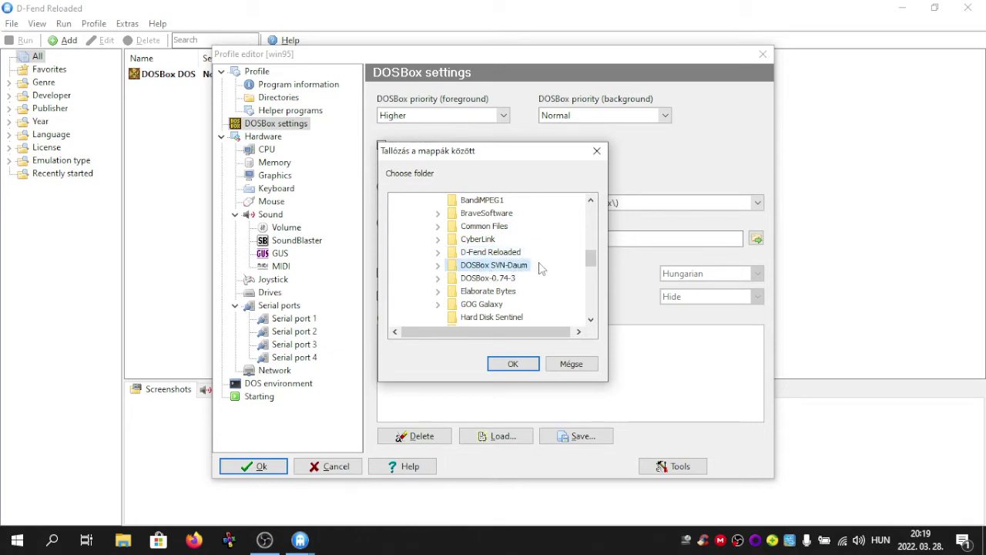
{"action": "left_click", "coordinate": [514, 364]}
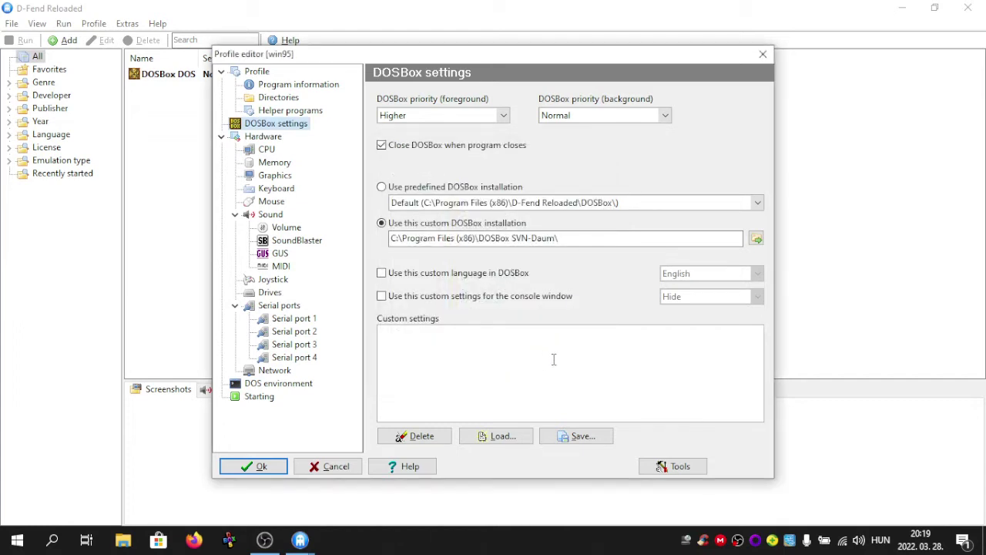
- Configure the CPU with the dynamic emulation core, CPU type pentium_slow and cycles set to Max
{"action": "left_click", "coordinate": [263, 152]}
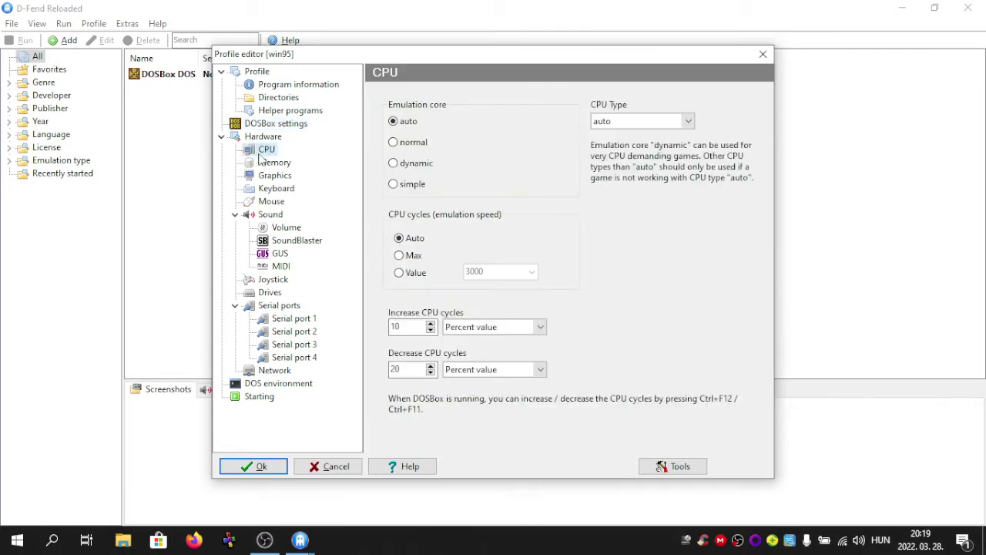
{"action": "left_click", "coordinate": [407, 171]}
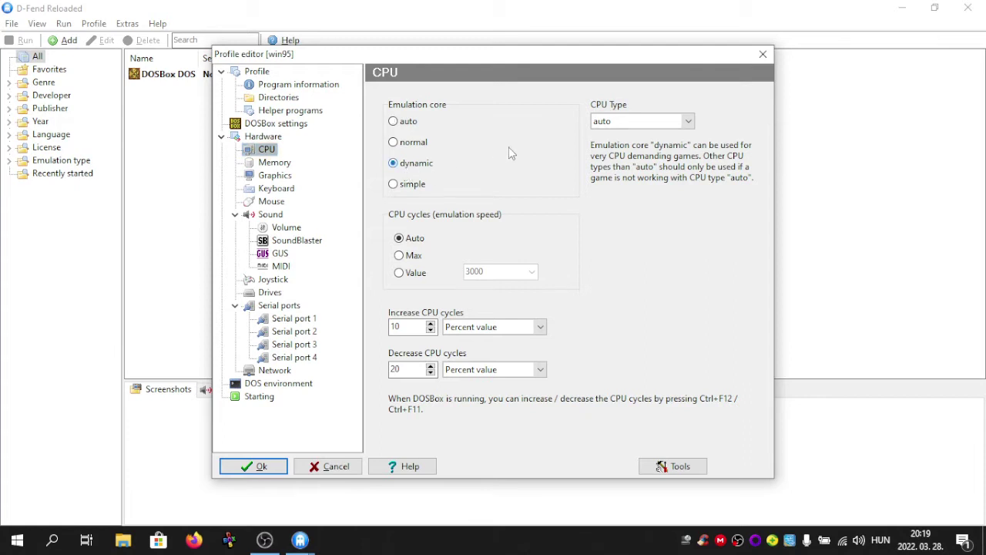
{"action": "left_click", "coordinate": [633, 124]}
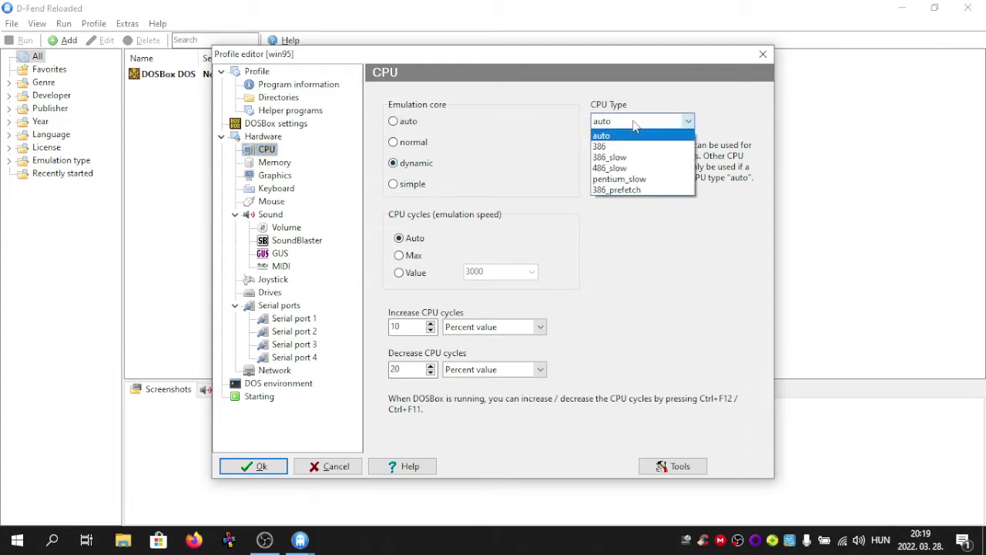
{"action": "left_click", "coordinate": [626, 179]}
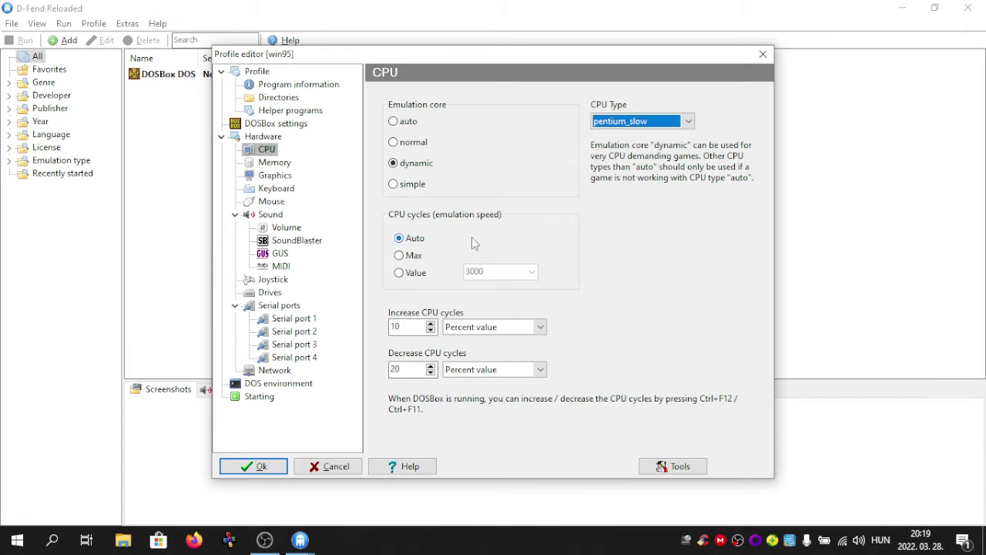
{"action": "left_click", "coordinate": [409, 256]}
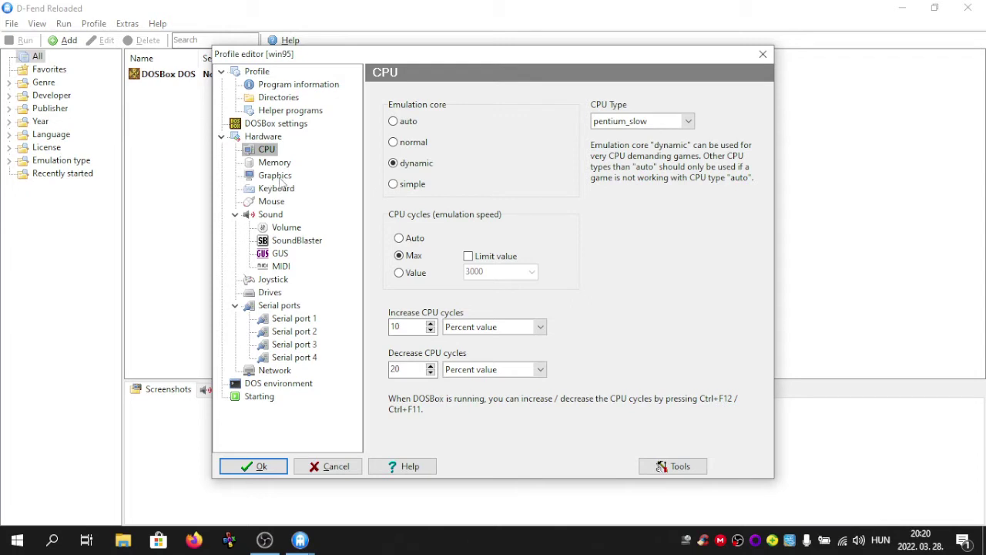
- Turn off starting in fullscreen mode and set the graphics renderer to openglnb
{"action": "left_click", "coordinate": [277, 177]}
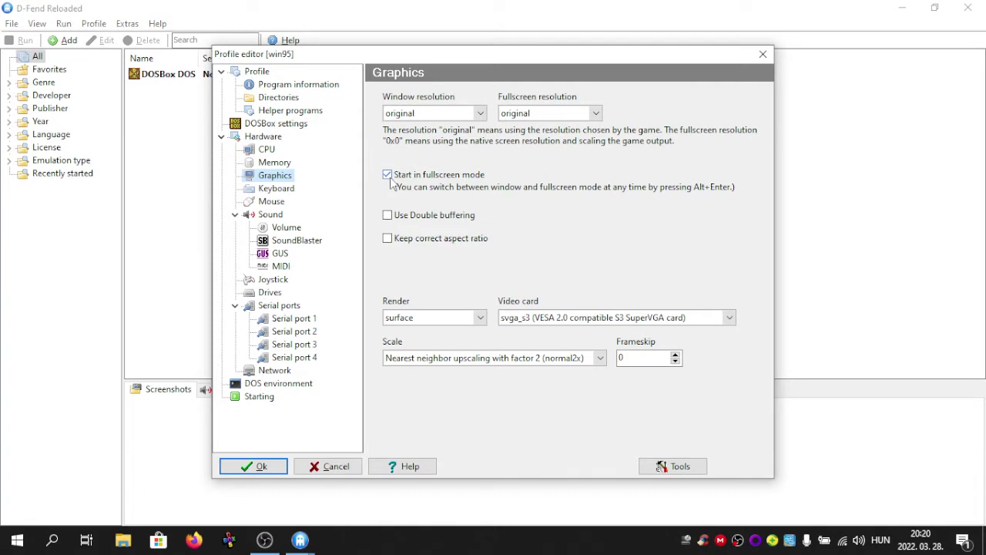
{"action": "left_click", "coordinate": [389, 177]}
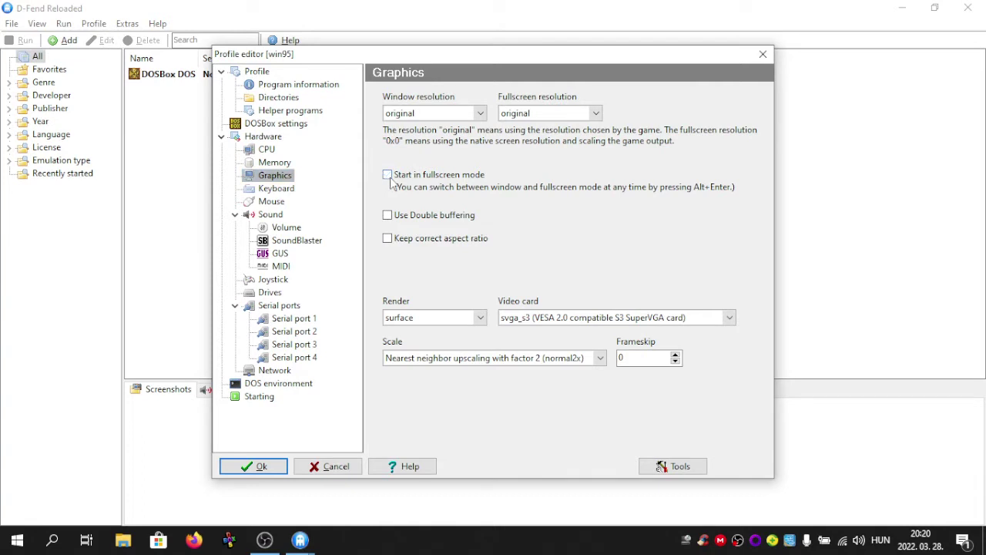
{"action": "left_click", "coordinate": [416, 322]}
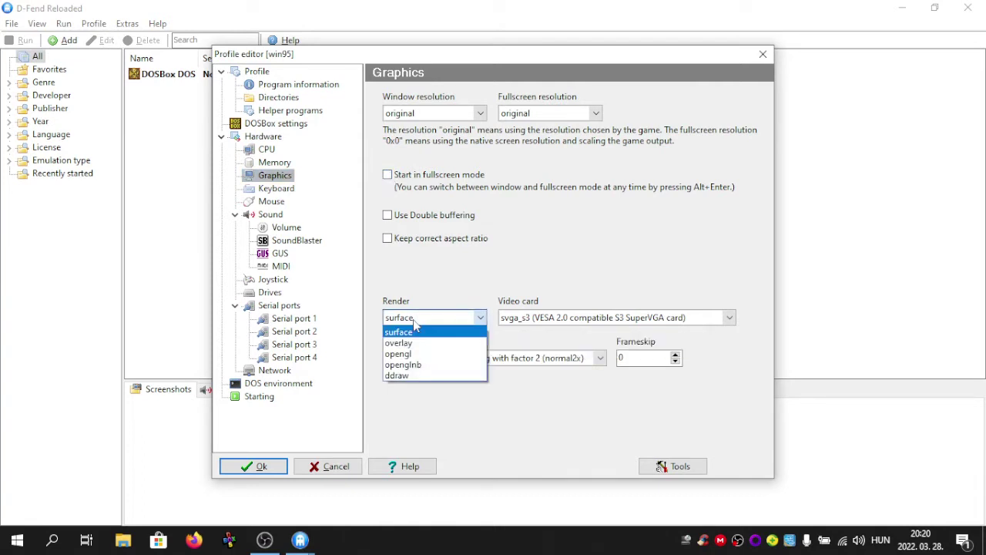
{"action": "left_click", "coordinate": [435, 366]}
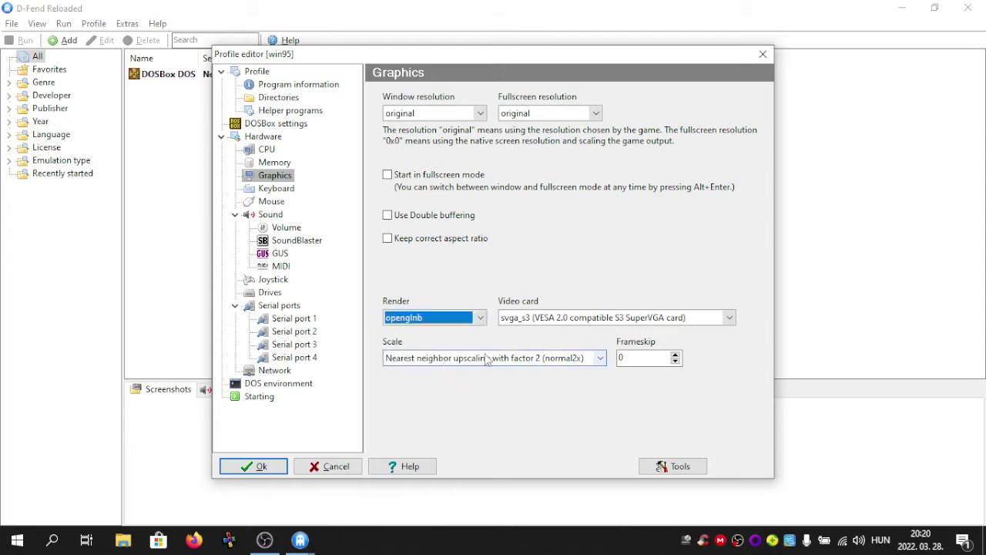
- Set the keyboard layout to Hungary (HU208) and the codepage to 57781 (Hungarian)
{"action": "left_click", "coordinate": [276, 193]}
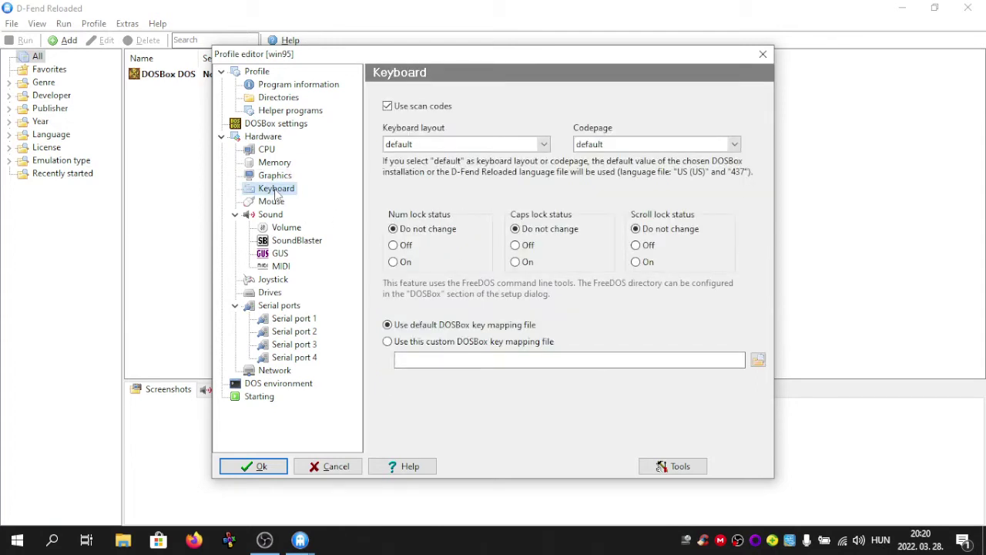
{"action": "left_click", "coordinate": [440, 144]}
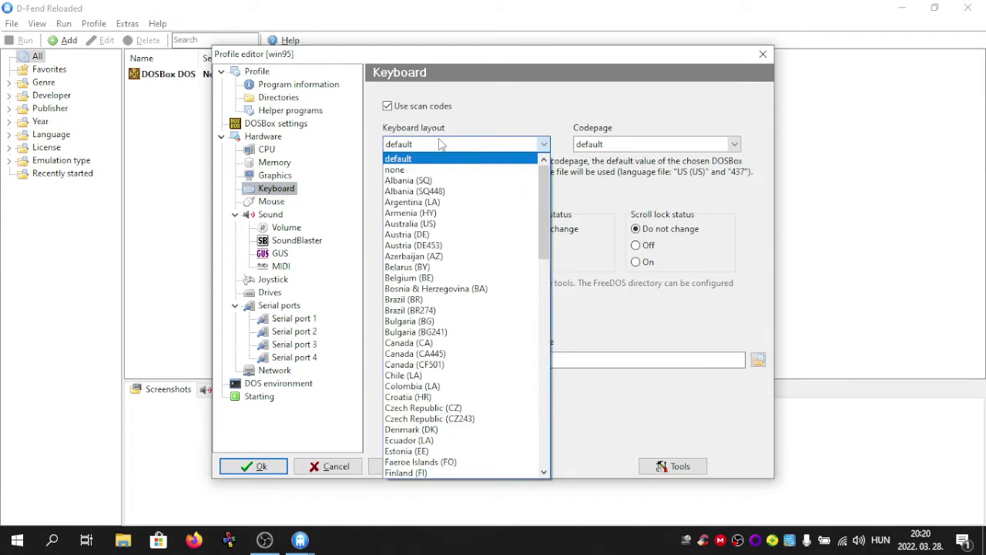
{"action": "scroll", "coordinate": [452, 217], "scroll_direction": "down", "scroll_amount": 13}
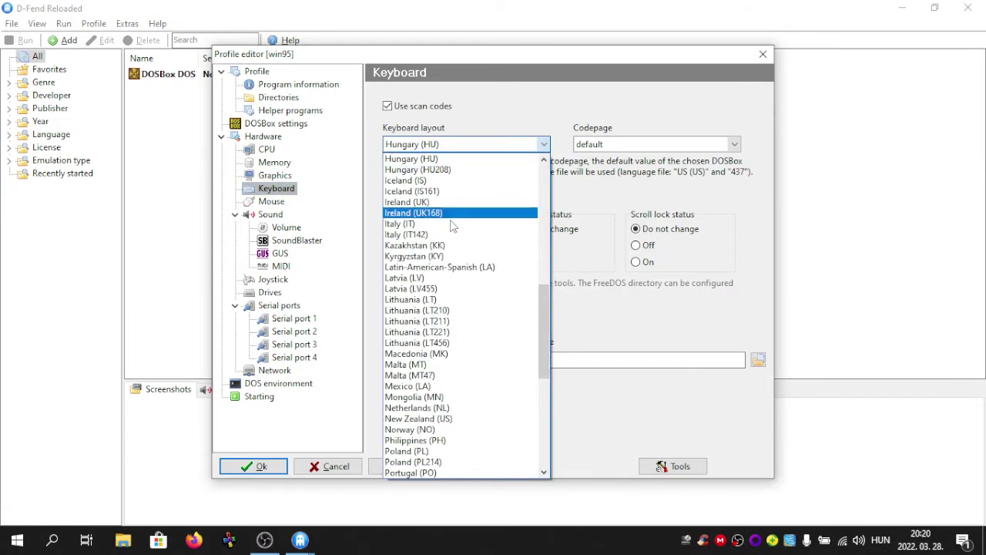
{"action": "left_click", "coordinate": [451, 171]}
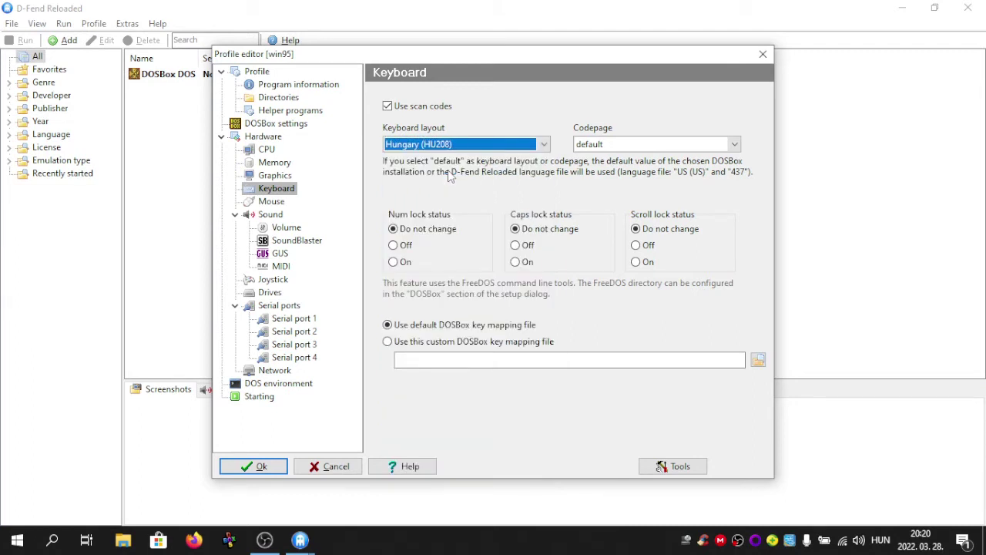
{"action": "left_click", "coordinate": [655, 146]}
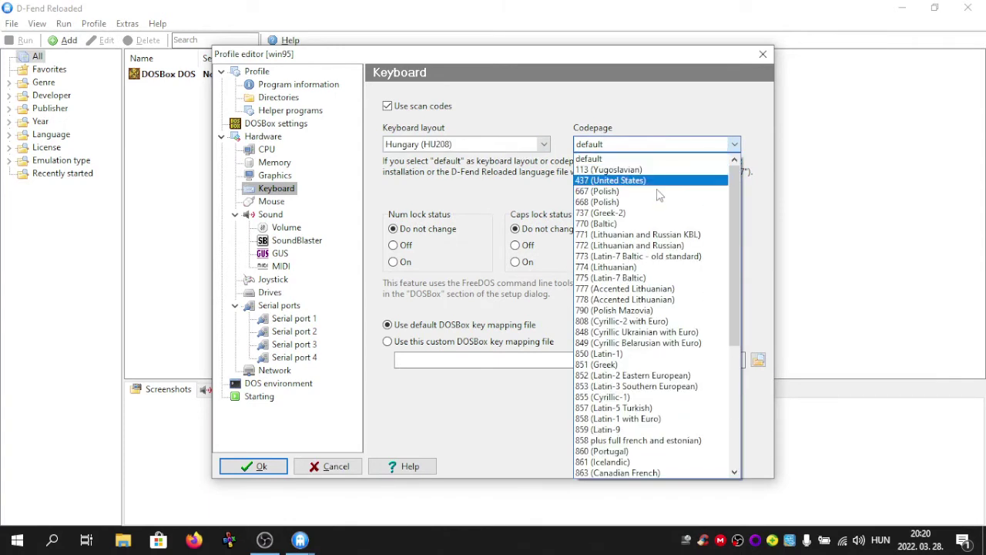
{"action": "scroll", "coordinate": [639, 247], "scroll_direction": "down", "scroll_amount": 6}
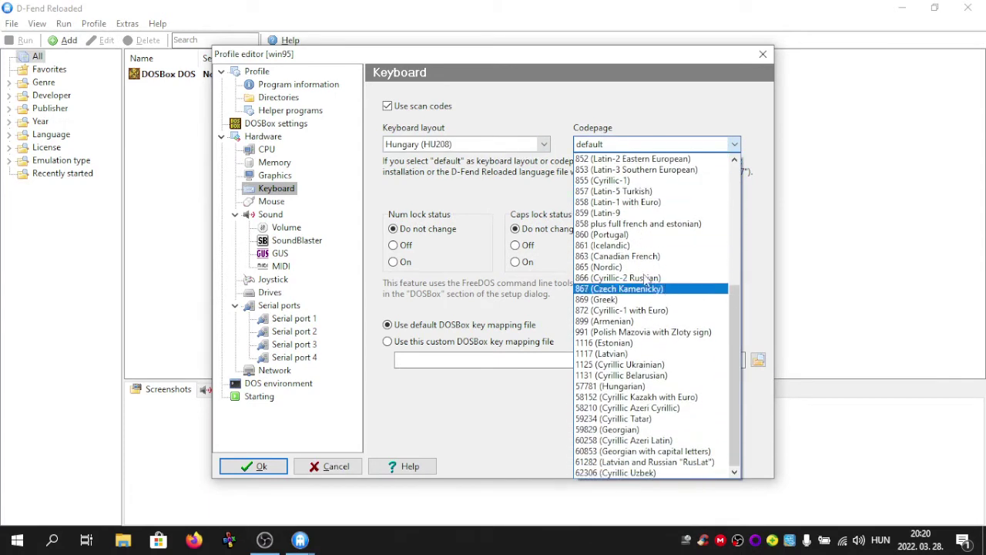
{"action": "left_click", "coordinate": [636, 387]}
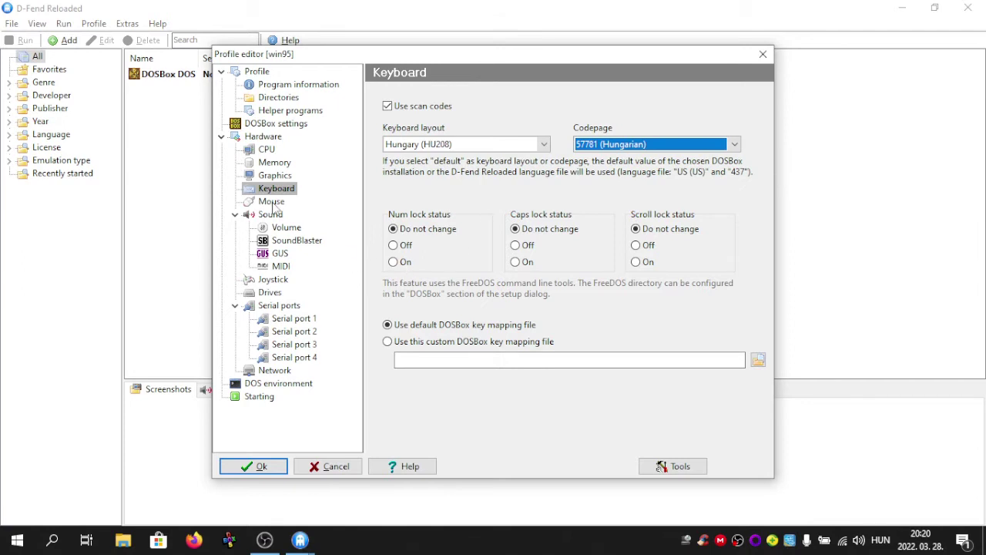
- Delete the default VirtualHD drive and turn off the option that disables mounting drives after DOSBox start
{"action": "left_click", "coordinate": [266, 293]}
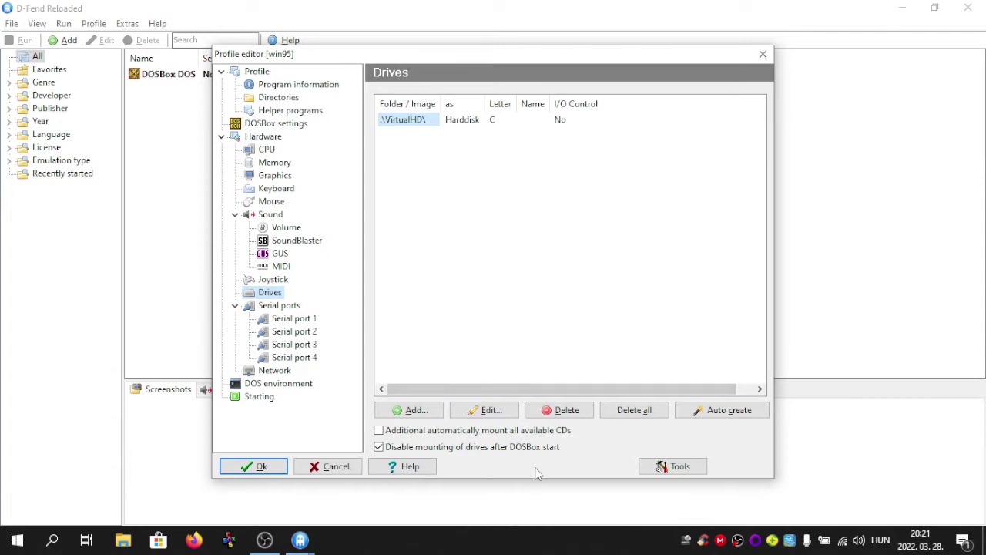
{"action": "left_click", "coordinate": [565, 412]}
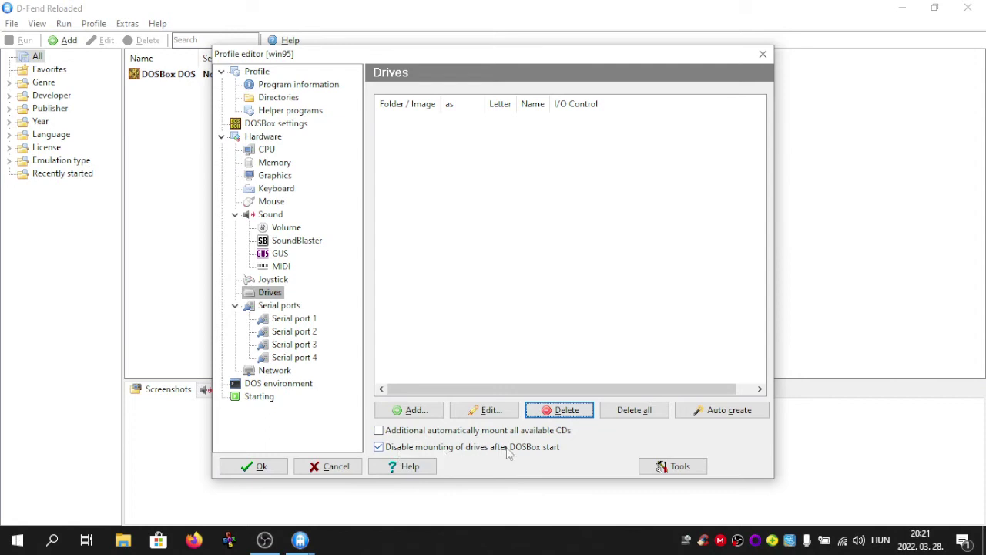
{"action": "left_click", "coordinate": [473, 447]}
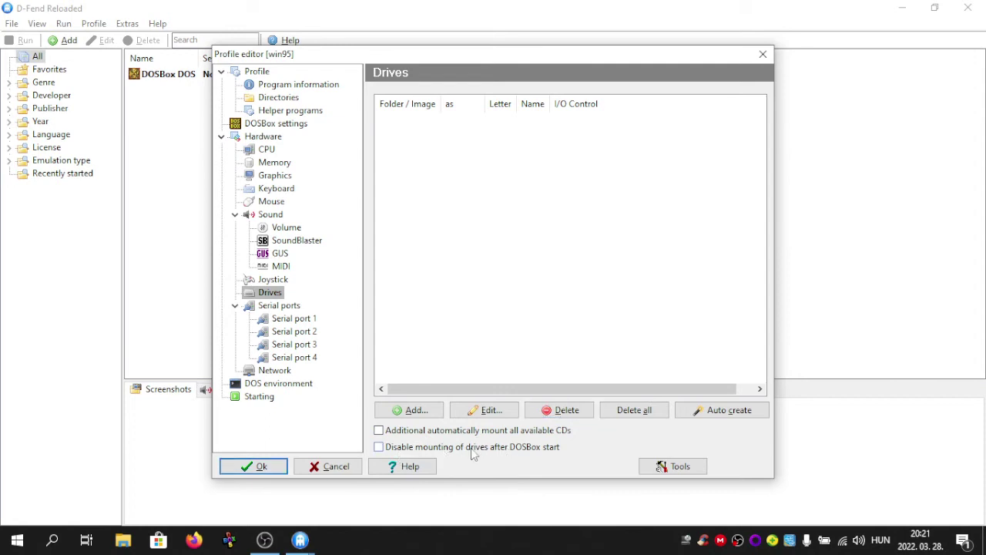
- Add a drive with a new 2045 MB hard disk image named hdd, created without preformatting
{"action": "left_click", "coordinate": [416, 410]}
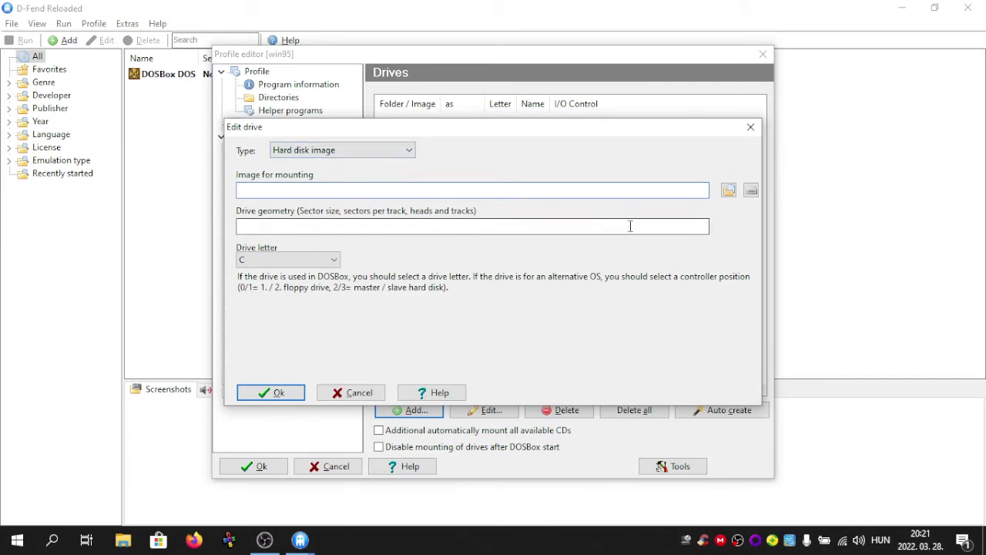
{"action": "left_click", "coordinate": [751, 190]}
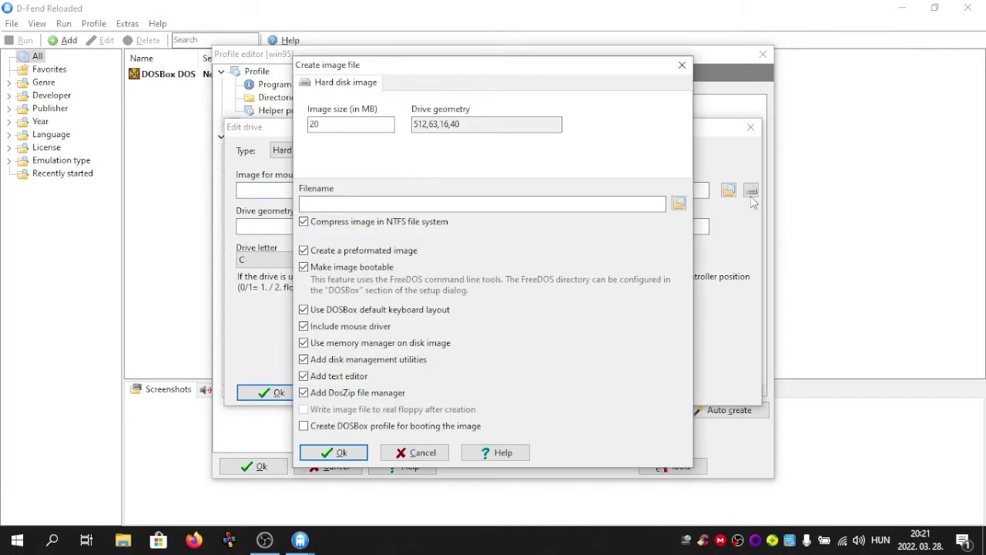
{"action": "left_click", "coordinate": [311, 258]}
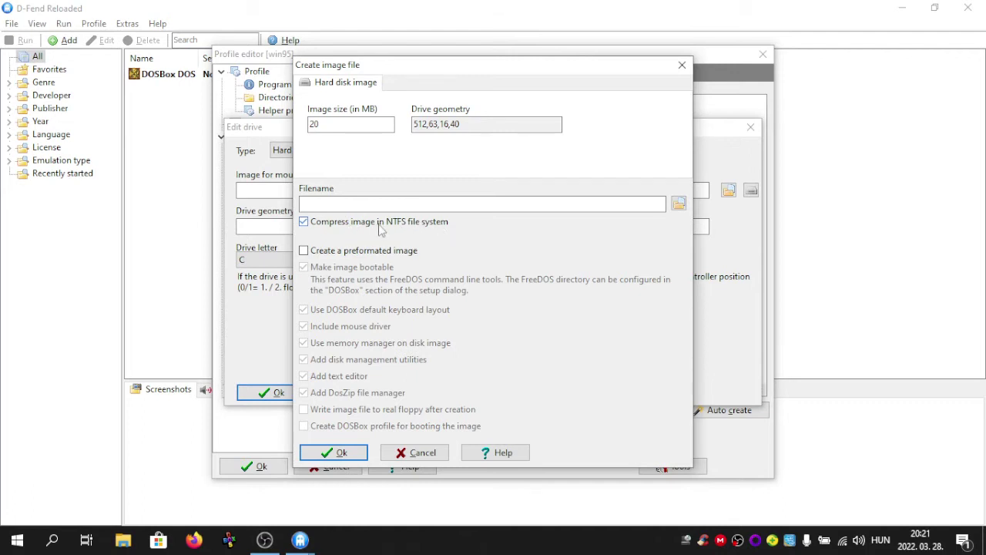
{"action": "left_click", "coordinate": [359, 204]}
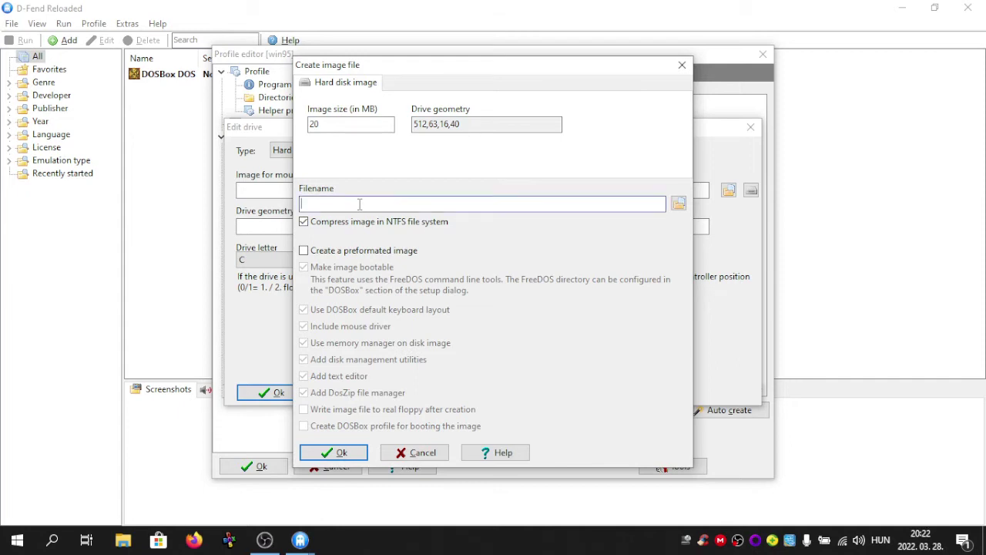
{"action": "type", "text": "hdd"}
{"action": "left_click", "coordinate": [359, 125]}
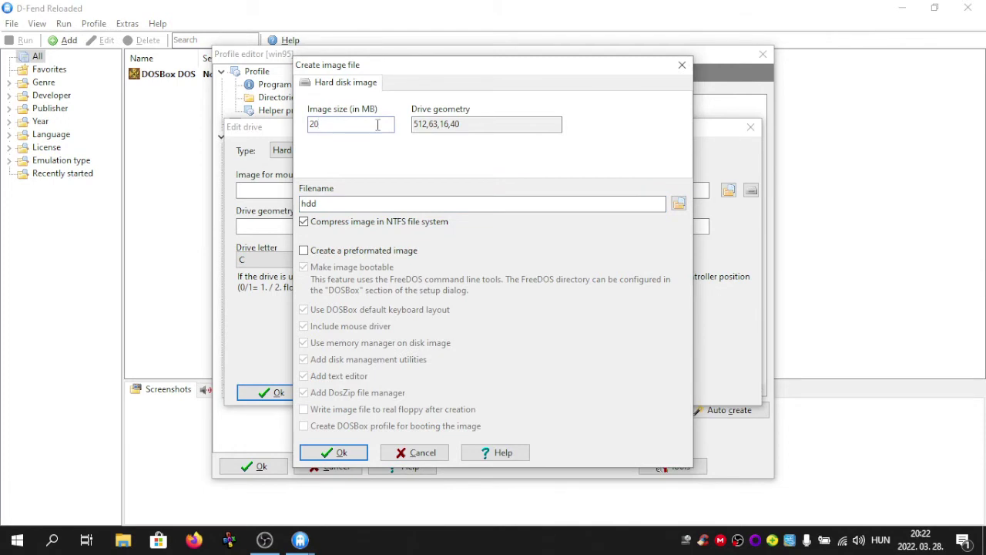
{"action": "type", "text": "45"}
{"action": "left_click", "coordinate": [339, 453]}
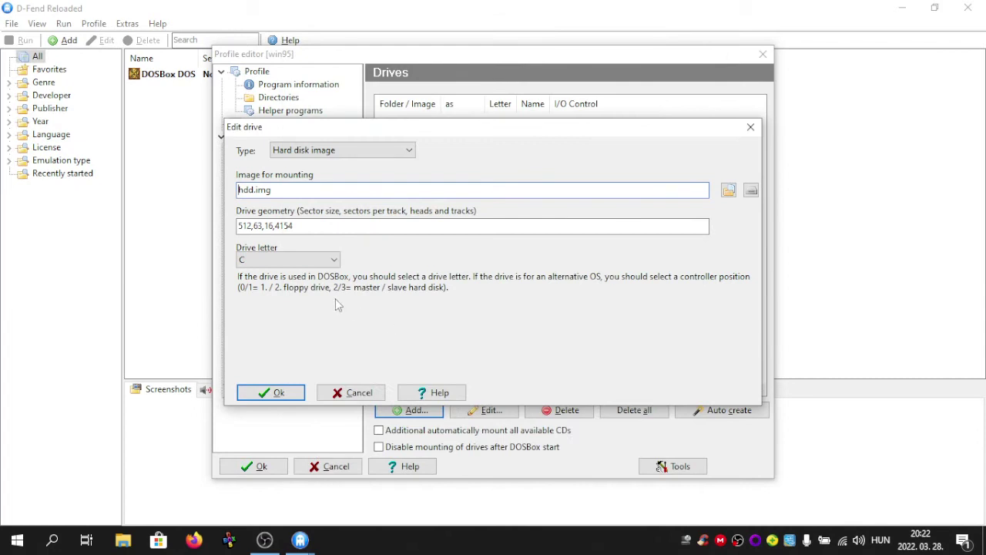
- Assign the hdd.img hard disk image to controller position 2 and add it to the profile's drives
{"action": "left_click", "coordinate": [317, 261]}
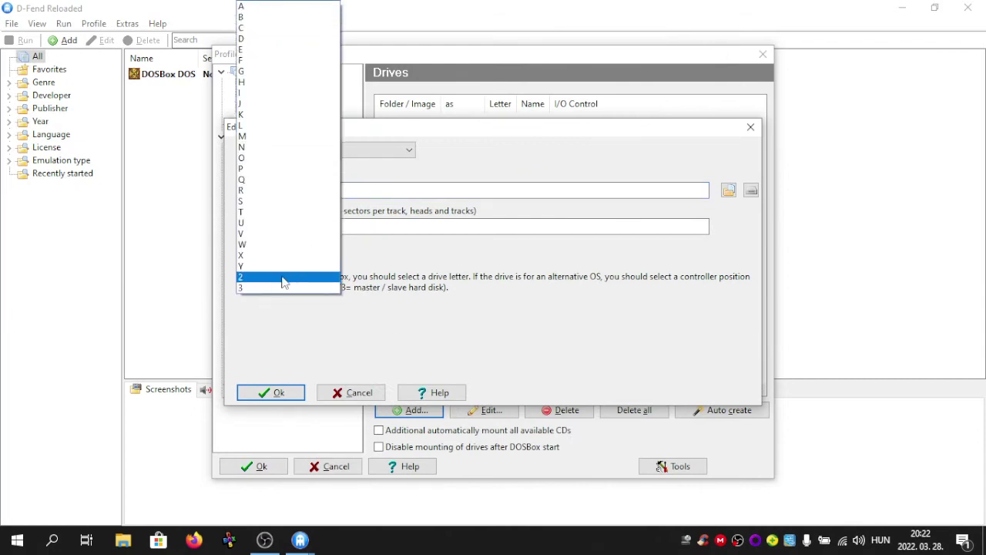
{"action": "left_click", "coordinate": [283, 278]}
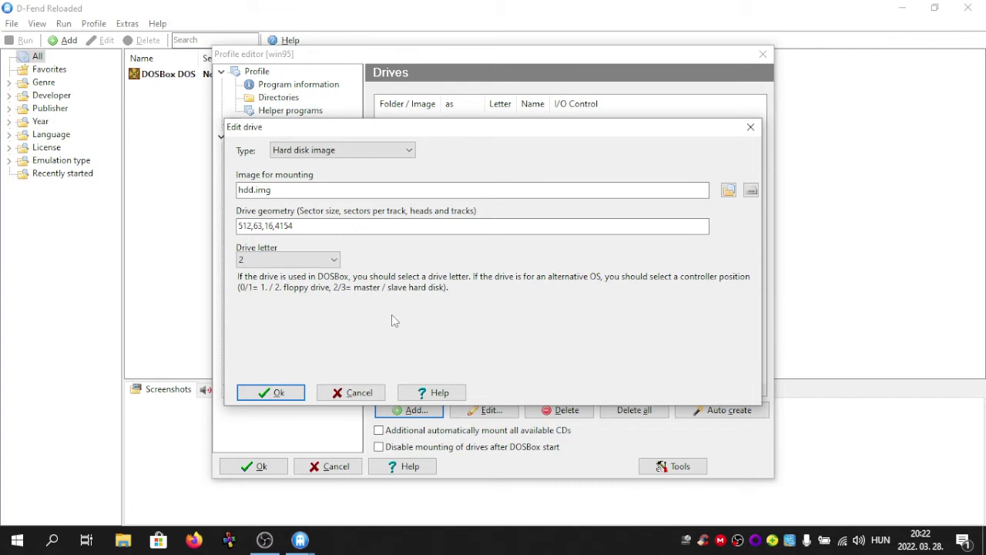
{"action": "left_click", "coordinate": [278, 393]}
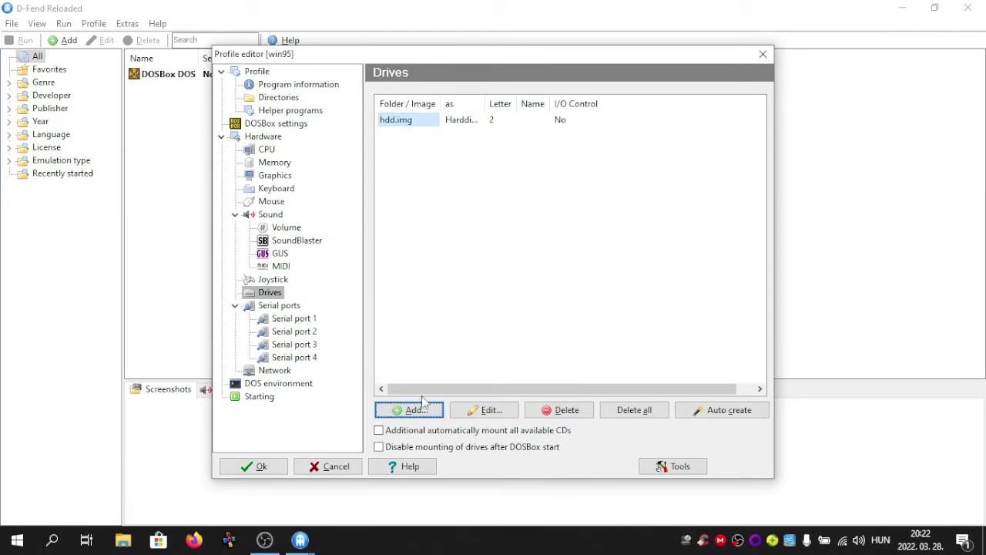
{"action": "left_click", "coordinate": [416, 413]}
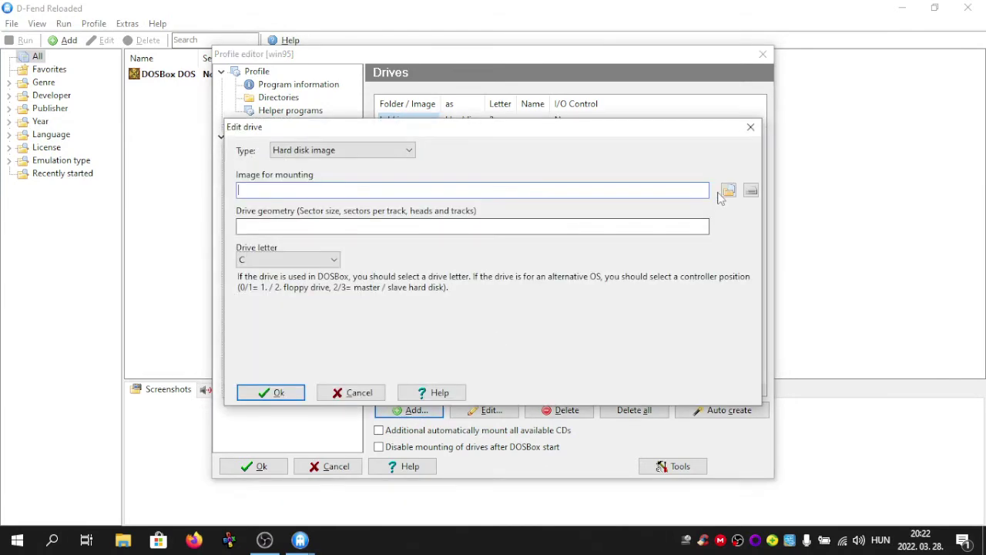
{"action": "left_click", "coordinate": [728, 190]}
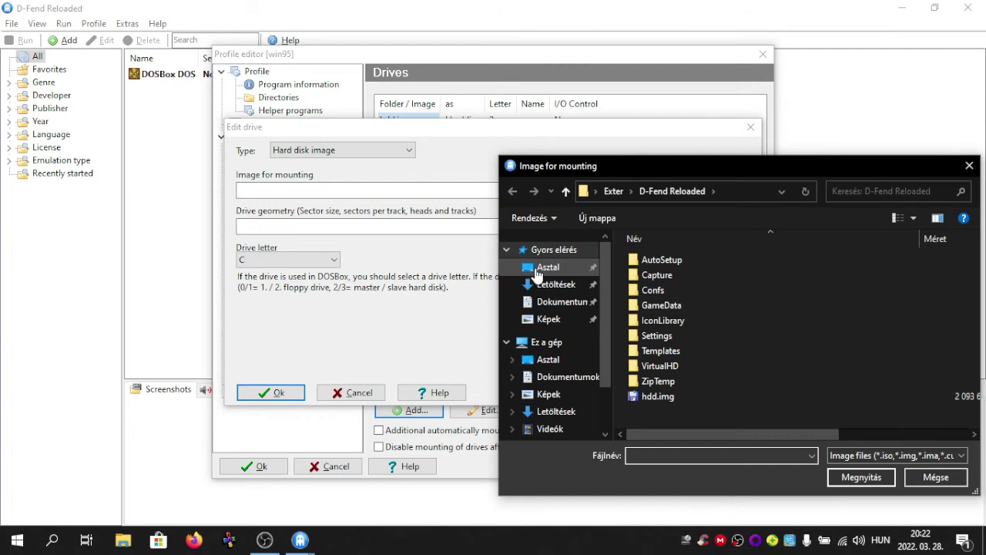
{"action": "left_click", "coordinate": [543, 270]}
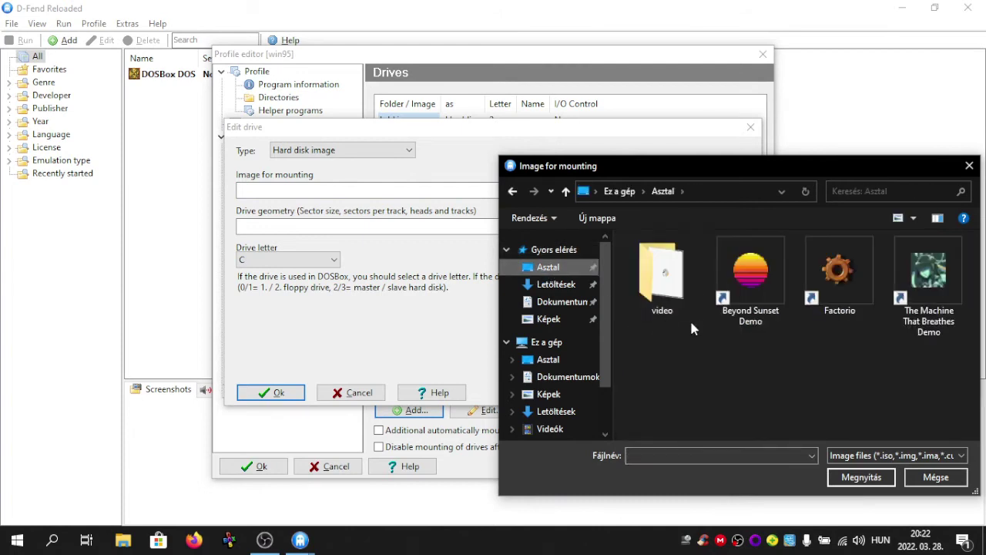
{"action": "double_click", "coordinate": [659, 266]}
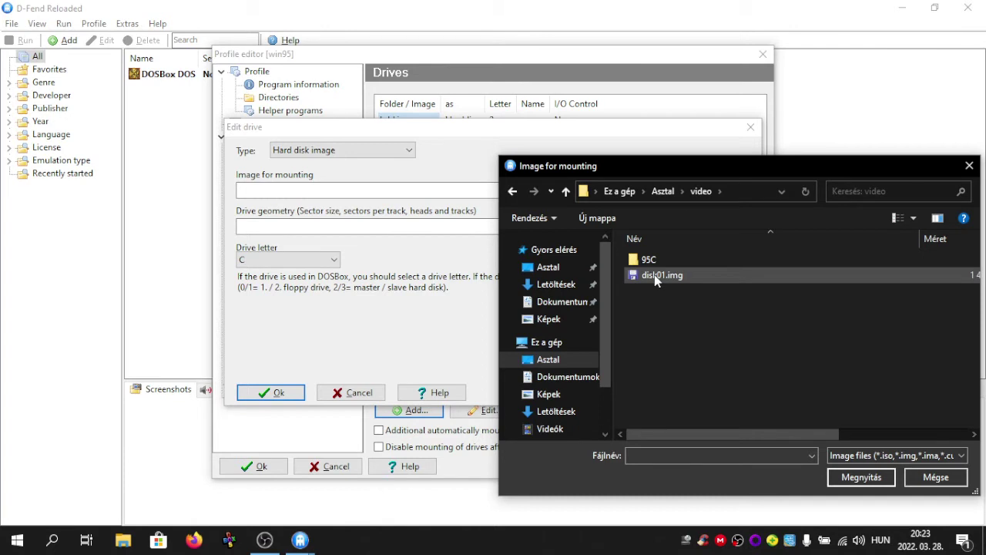
{"action": "double_click", "coordinate": [655, 274]}
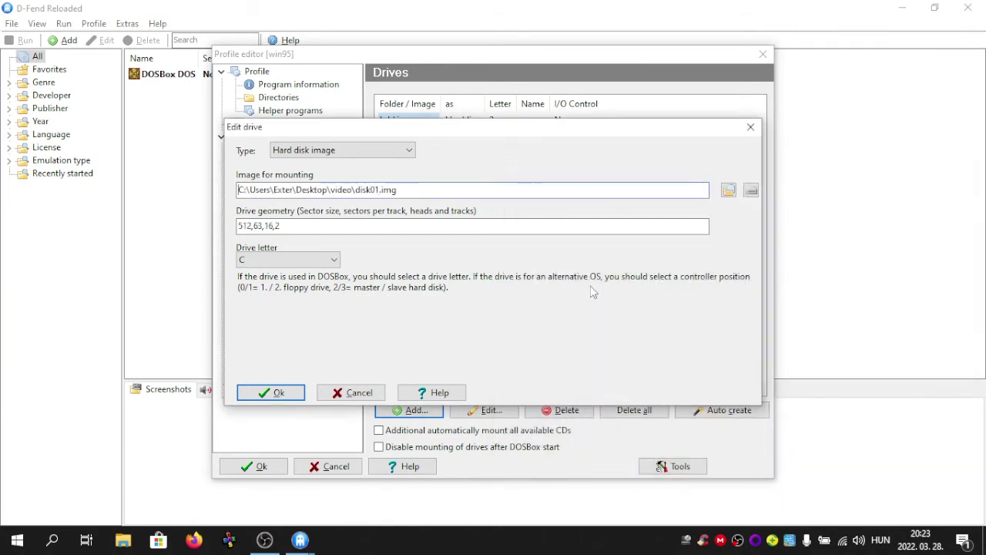
{"action": "left_click", "coordinate": [333, 262]}
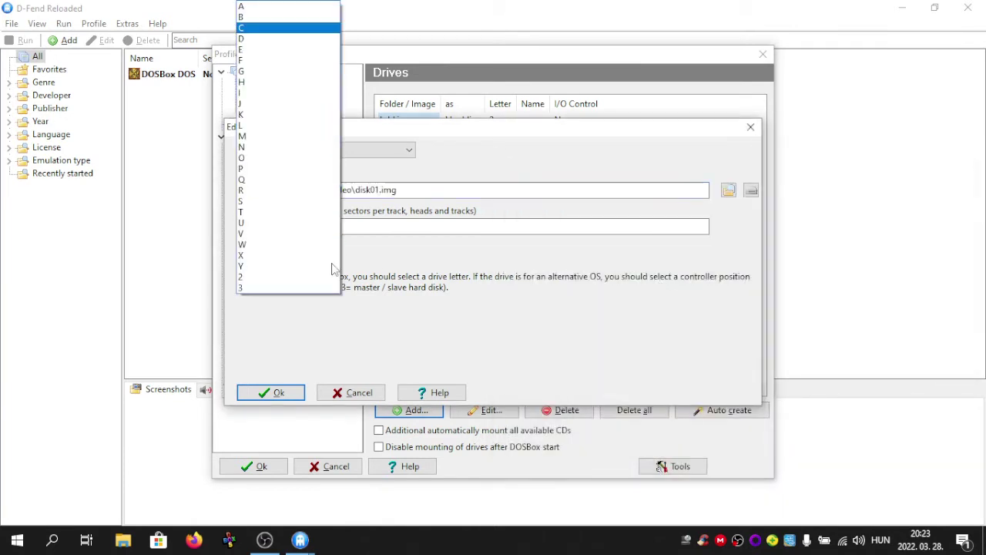
{"action": "left_click", "coordinate": [471, 289]}
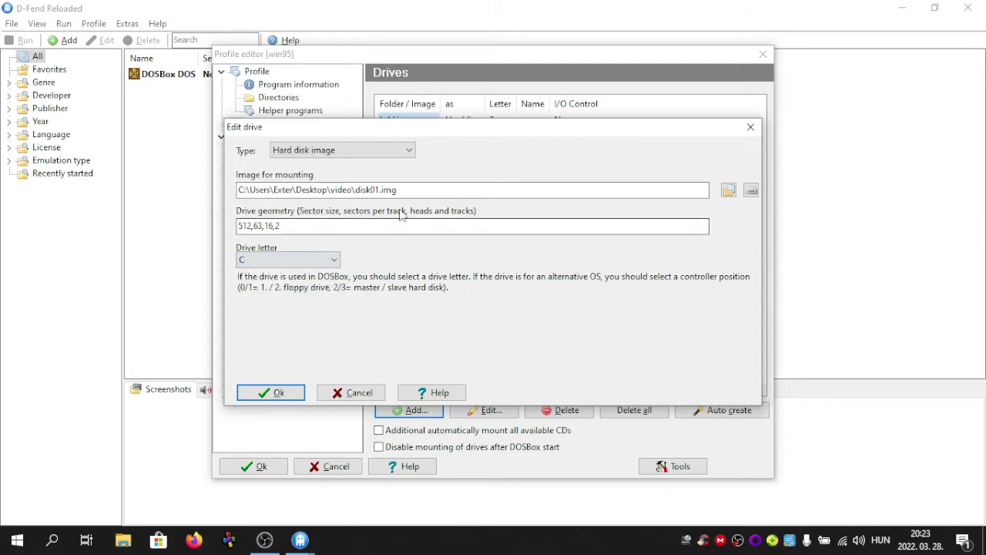
{"action": "left_click", "coordinate": [378, 151]}
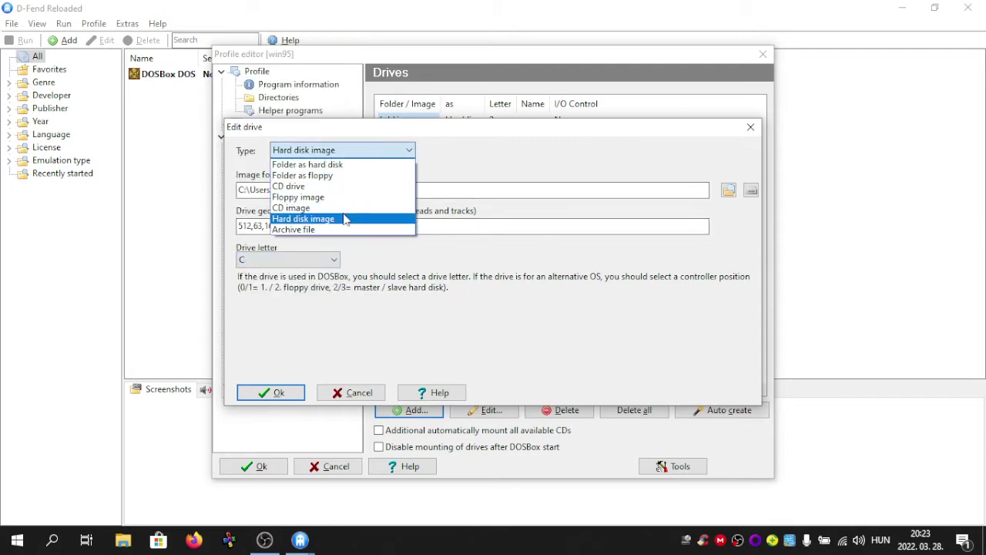
{"action": "left_click", "coordinate": [342, 391]}
{"action": "left_click", "coordinate": [343, 392]}
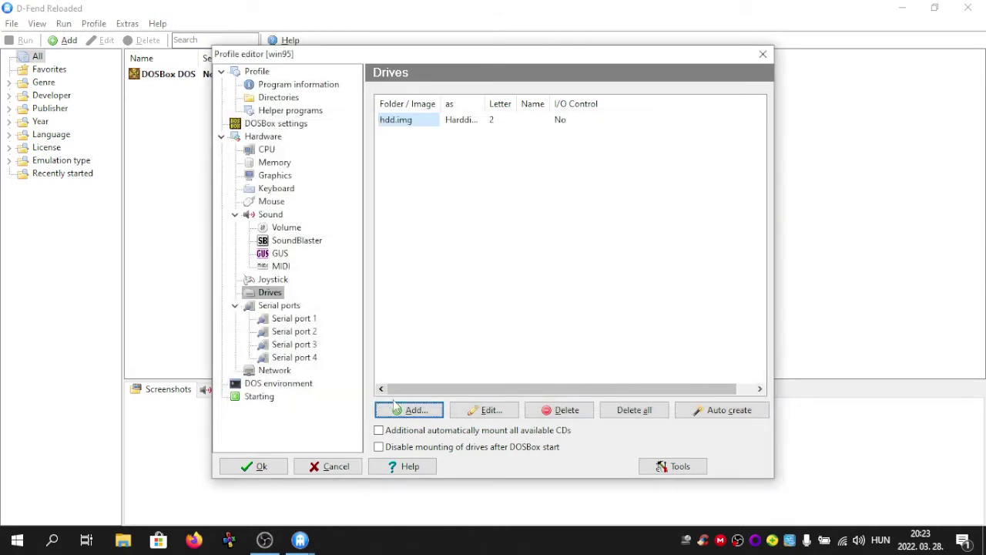
- Add a floppy image drive at controller position 0 using disk01.img from the video folder on the desktop
{"action": "left_click", "coordinate": [398, 411]}
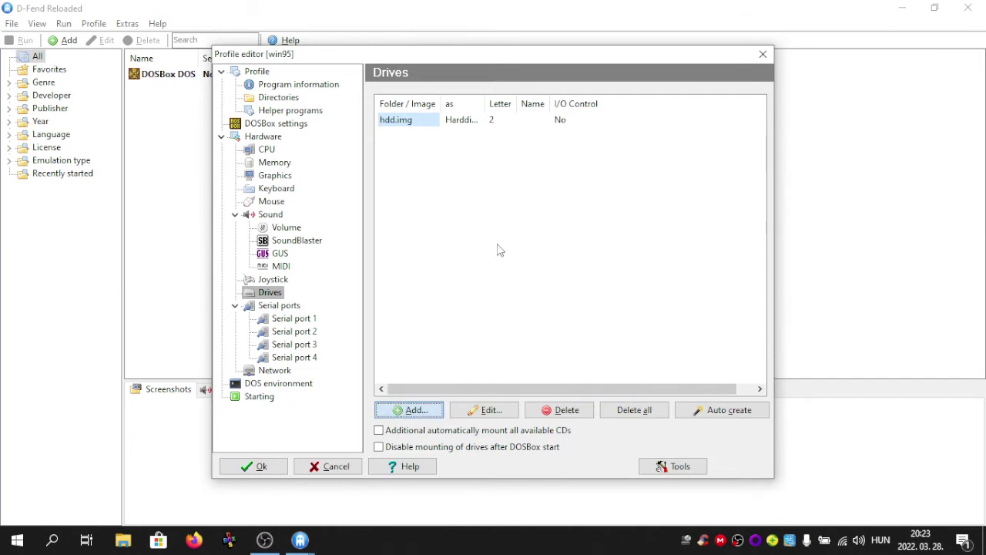
{"action": "left_click", "coordinate": [302, 260]}
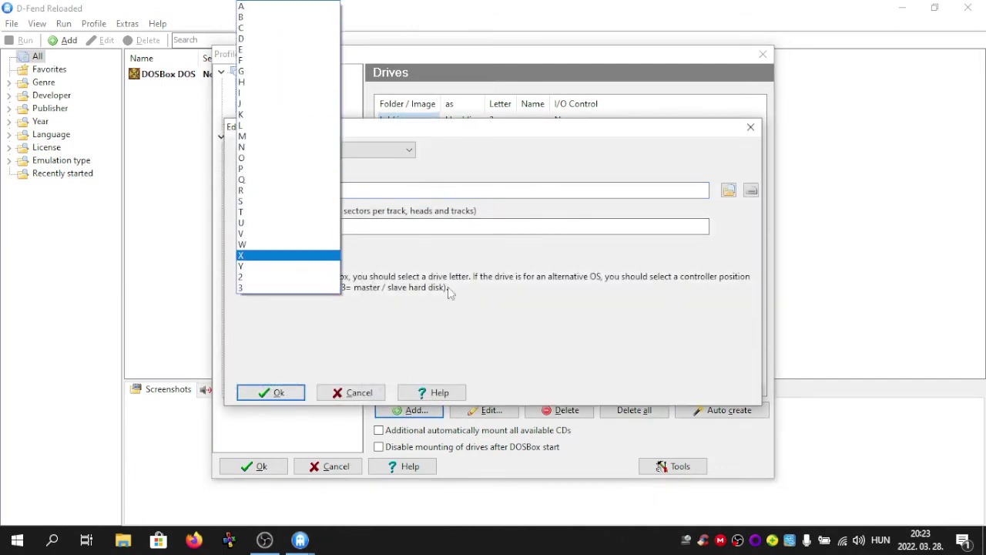
{"action": "left_click", "coordinate": [289, 255]}
{"action": "left_click", "coordinate": [371, 151]}
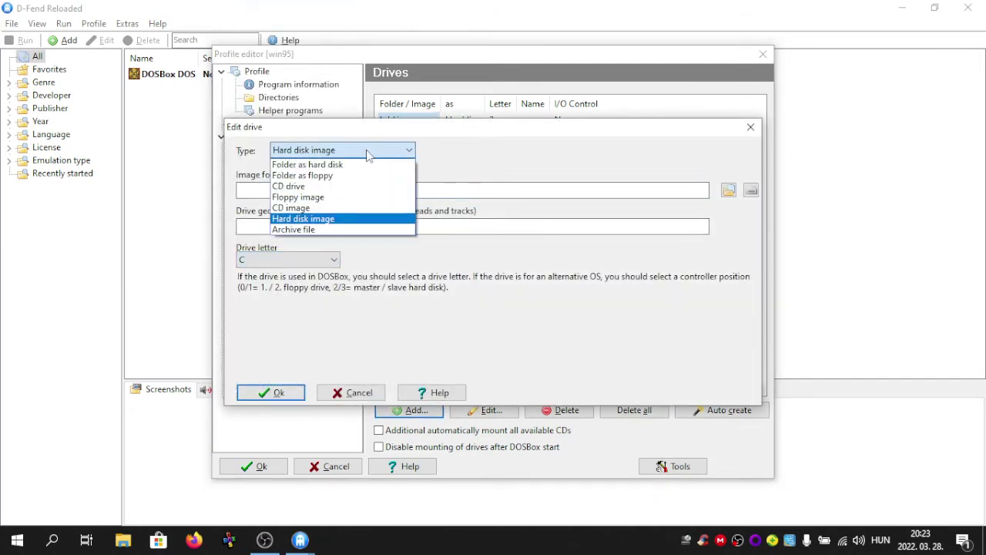
{"action": "left_click", "coordinate": [331, 199]}
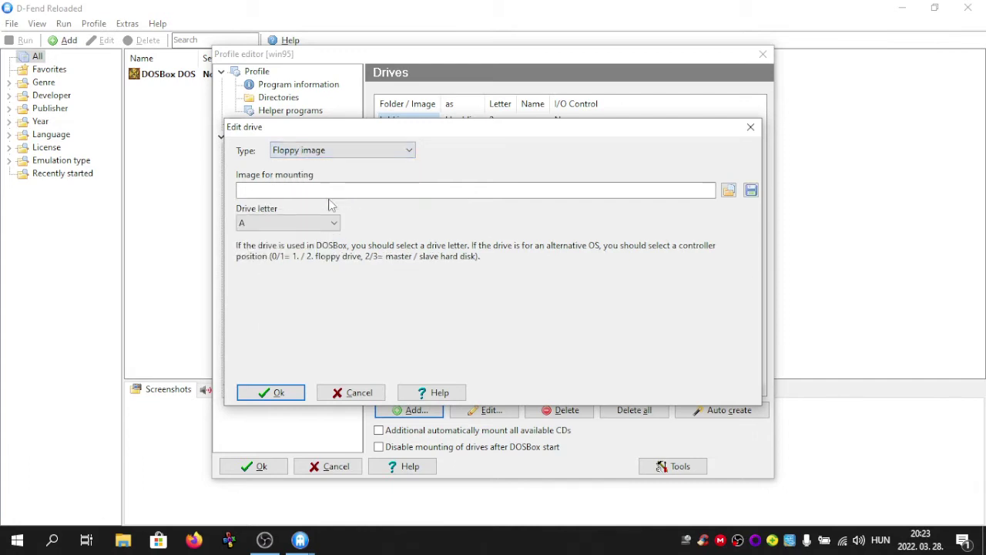
{"action": "left_click", "coordinate": [333, 224]}
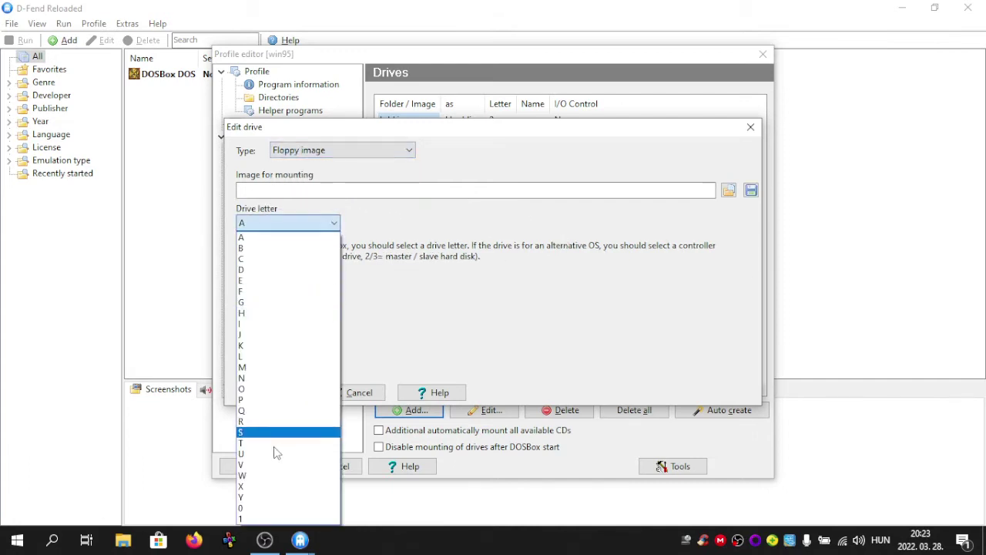
{"action": "left_click", "coordinate": [257, 508]}
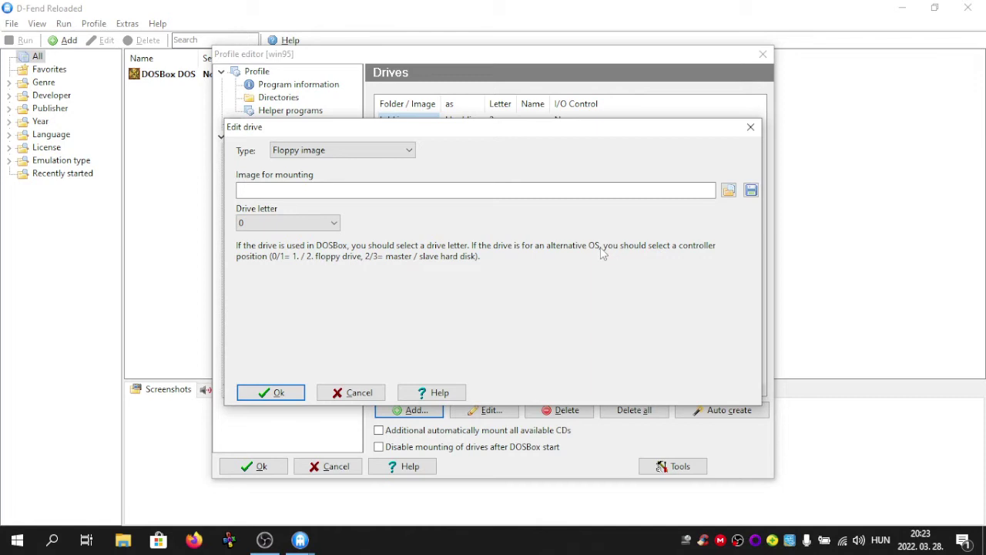
{"action": "left_click", "coordinate": [729, 191]}
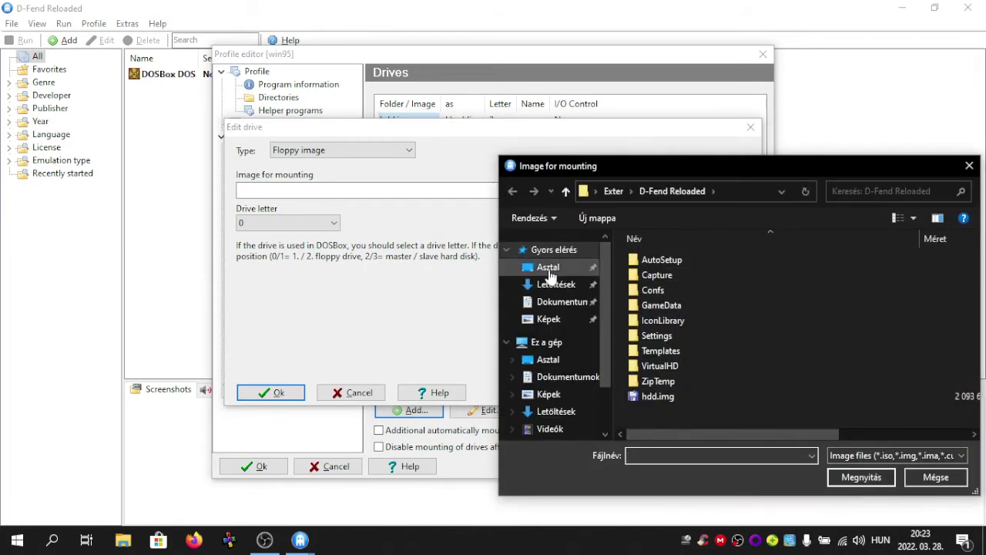
{"action": "left_click", "coordinate": [545, 268]}
{"action": "double_click", "coordinate": [661, 271]}
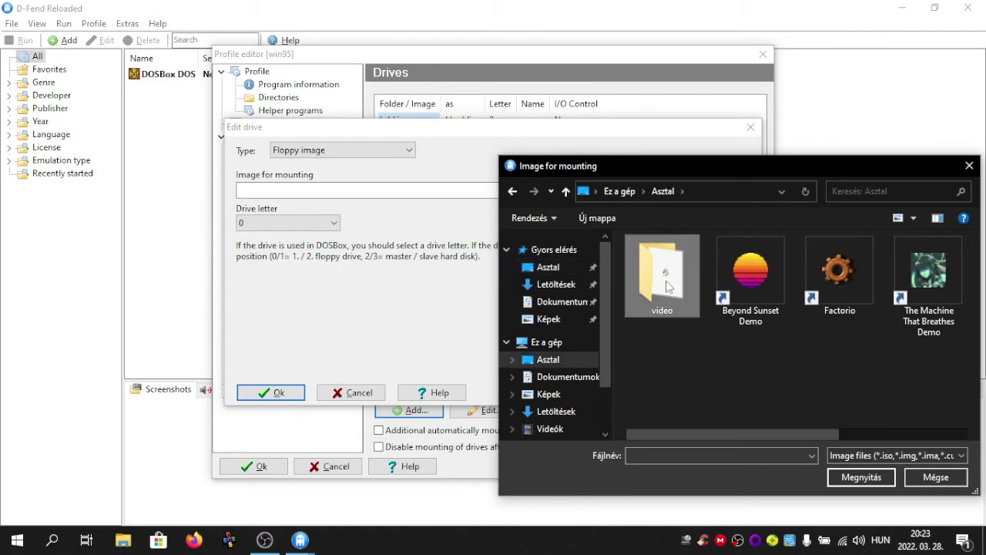
{"action": "double_click", "coordinate": [662, 275]}
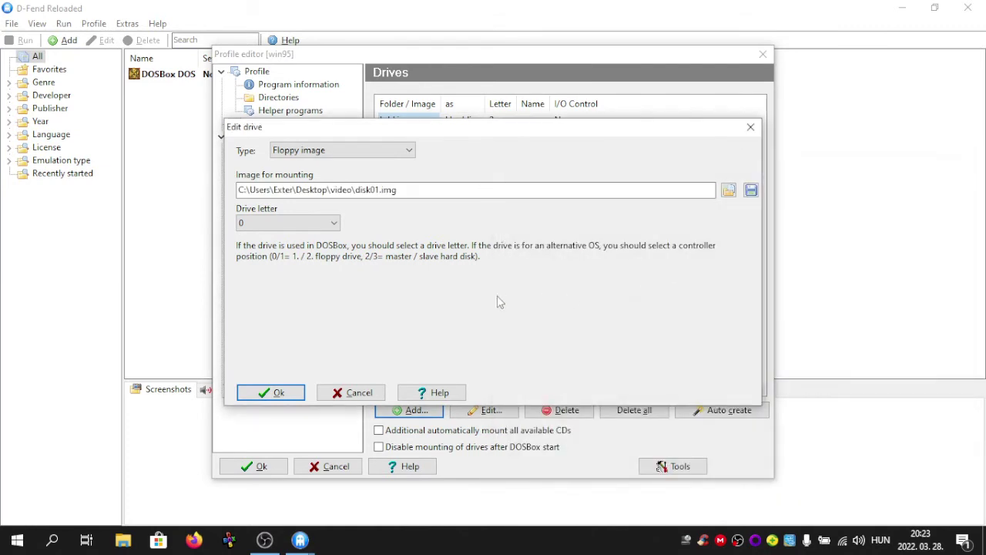
{"action": "left_click", "coordinate": [270, 393]}
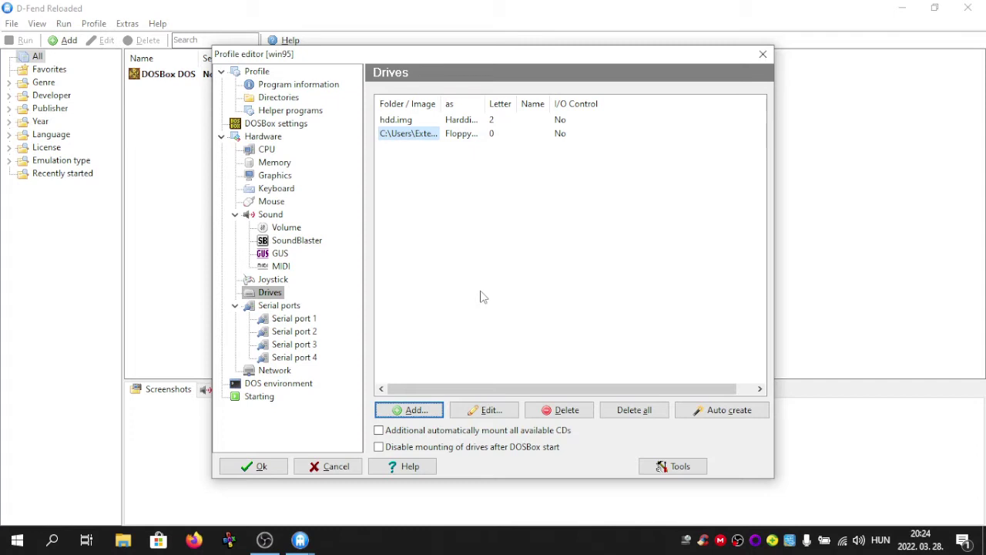
- Save the win95 profile without defining a program file, and run it
{"action": "left_click", "coordinate": [248, 470]}
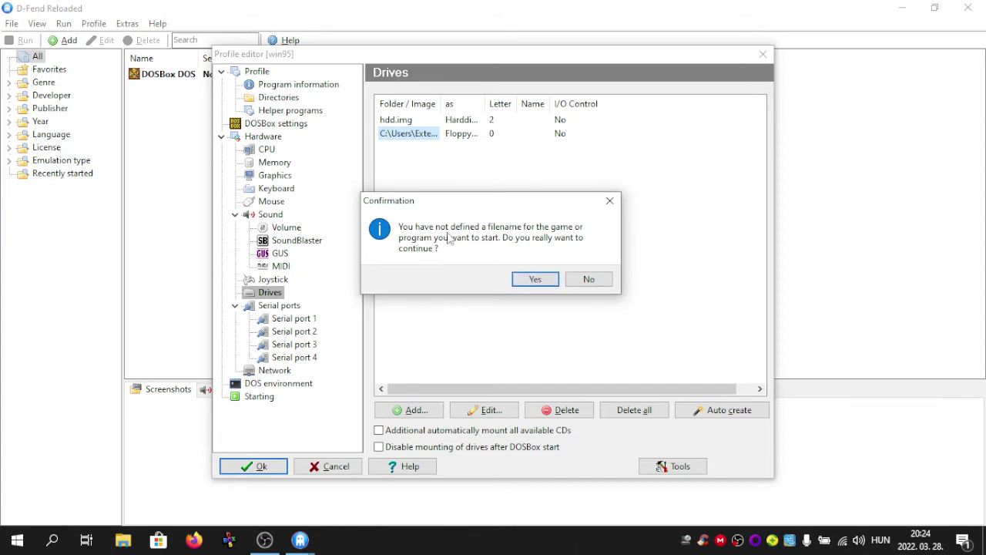
{"action": "left_click", "coordinate": [535, 279]}
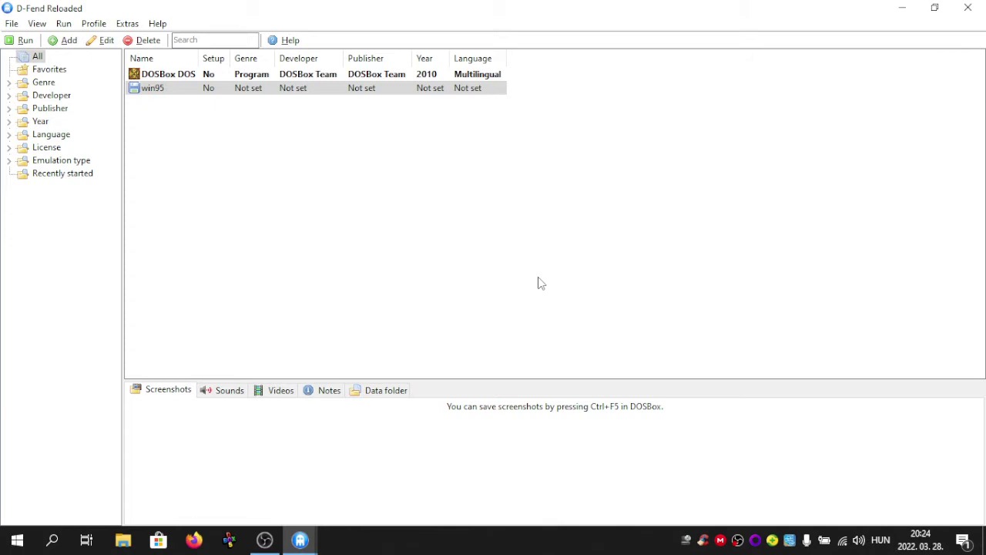
{"action": "left_click", "coordinate": [17, 41]}
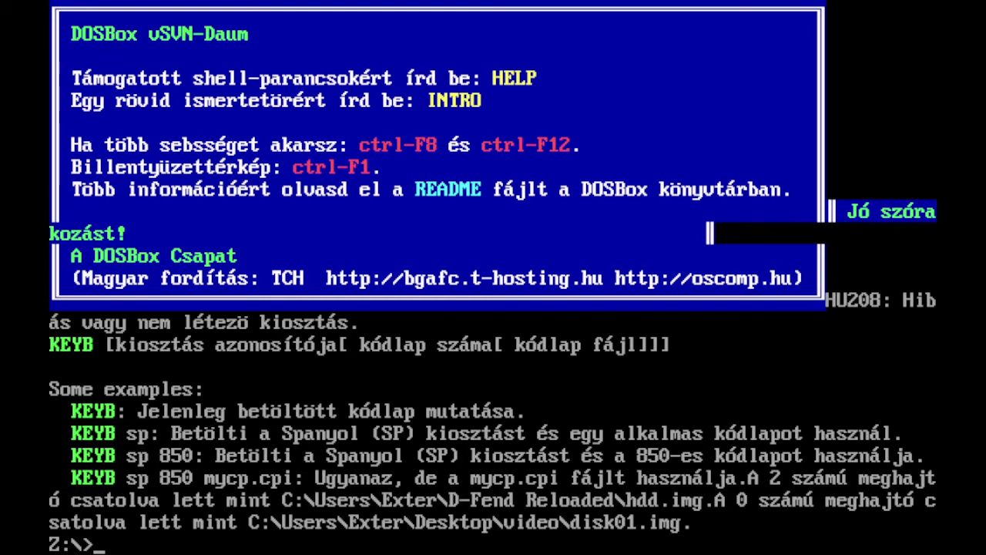
- Boot from the floppy with boot -l a and exit MS-DOS 6.22 Setup to the A: prompt
{"action": "type", "text": "boot"}
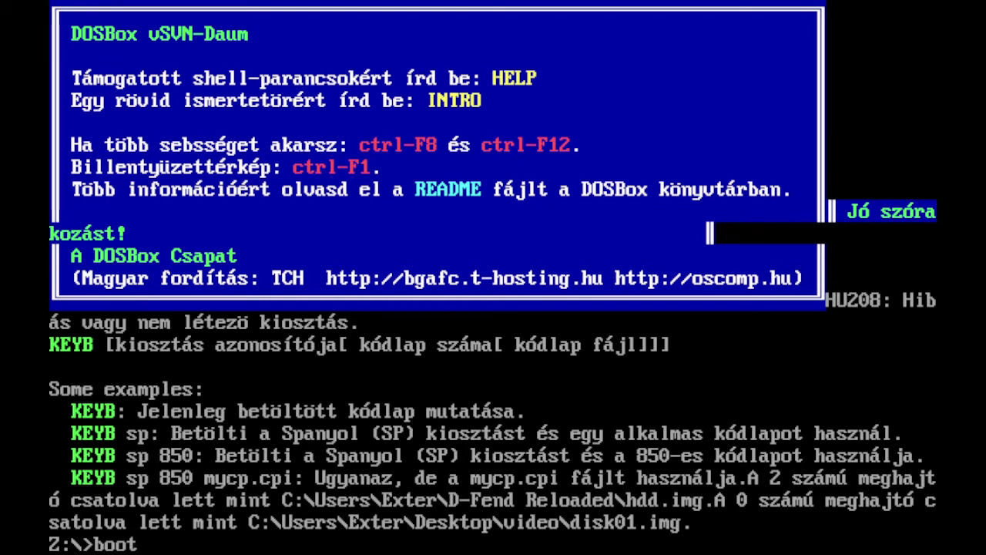
{"action": "type", "text": " -l"}
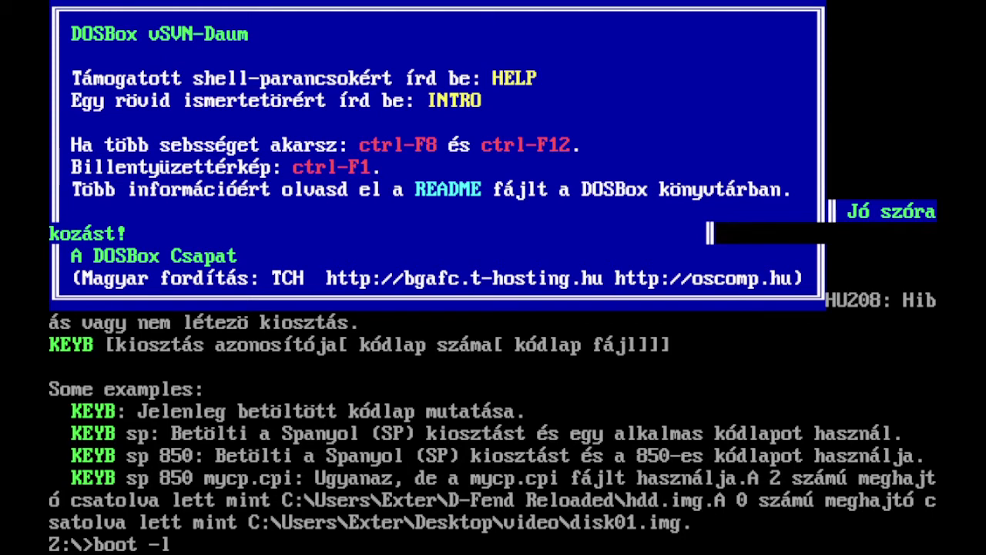
{"action": "type", "text": "a"}
{"action": "key", "text": "Return"}
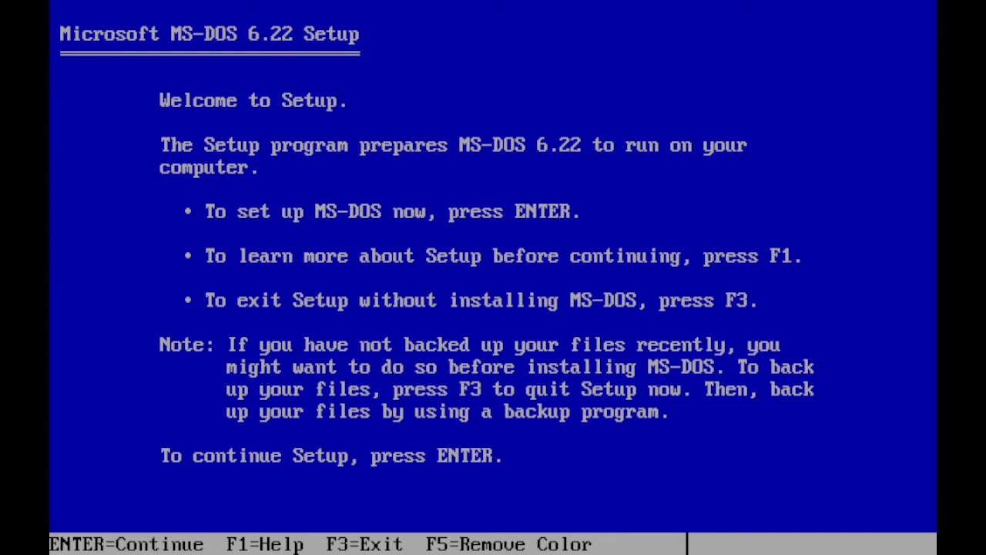
{"action": "key", "text": "F3"}
{"action": "key", "text": "F3"}
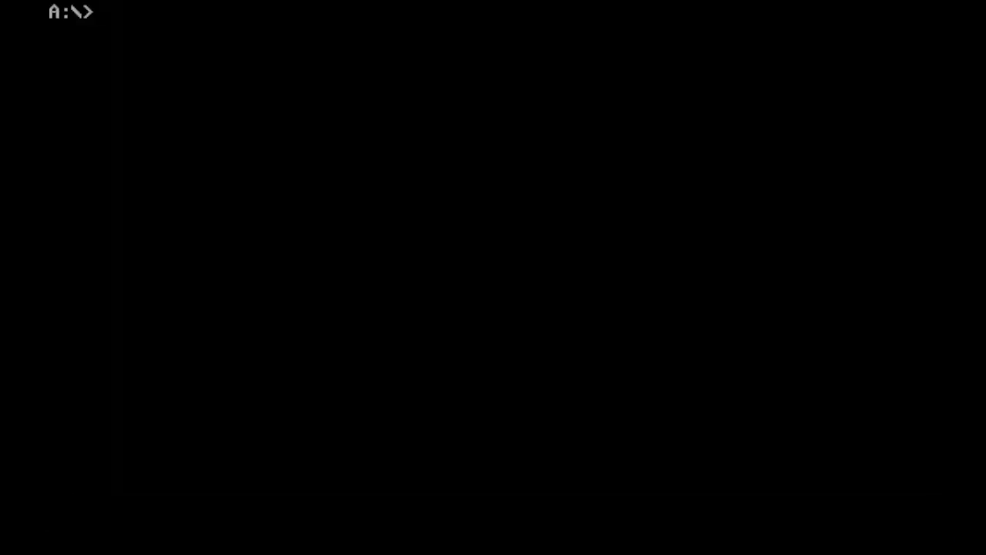
- Run fdisk to create an active primary DOS partition using the maximum available size, and restart the system
{"action": "type", "text": "fdik"}
{"action": "key", "text": "BackSpace"}
{"action": "type", "text": "sk"}
{"action": "key", "text": "Return"}
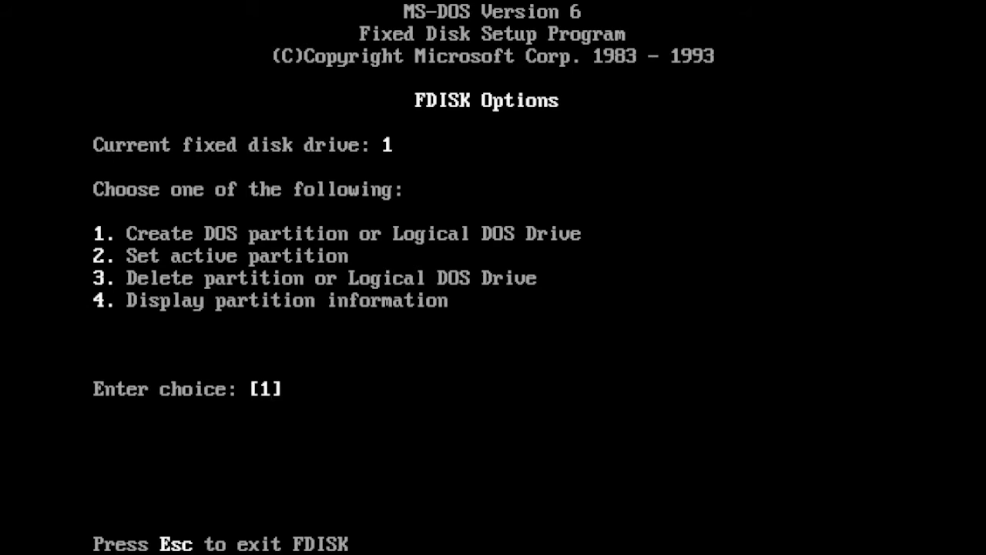
{"action": "key", "text": "Return"}
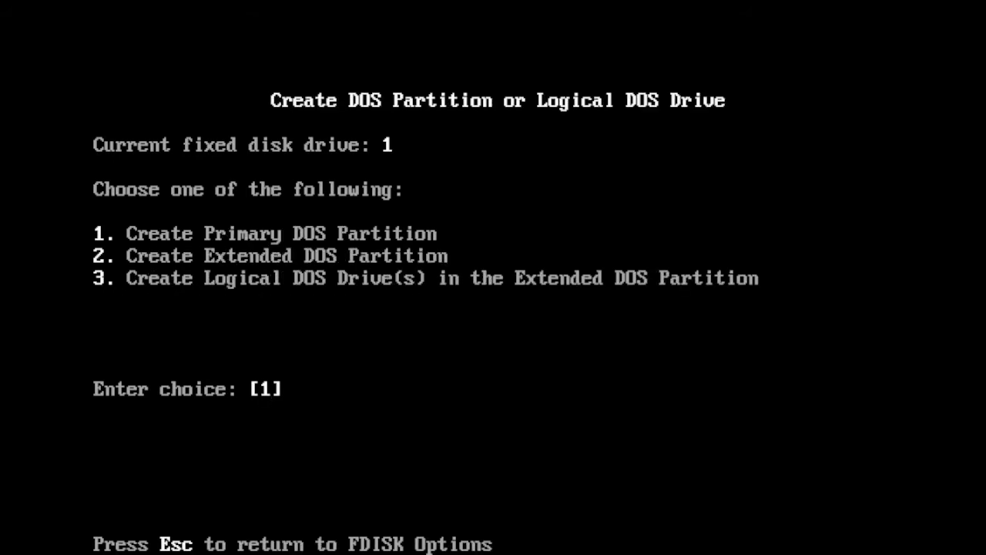
{"action": "key", "text": "Return"}
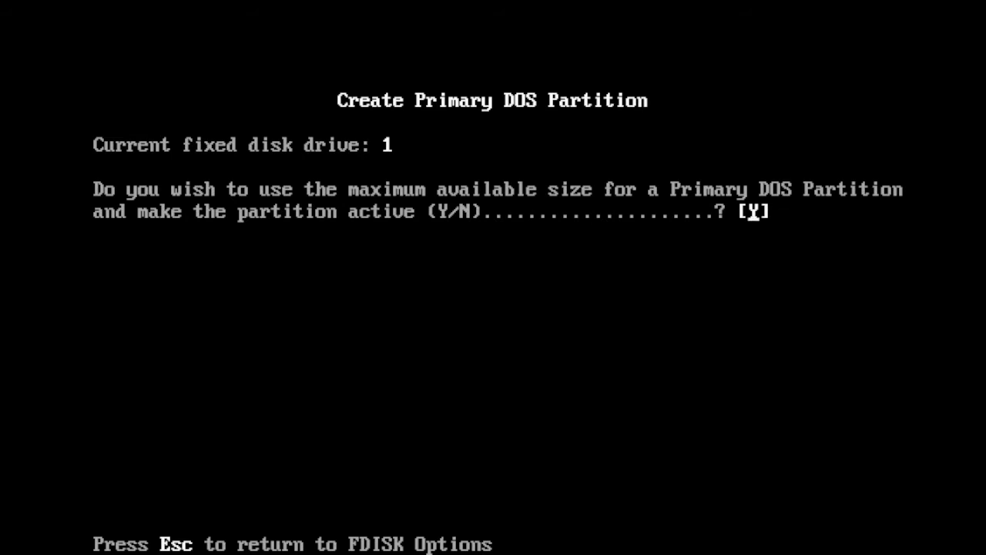
{"action": "key", "text": "Return"}
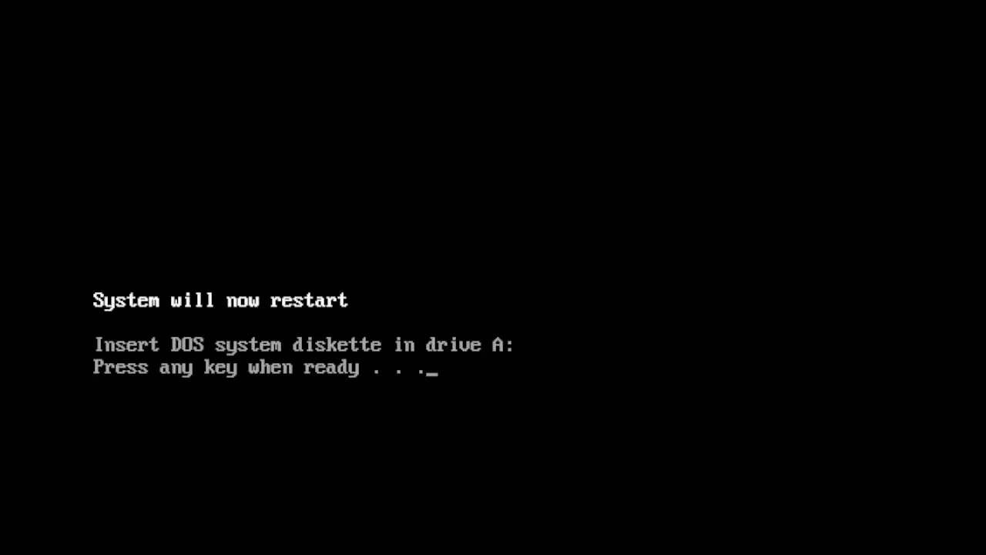
{"action": "key", "text": "Return"}
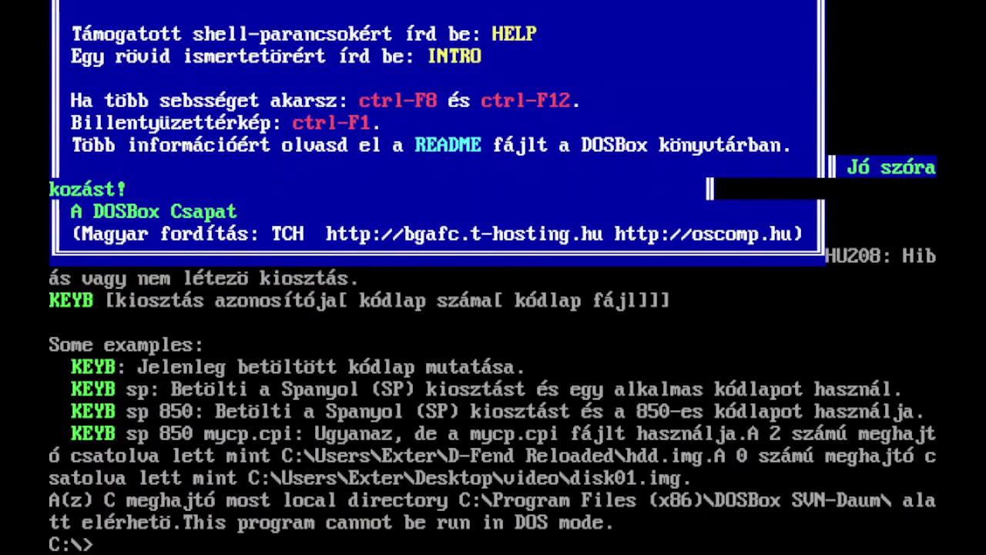
- Boot from the floppy again with boot -l a and exit MS-DOS 6.22 Setup without installing
{"action": "type", "text": "boot -"}
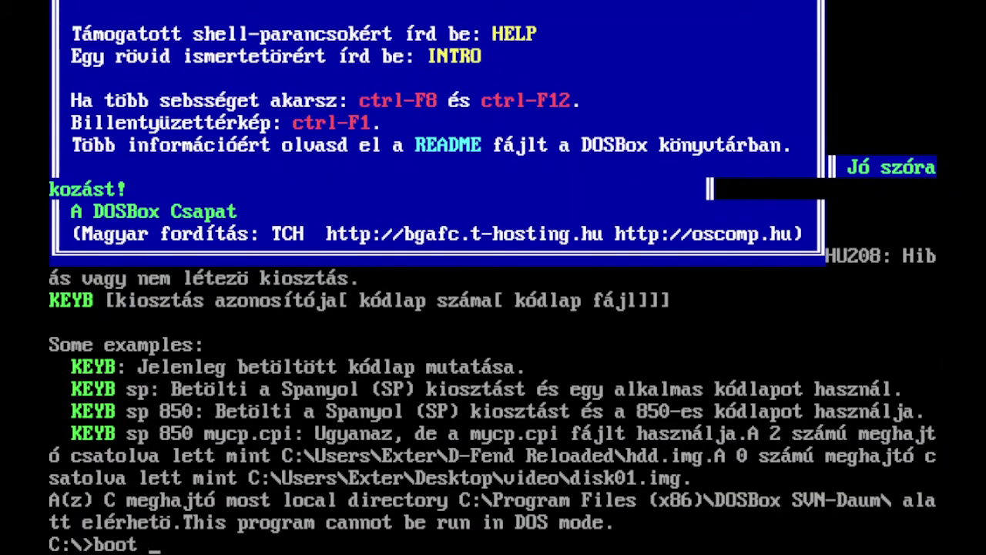
{"action": "type", "text": "l a"}
{"action": "key", "text": "Return"}
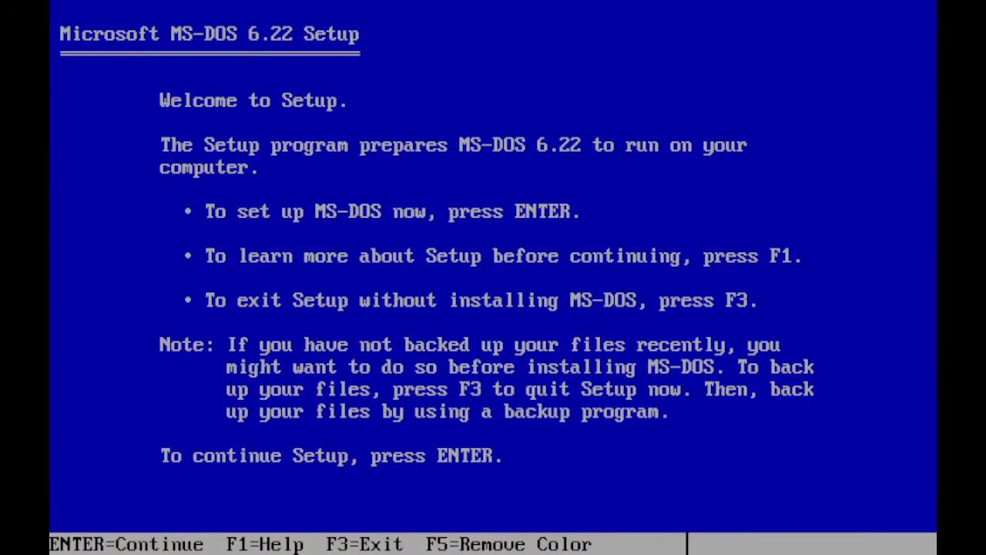
{"action": "key", "text": "F3"}
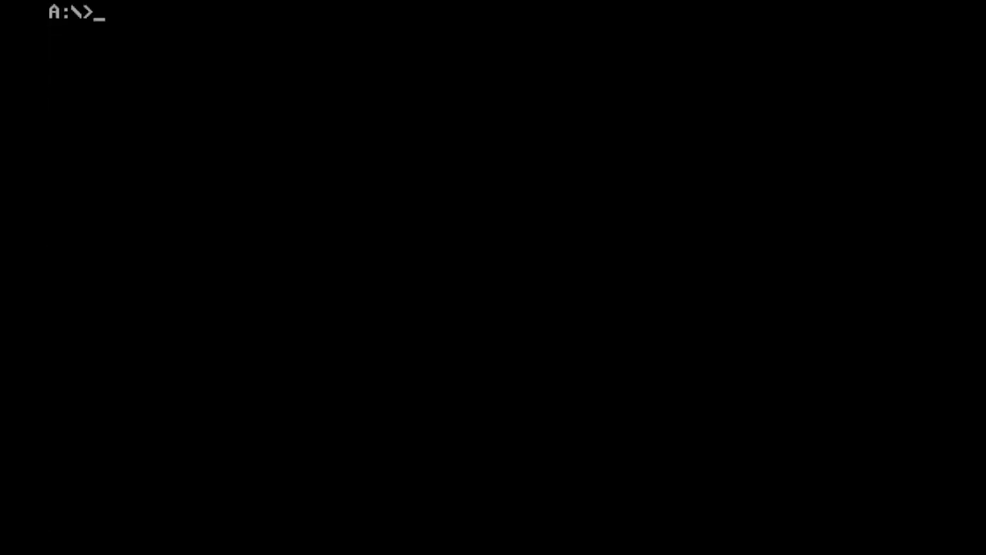
- Format drive C: with format C:, agreeing to erase its data and leaving the volume label empty
{"action": "type", "text": "format"}
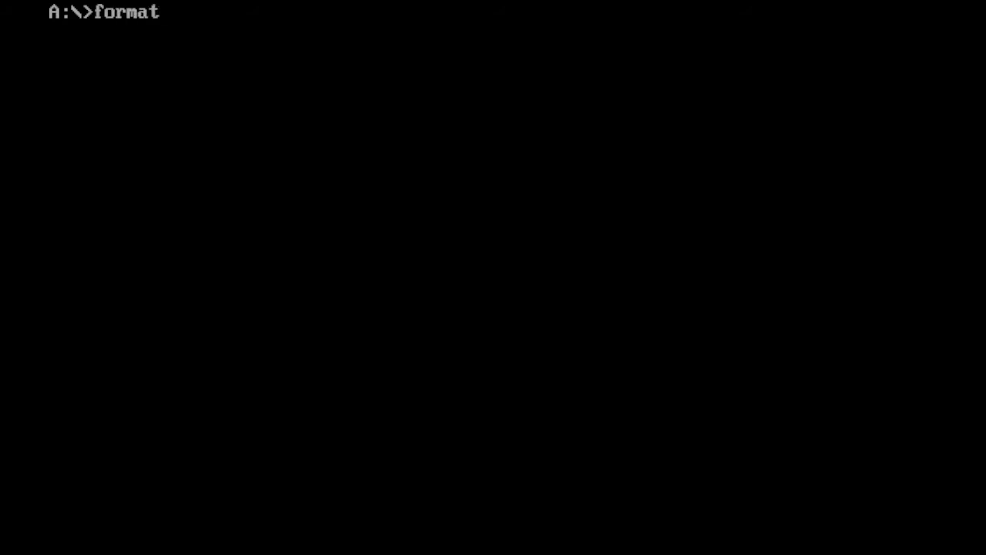
{"action": "type", "text": " C:"}
{"action": "key", "text": "Return"}
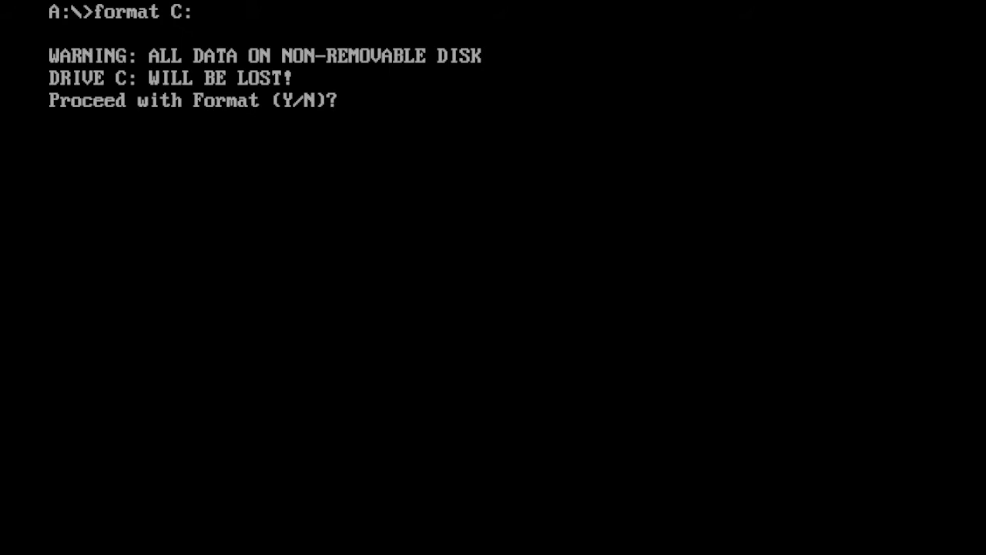
{"action": "type", "text": "y"}
{"action": "key", "text": "Return"}
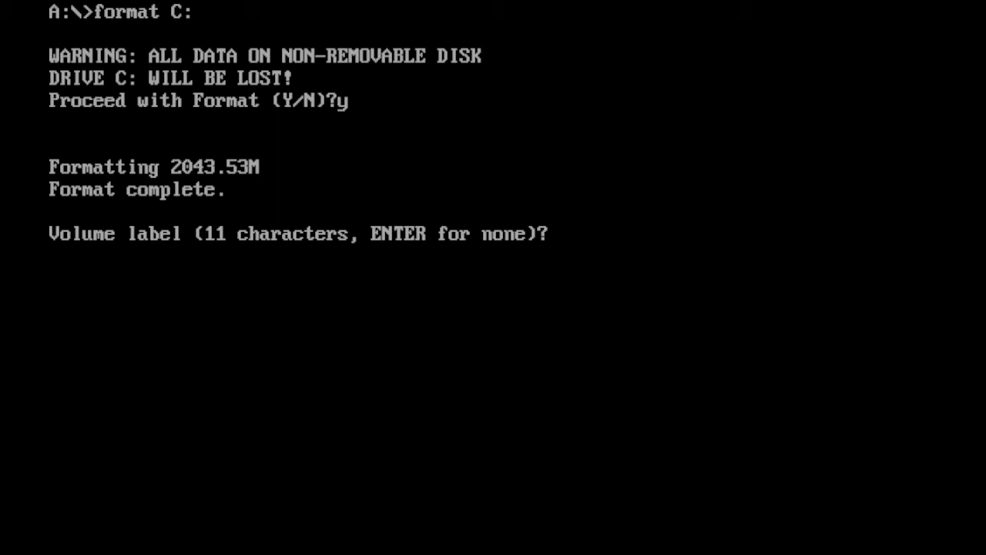
{"action": "key", "text": "Return"}
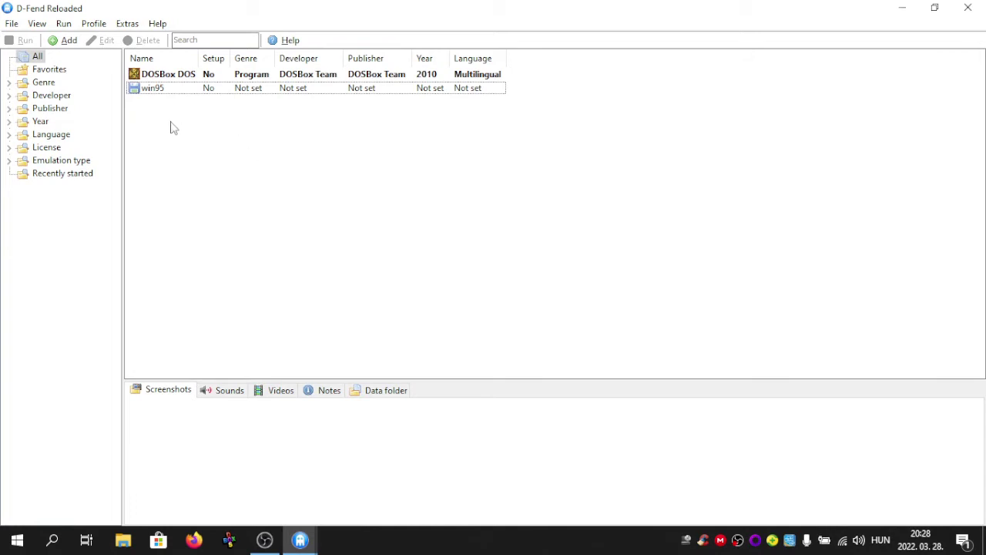
- Shrink the D-Fend Reloaded window to uncover the desktop and open the video folder there
{"action": "left_click", "coordinate": [162, 92]}
{"action": "left_click", "coordinate": [941, 8]}
{"action": "left_click_drag", "start_coordinate": [601, 16], "coordinate": [395, 25]}
{"action": "left_click", "coordinate": [672, 169]}
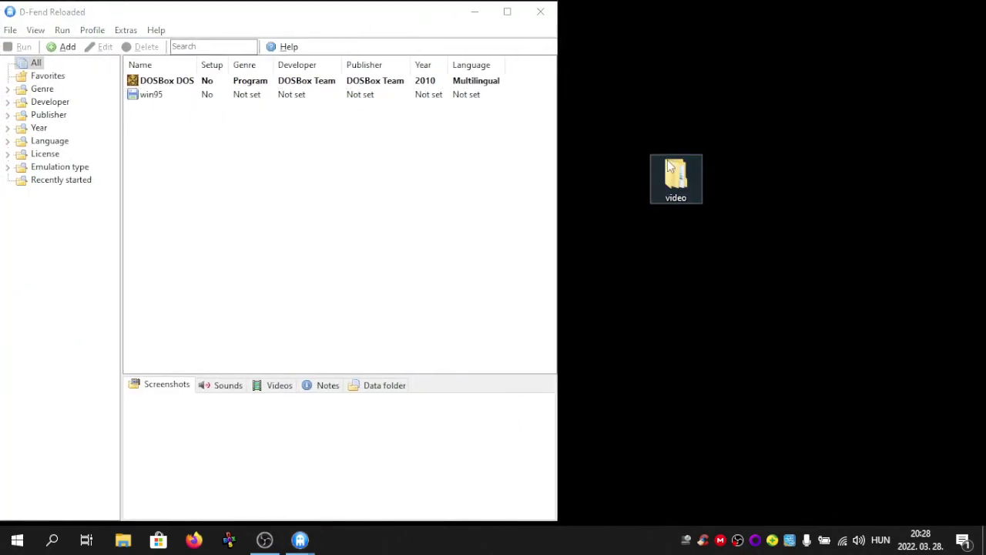
{"action": "double_click", "coordinate": [670, 168]}
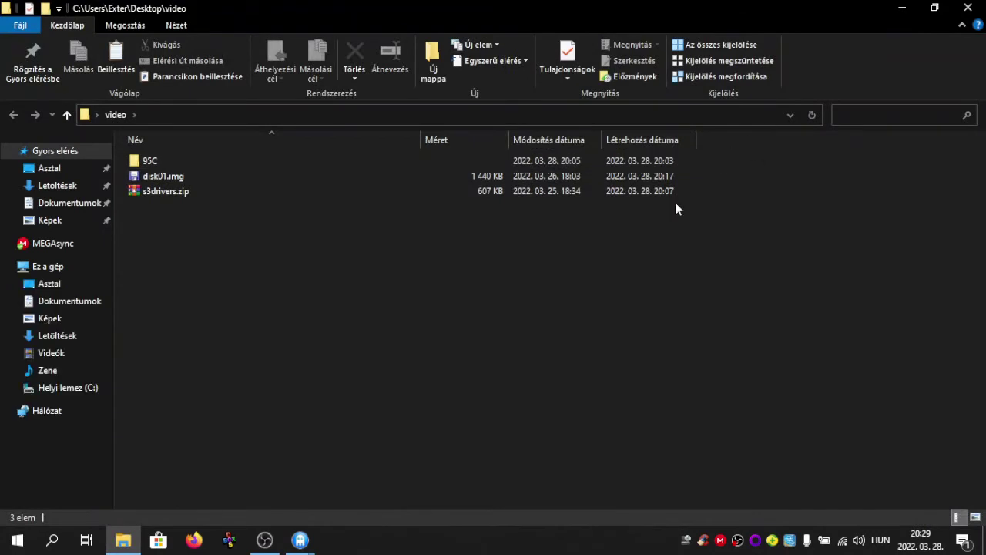
- Switch back to D-Fend Reloaded, maximize it, and open the win95 profile's capture folder
{"action": "mouse_move", "coordinate": [299, 540]}
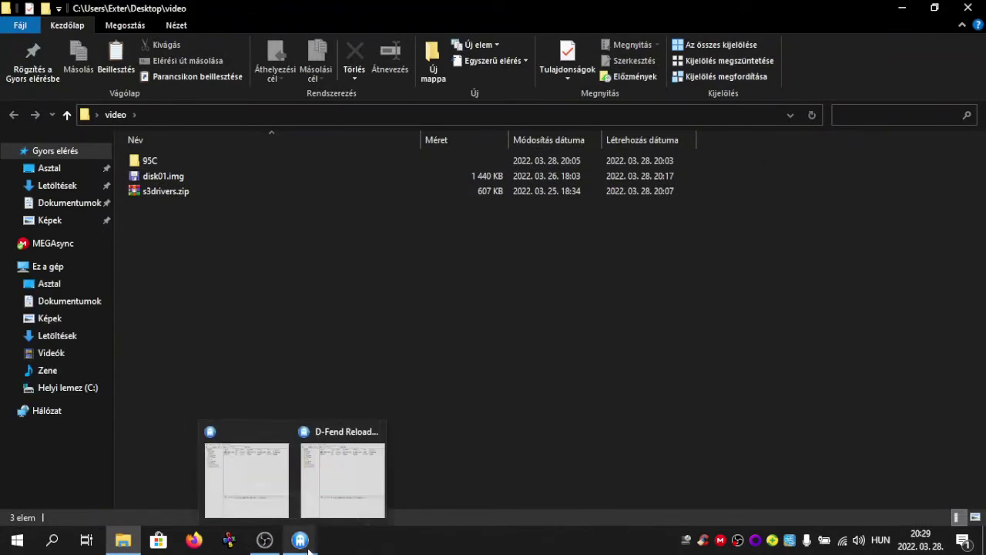
{"action": "left_click", "coordinate": [339, 478]}
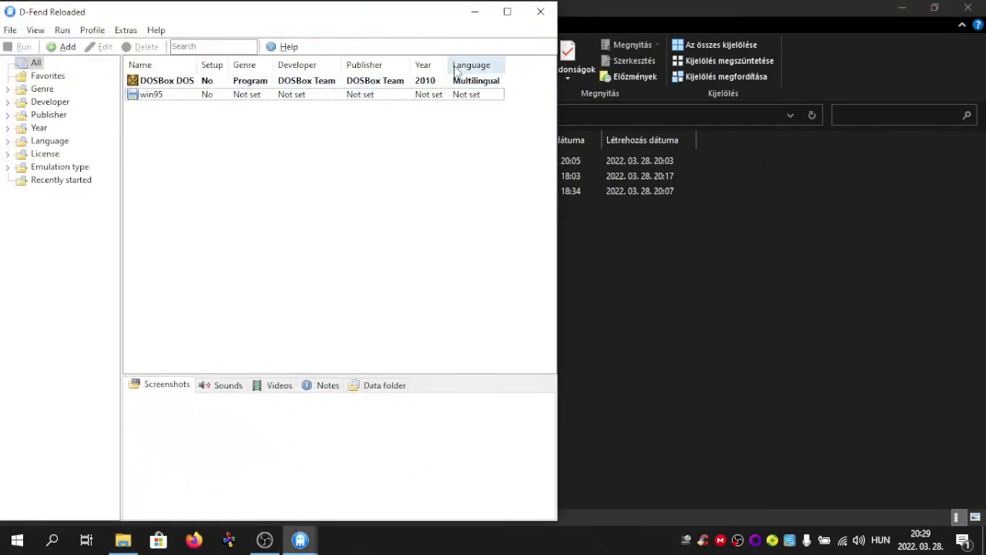
{"action": "left_click", "coordinate": [508, 11]}
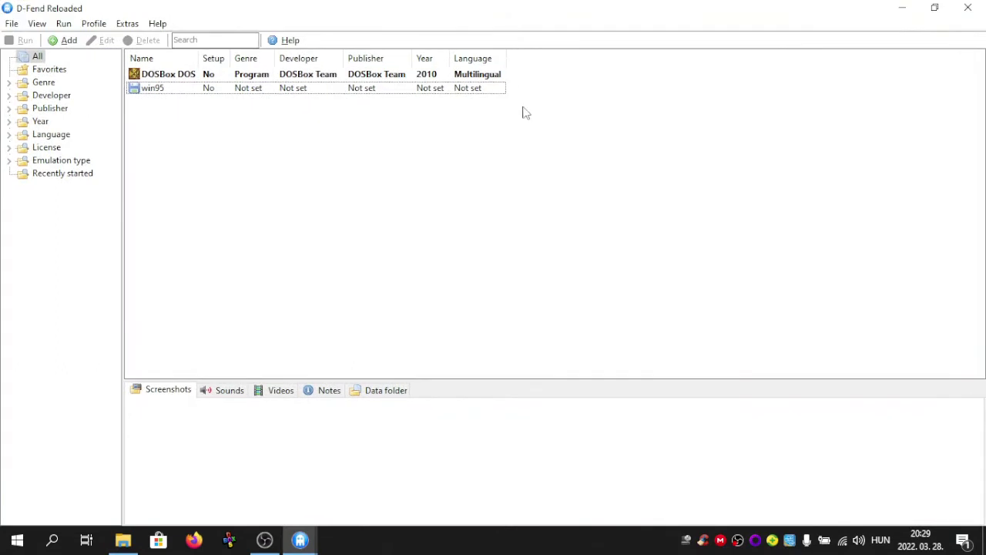
{"action": "left_click", "coordinate": [159, 91]}
{"action": "right_click", "coordinate": [163, 89]}
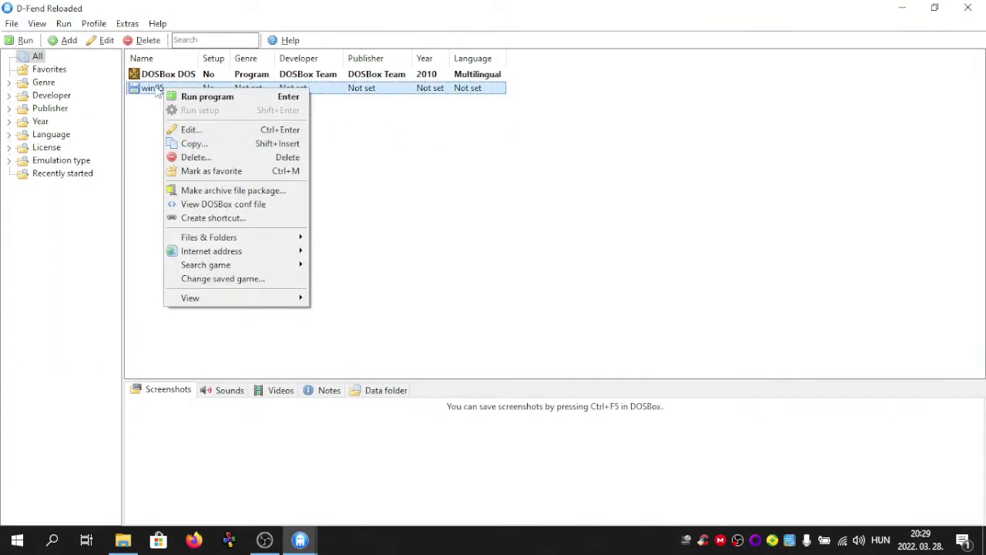
{"action": "mouse_move", "coordinate": [275, 240]}
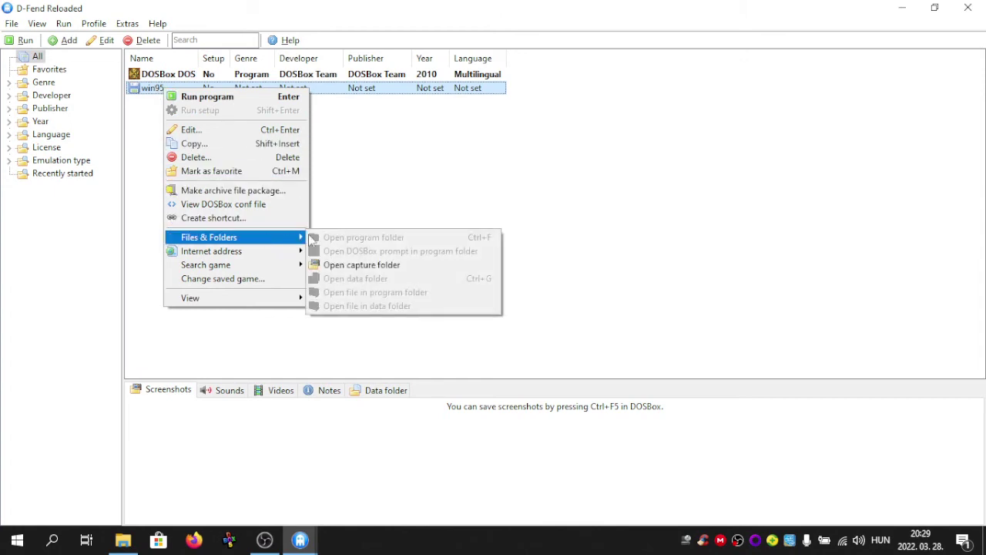
{"action": "left_click", "coordinate": [369, 265]}
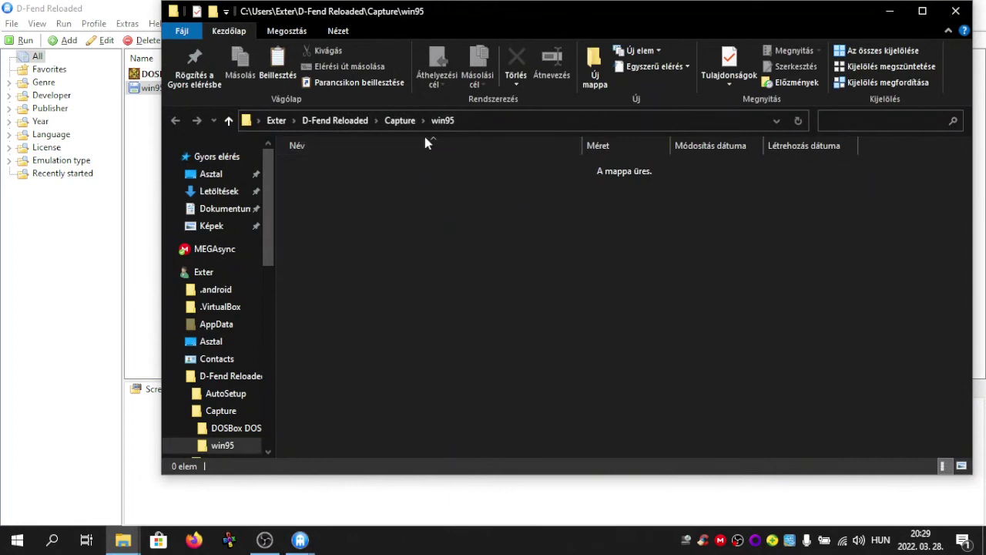
- Go up to the D-Fend Reloaded folder and open win95.prof from its Confs subfolder
{"action": "left_click", "coordinate": [349, 123]}
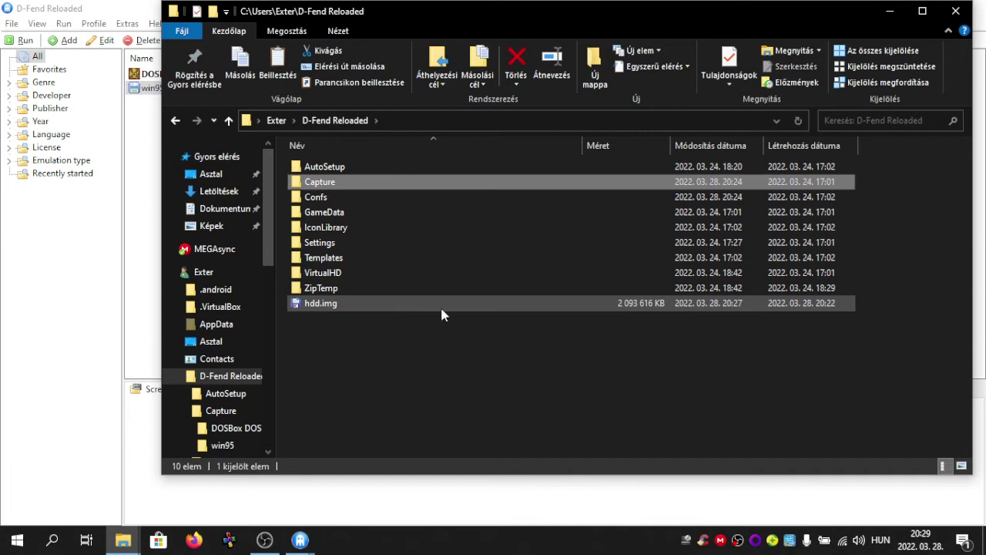
{"action": "double_click", "coordinate": [327, 199]}
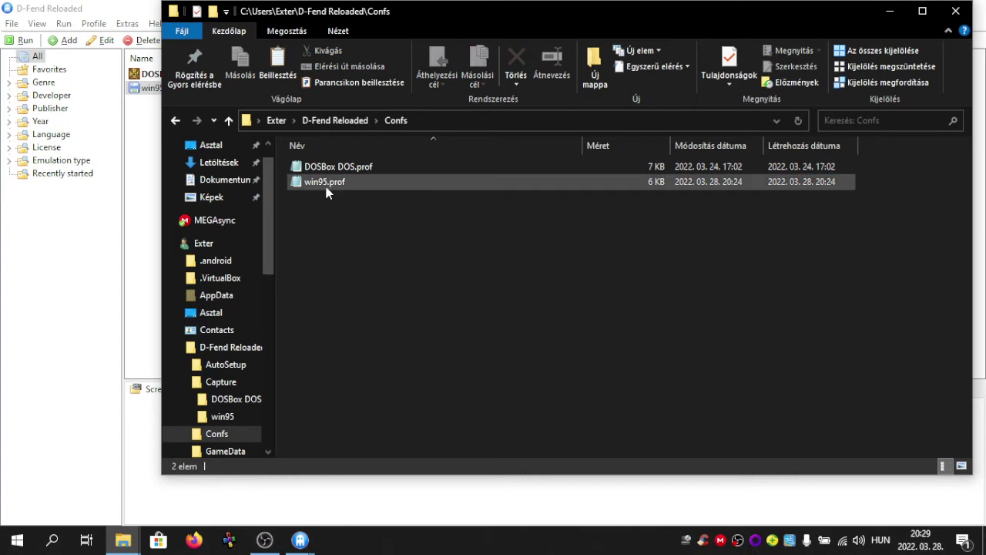
{"action": "double_click", "coordinate": [327, 185]}
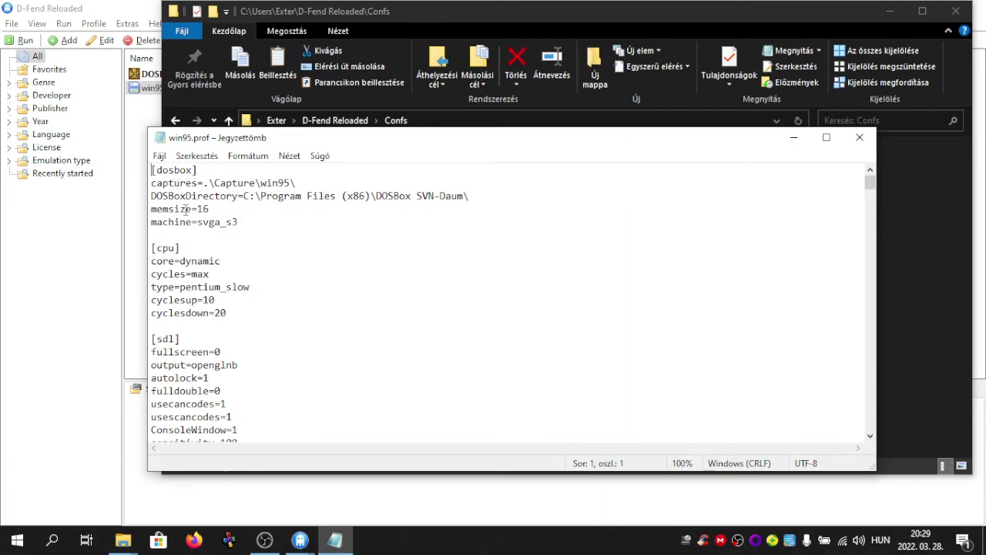
- Set memsize to 512 in win95.prof, save the file and close the text editor
{"action": "left_click", "coordinate": [219, 210]}
{"action": "key", "text": "BackSpace"}
{"action": "key", "text": "BackSpace"}
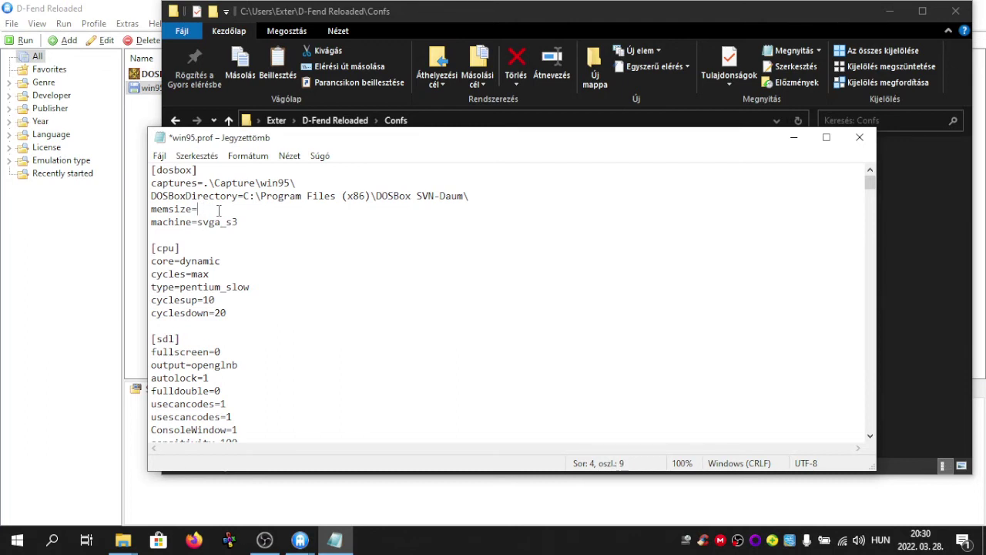
{"action": "type", "text": "512"}
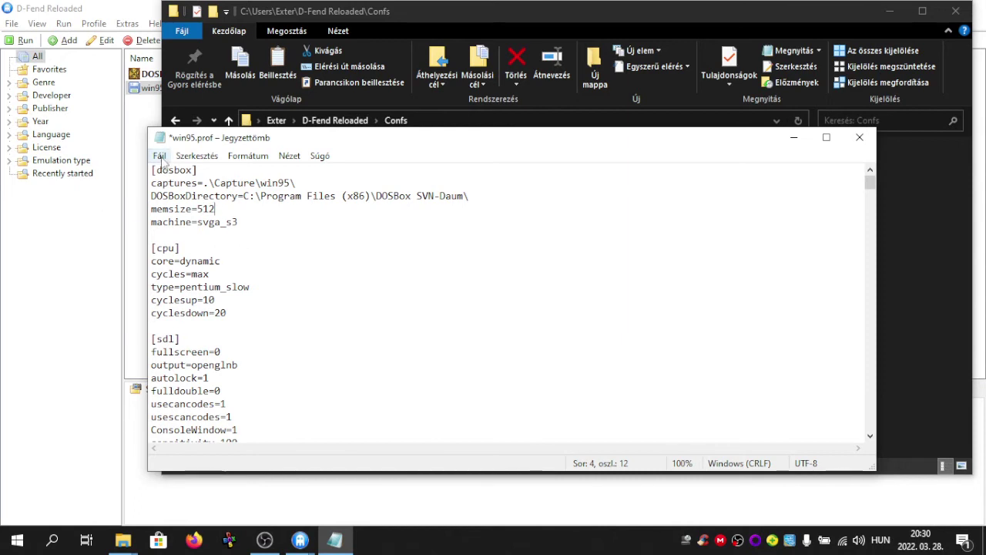
{"action": "left_click", "coordinate": [161, 163]}
{"action": "left_click", "coordinate": [189, 220]}
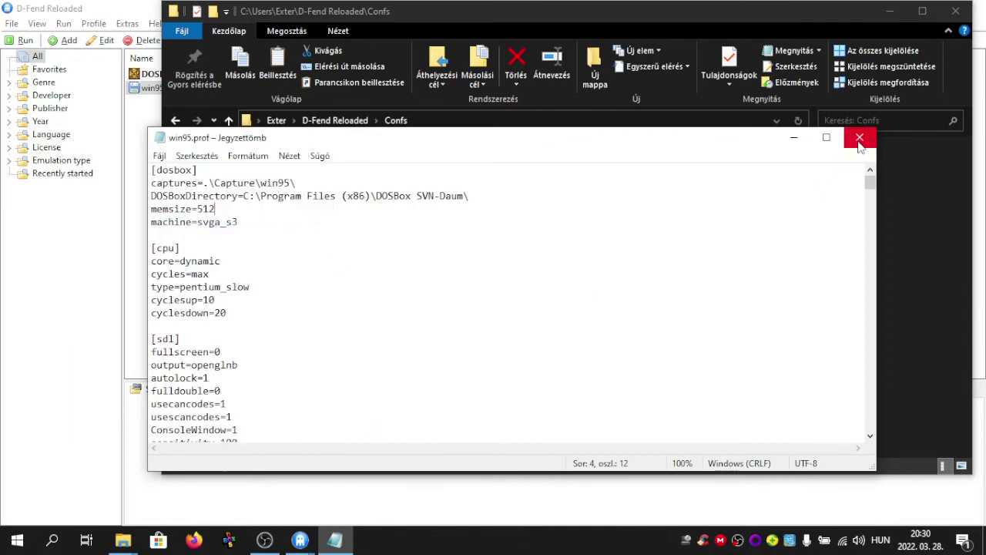
{"action": "left_click", "coordinate": [860, 139]}
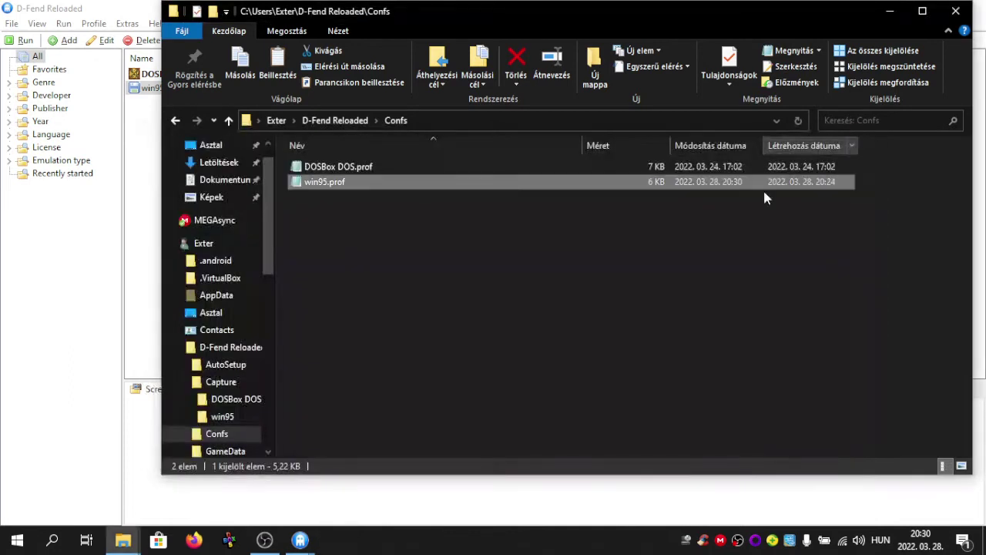
- Return to D-Fend Reloaded and reload the changed win95 profile from disk
{"action": "left_click", "coordinate": [176, 125]}
{"action": "left_click", "coordinate": [73, 316]}
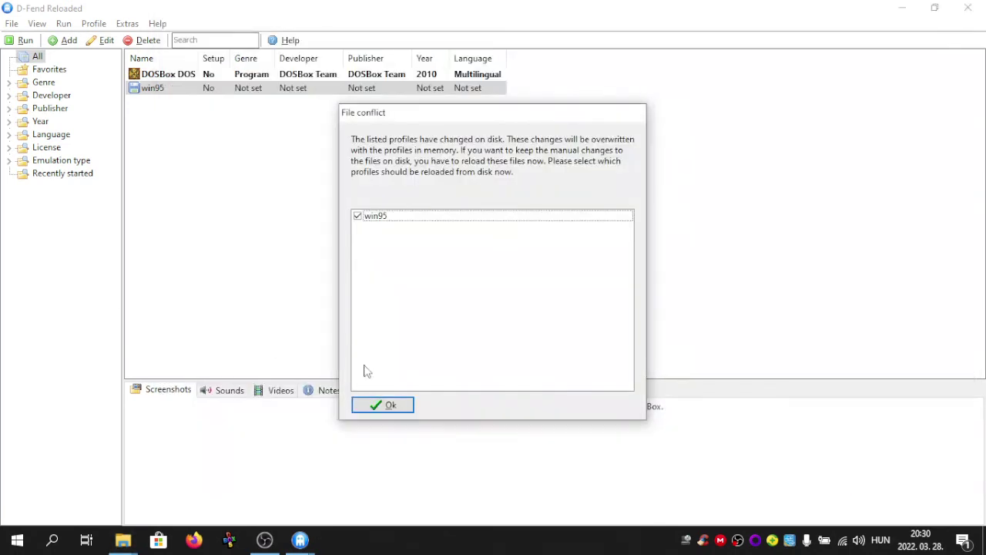
{"action": "left_click", "coordinate": [387, 408]}
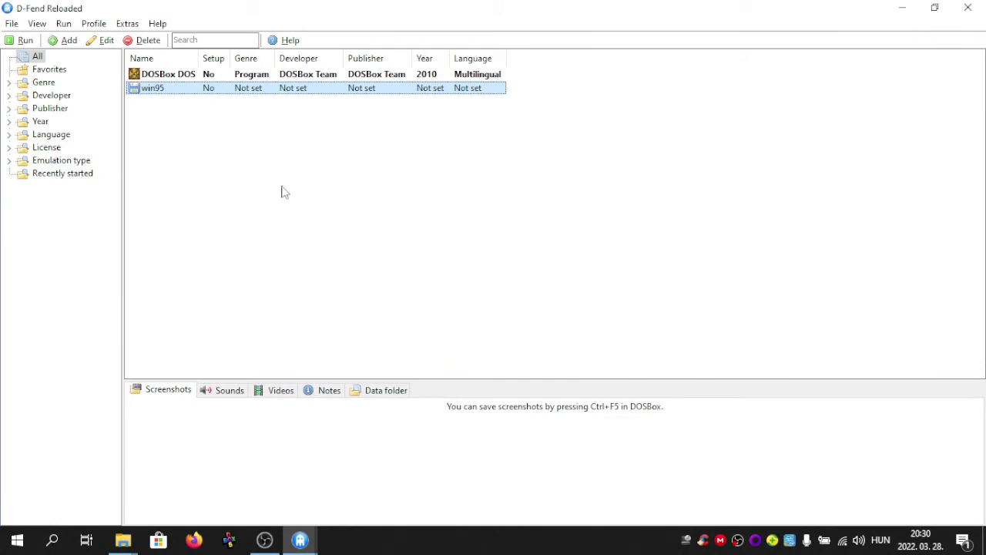
- Open hdd.img from the D-Fend Reloaded folder in WinImage and connect to its FAT partition on disk 0
{"action": "left_click", "coordinate": [300, 540]}
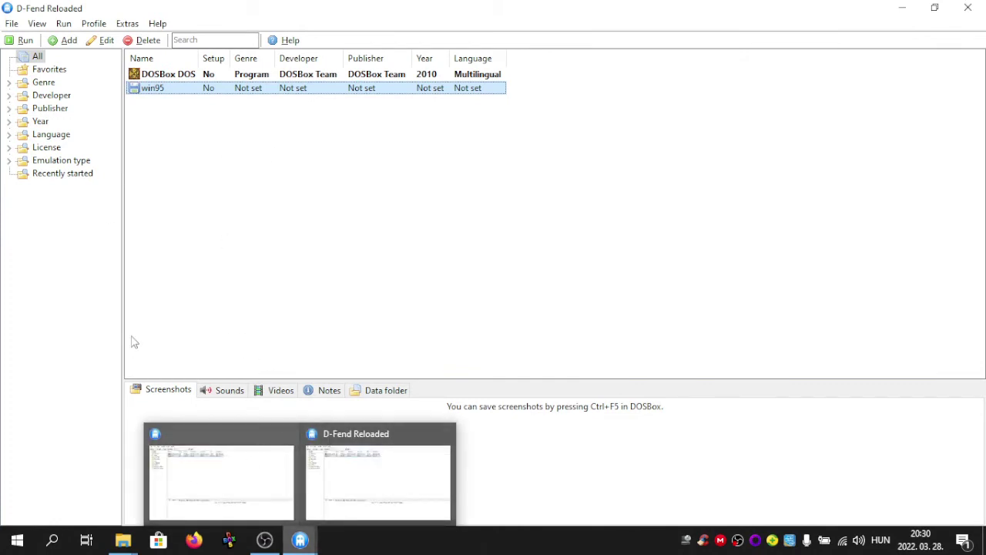
{"action": "mouse_move", "coordinate": [124, 540]}
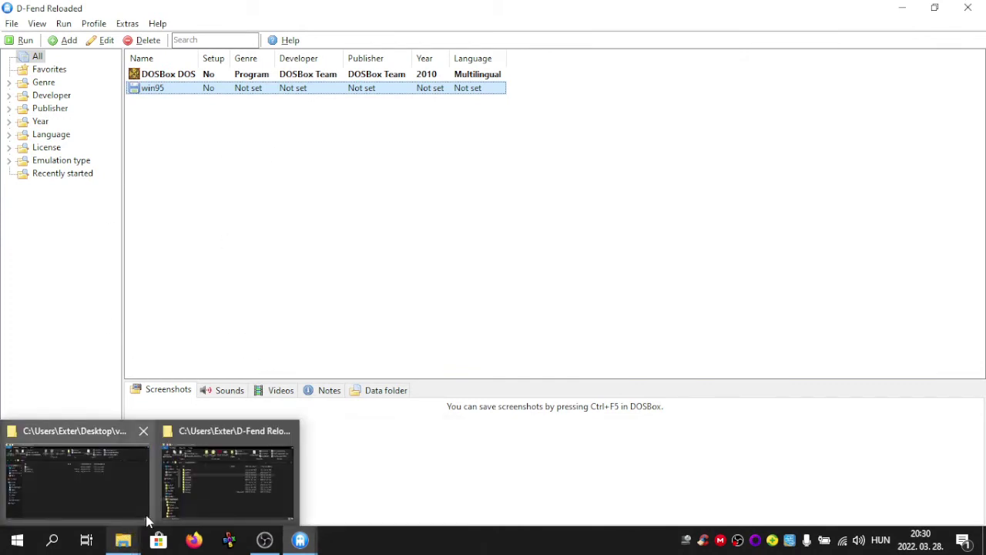
{"action": "mouse_move", "coordinate": [248, 475]}
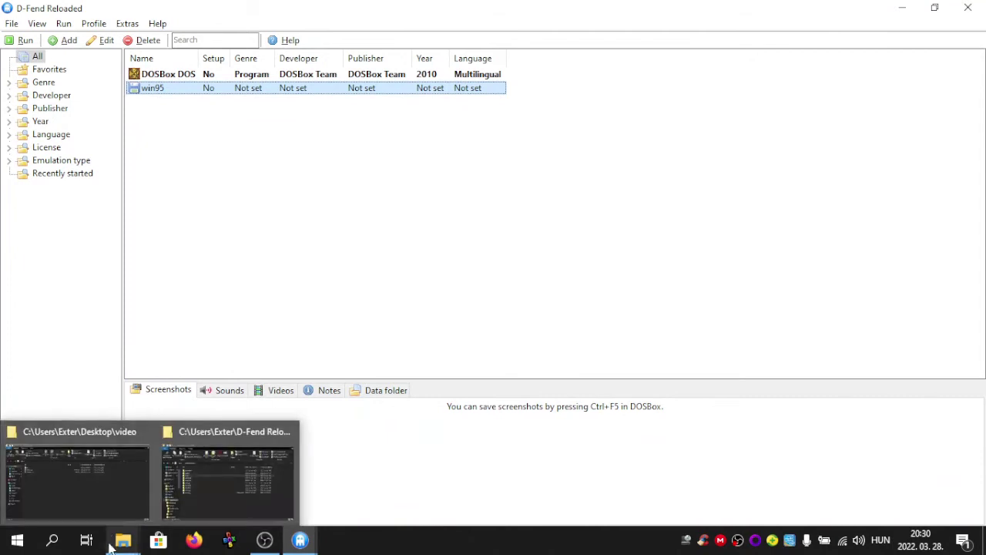
{"action": "left_click", "coordinate": [227, 482]}
{"action": "left_click", "coordinate": [320, 306]}
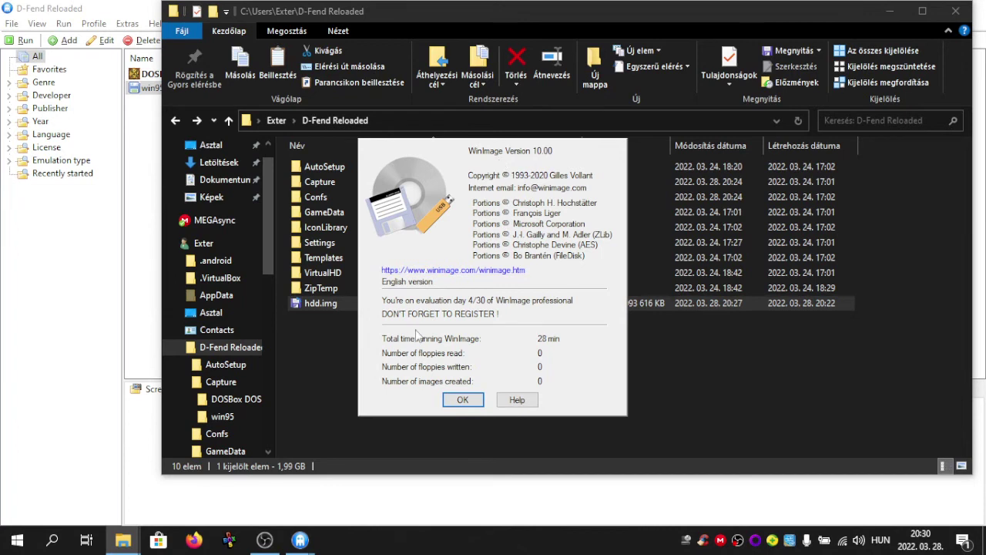
{"action": "left_click", "coordinate": [460, 400]}
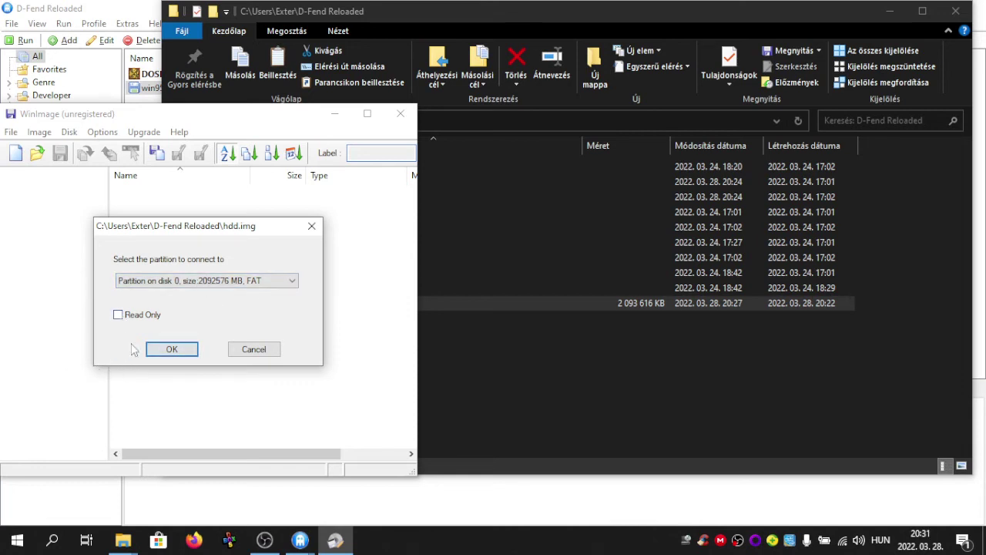
{"action": "left_click", "coordinate": [162, 353]}
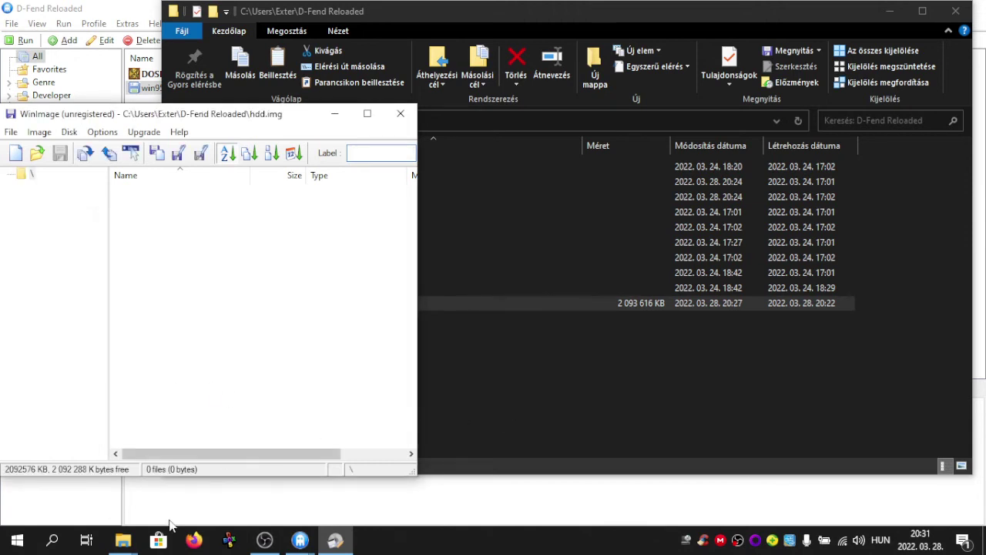
- Inject the 95C folder from the Desktop's video folder into the root of hdd.img in WinImage
{"action": "mouse_move", "coordinate": [123, 539]}
{"action": "left_click", "coordinate": [112, 494]}
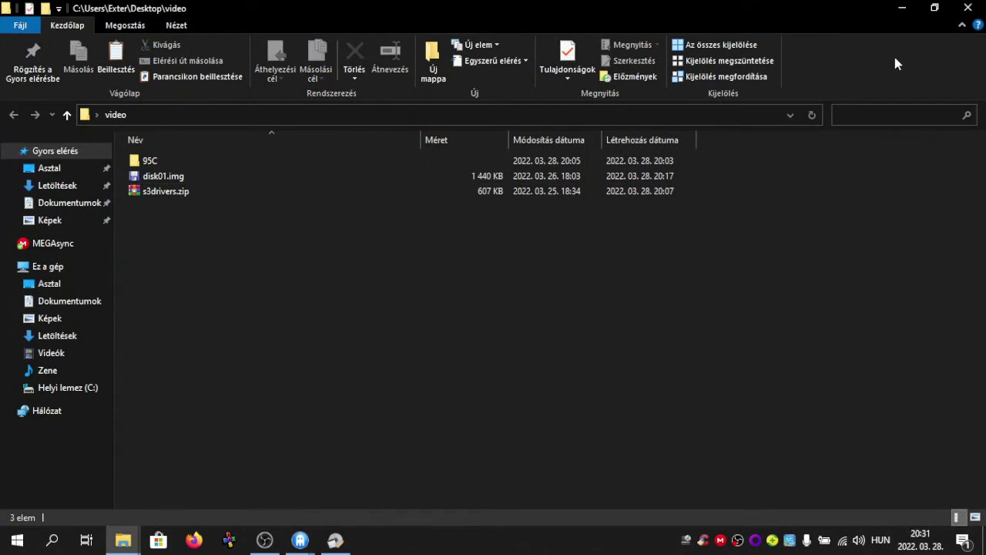
{"action": "left_click", "coordinate": [934, 8]}
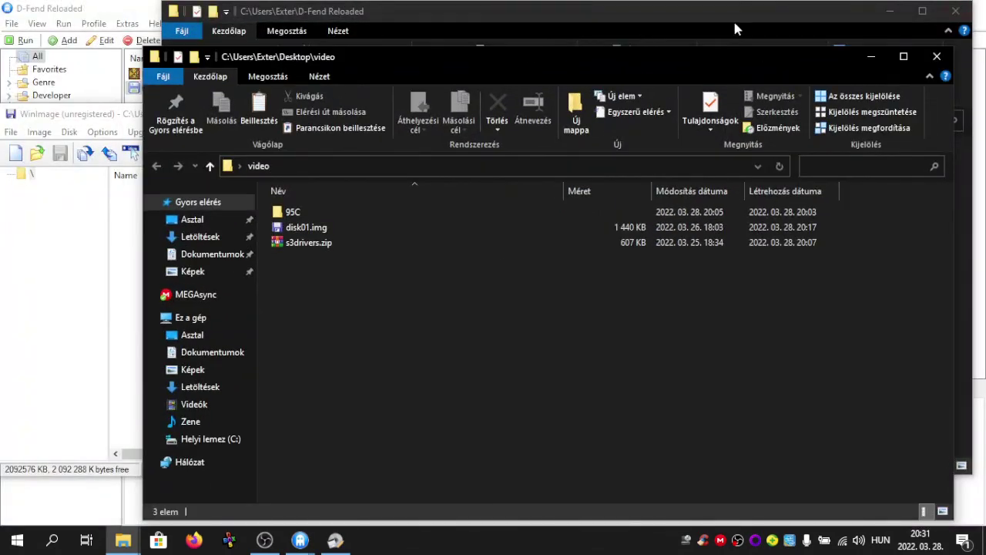
{"action": "left_click", "coordinate": [890, 11]}
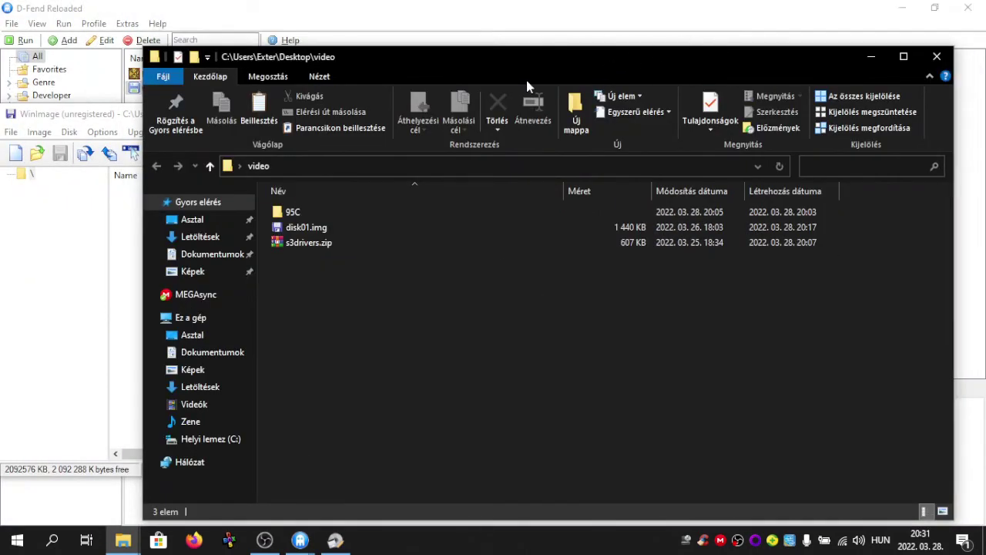
{"action": "left_click_drag", "start_coordinate": [487, 62], "coordinate": [790, 51]}
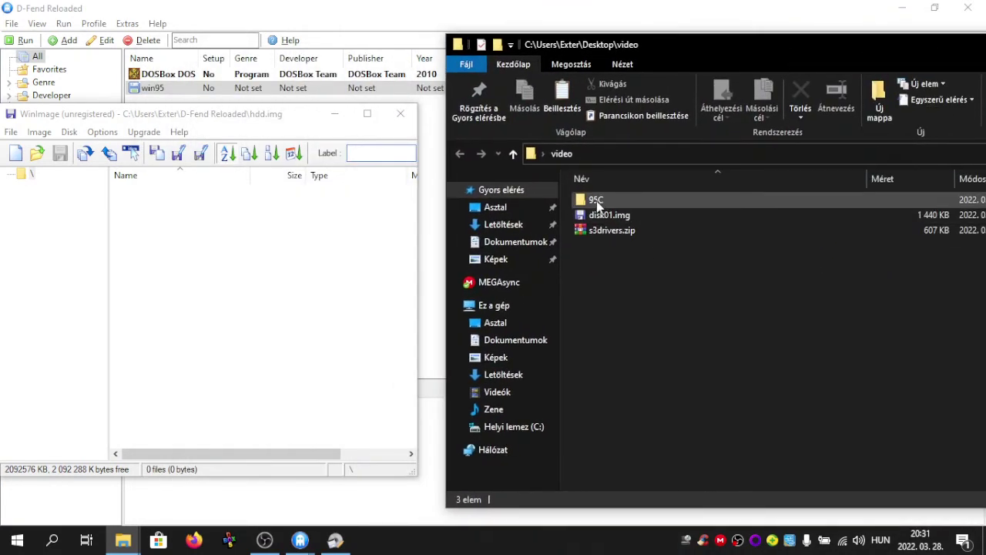
{"action": "left_click_drag", "start_coordinate": [595, 200], "coordinate": [209, 301]}
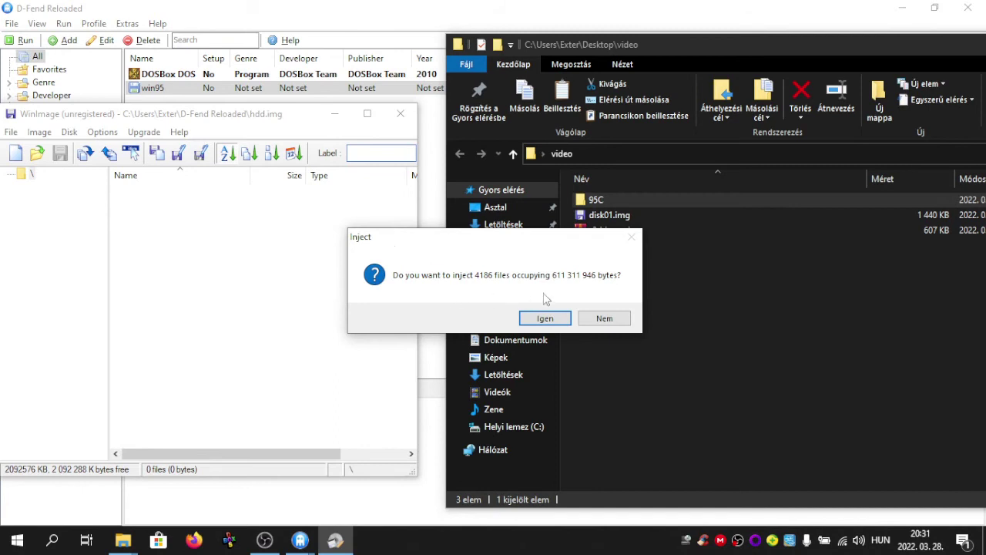
{"action": "left_click", "coordinate": [543, 319]}
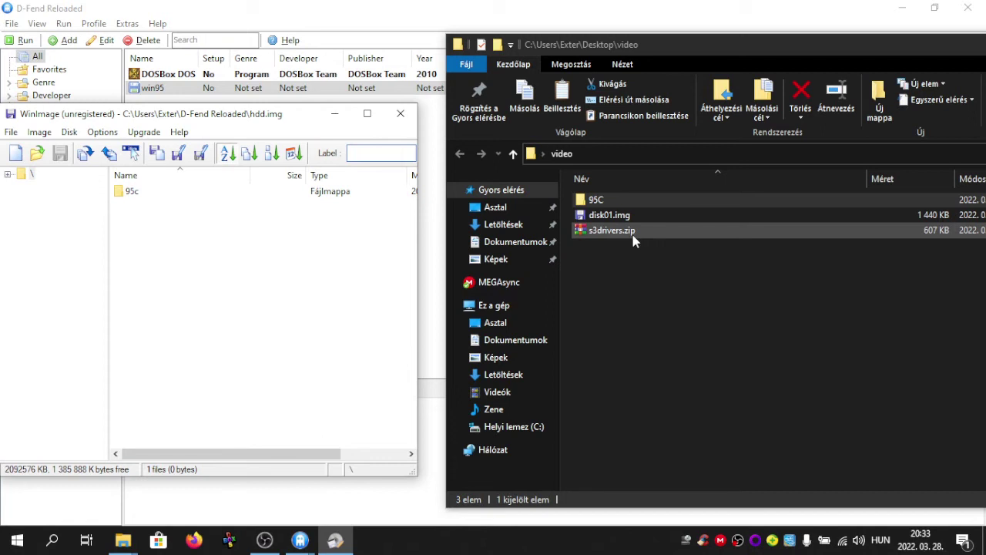
- Open s3drivers.zip from the video folder and inject all of its files into the root of hdd.img
{"action": "left_click", "coordinate": [633, 235]}
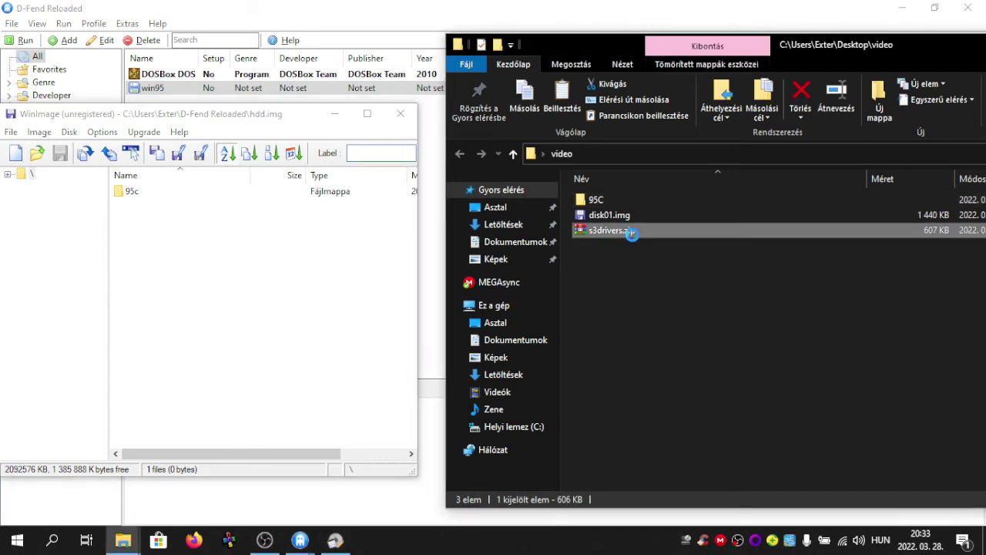
{"action": "key", "text": "Return"}
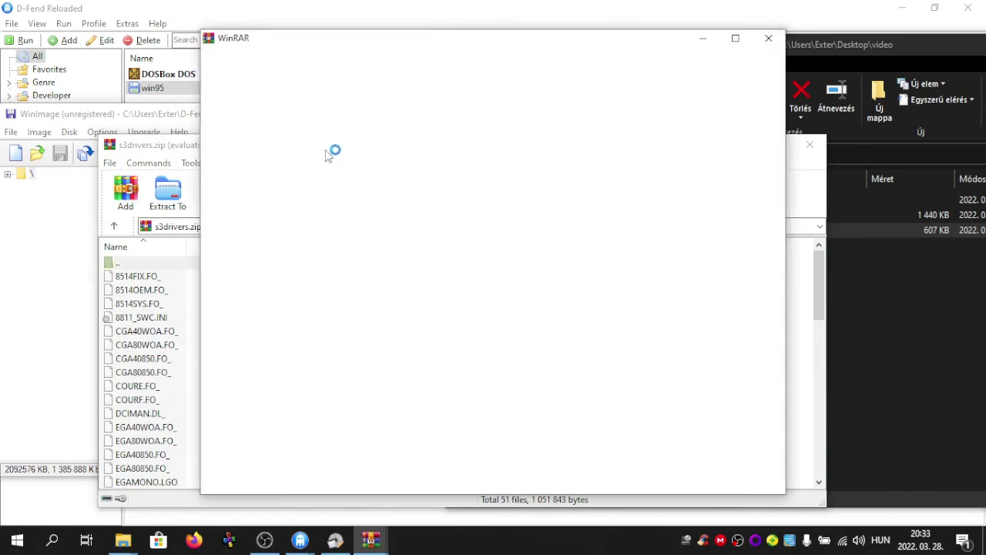
{"action": "left_click", "coordinate": [769, 39]}
{"action": "left_click_drag", "start_coordinate": [471, 154], "coordinate": [807, 117]}
{"action": "left_click", "coordinate": [953, 324]}
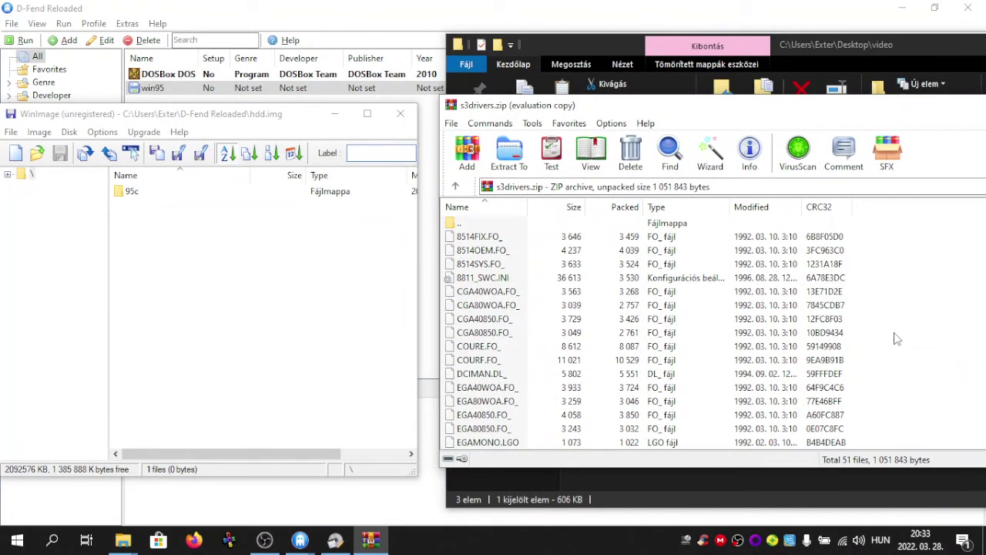
{"action": "key", "text": "ctrl+a"}
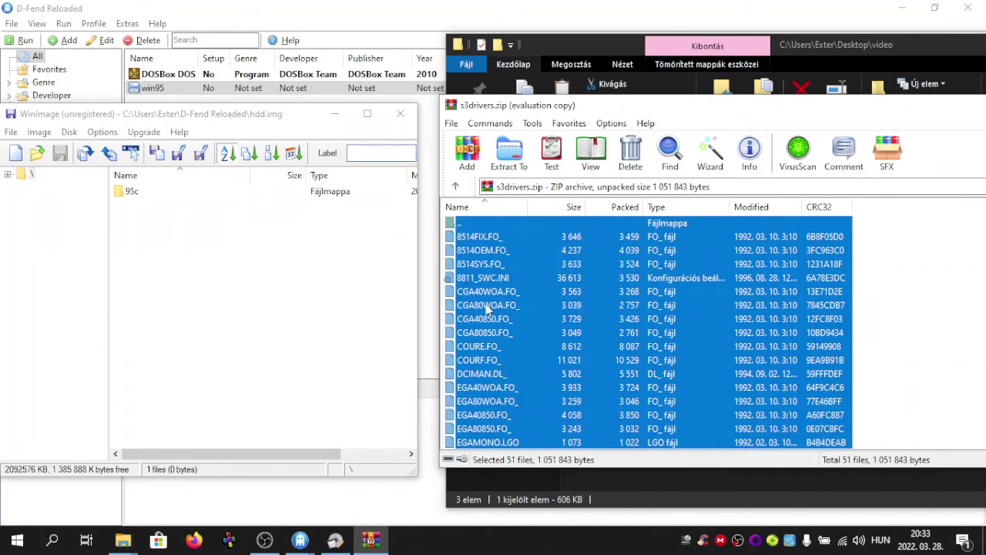
{"action": "left_click_drag", "start_coordinate": [481, 311], "coordinate": [216, 347]}
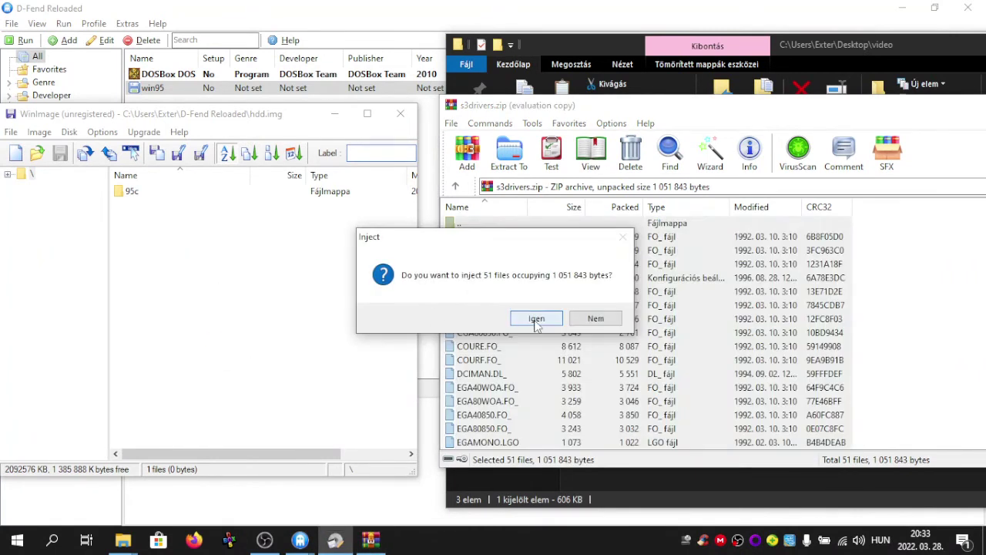
{"action": "left_click", "coordinate": [537, 323]}
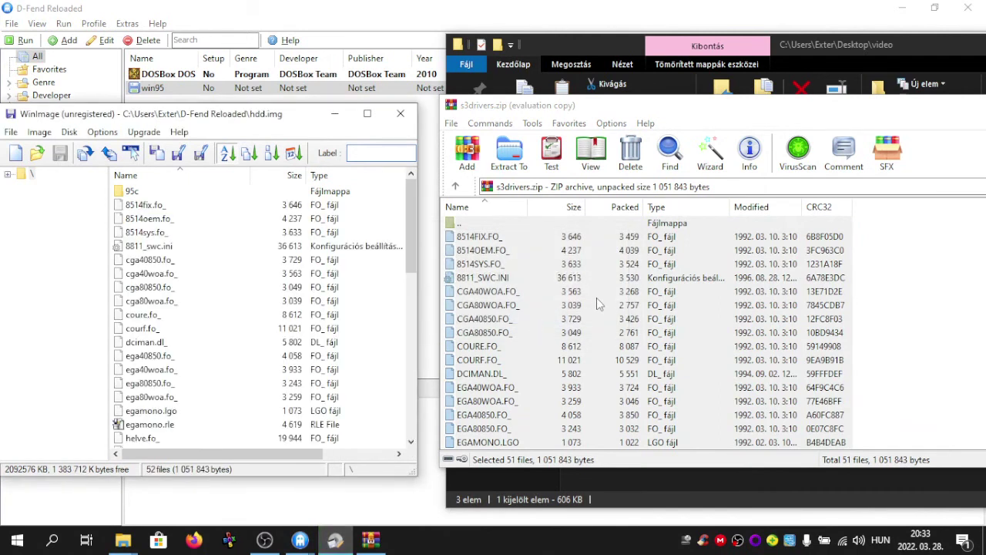
- Close WinImage, the s3drivers.zip archive and the video folder window to return to D-Fend Reloaded
{"action": "left_click", "coordinate": [401, 116]}
{"action": "left_click_drag", "start_coordinate": [674, 109], "coordinate": [351, 121]}
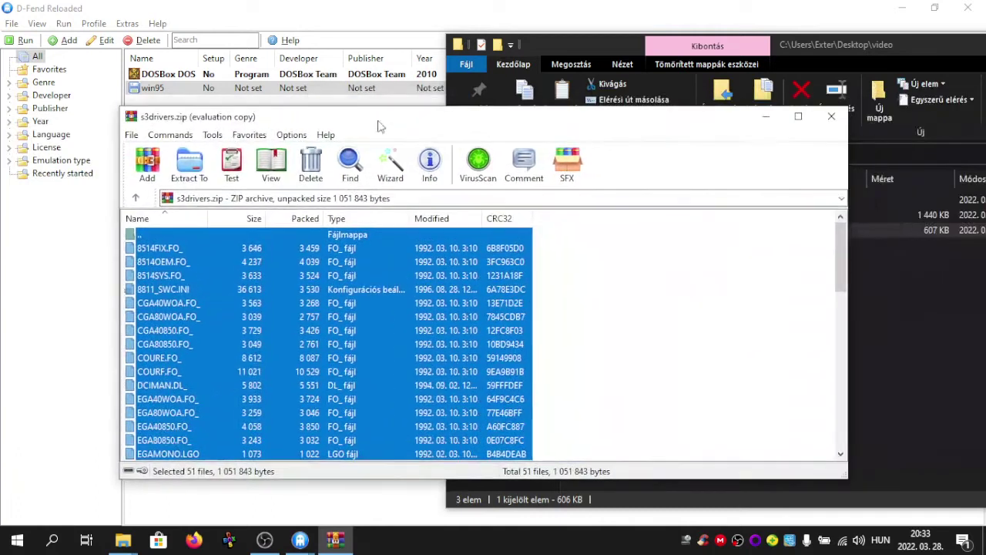
{"action": "left_click", "coordinate": [832, 116]}
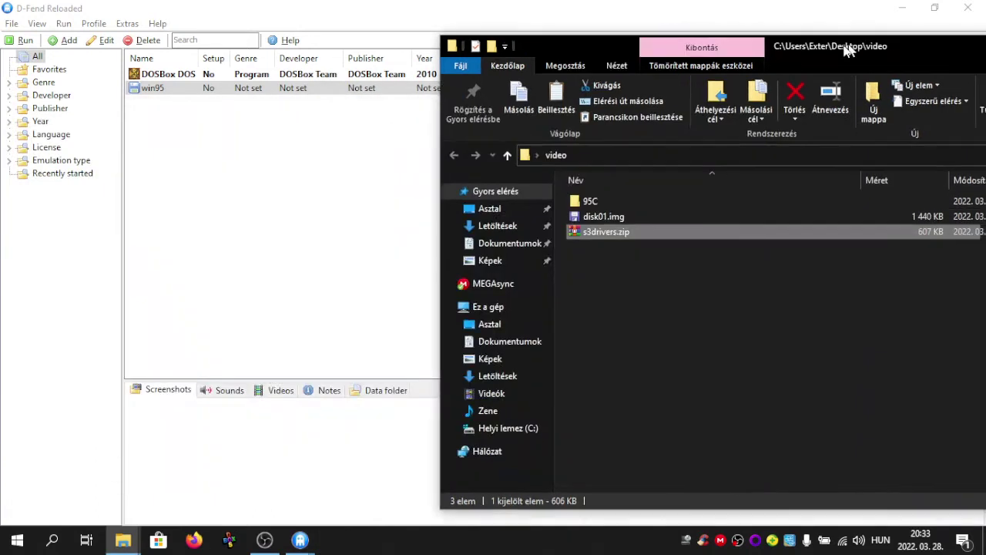
{"action": "left_click_drag", "start_coordinate": [672, 38], "coordinate": [608, 51]}
{"action": "left_click_drag", "start_coordinate": [853, 62], "coordinate": [555, 53]}
{"action": "left_click", "coordinate": [879, 48]}
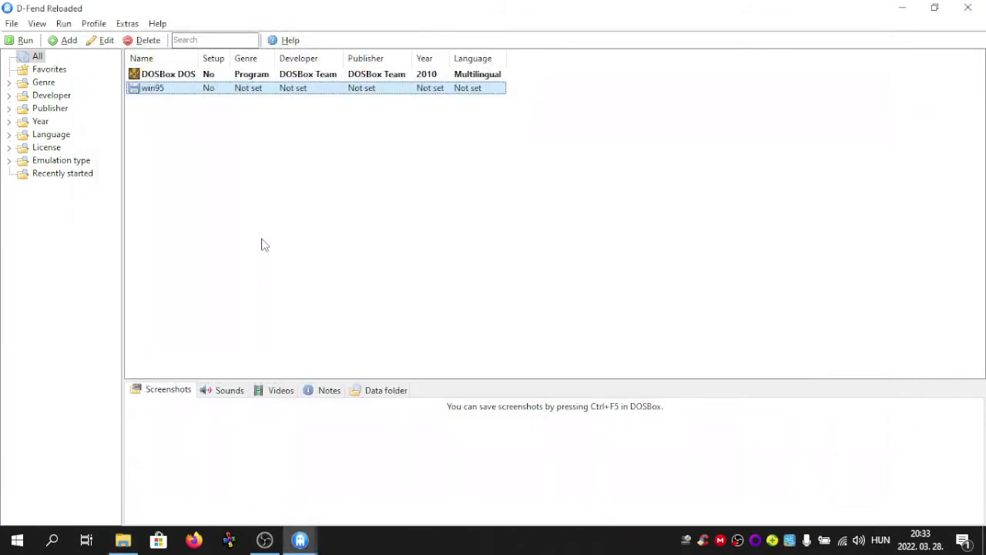
- Run the win95 profile, boot from the floppy with boot -l a, and exit MS-DOS 6.22 Setup to the A: prompt
{"action": "key", "text": "Return"}
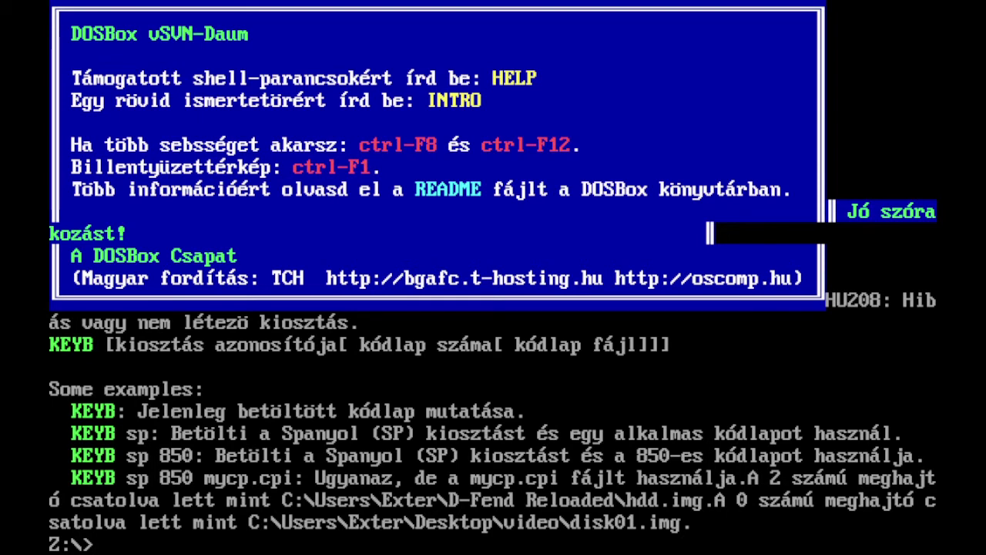
{"action": "type", "text": "boot -l a"}
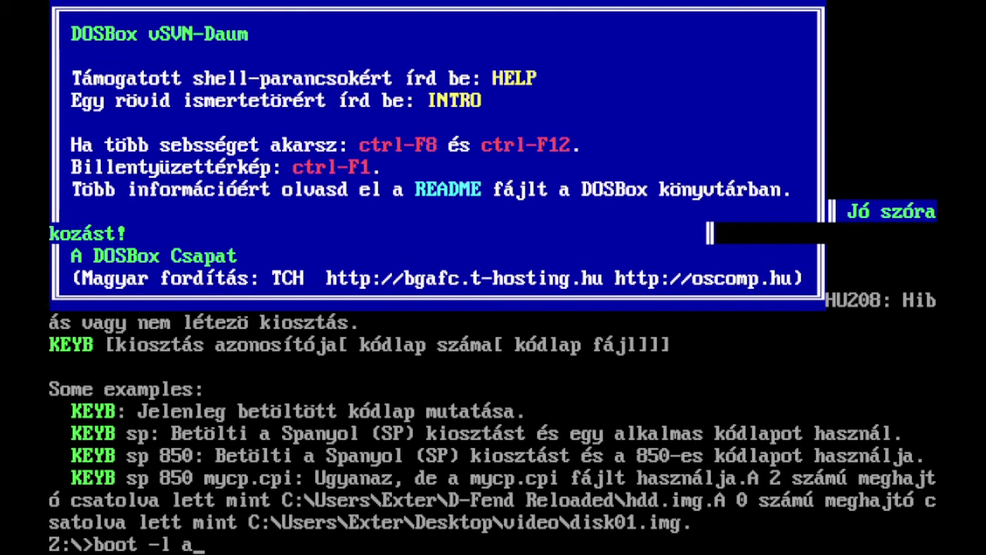
{"action": "key", "text": "Return"}
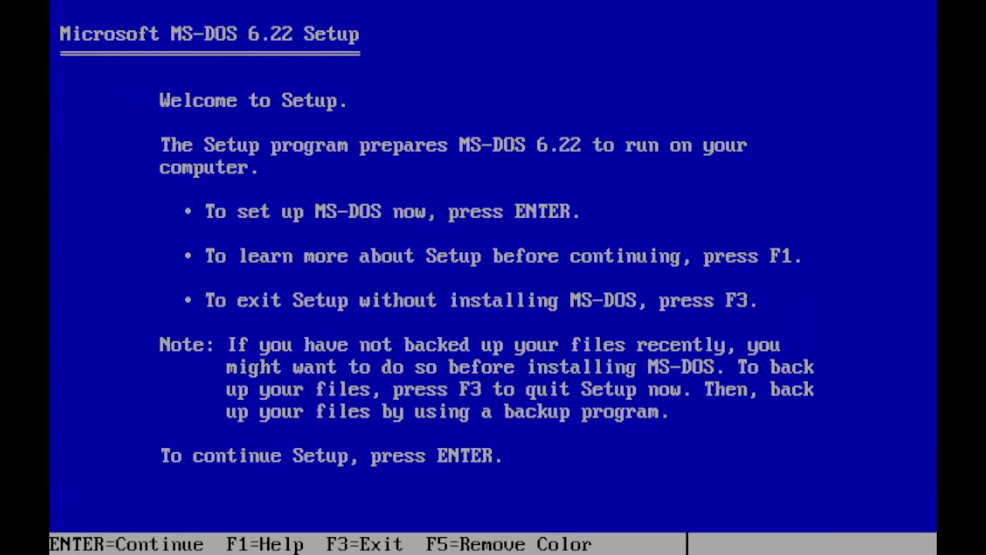
{"action": "key", "text": "F3"}
{"action": "key", "text": "F3"}
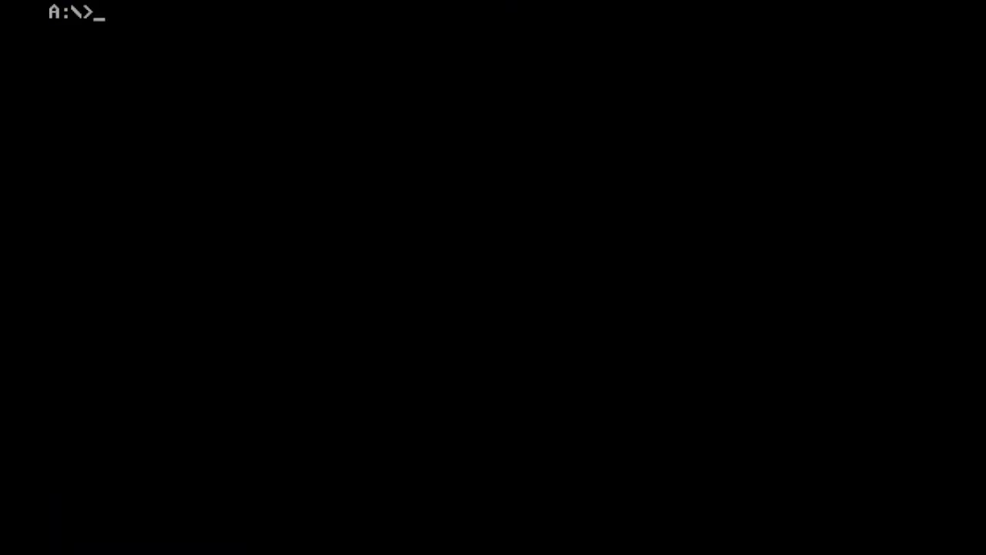
- Change to the 95c directory on drive C: and launch Windows 95 Setup with setup /is /nm
{"action": "type", "text": "C:"}
{"action": "key", "text": "Return"}
{"action": "type", "text": "cd 95c"}
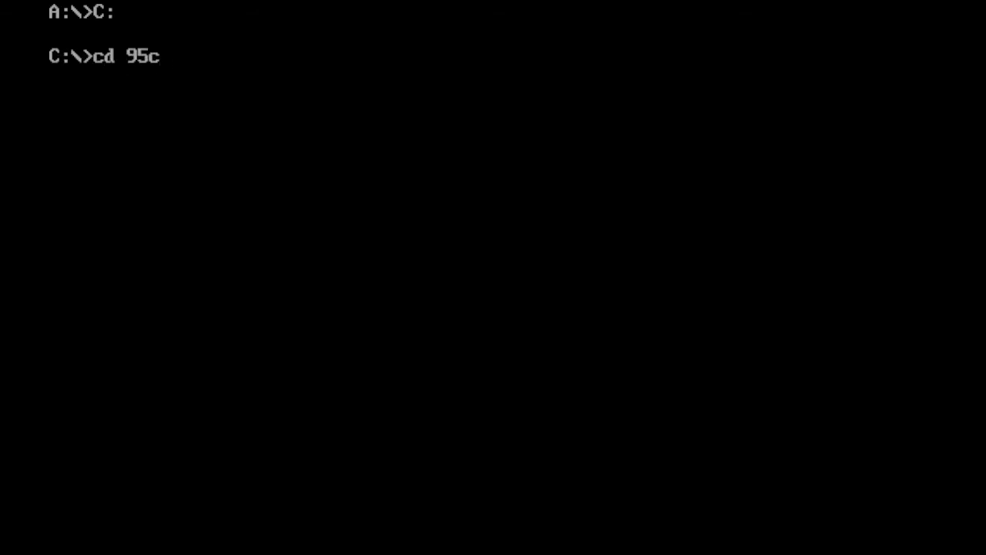
{"action": "key", "text": "Return"}
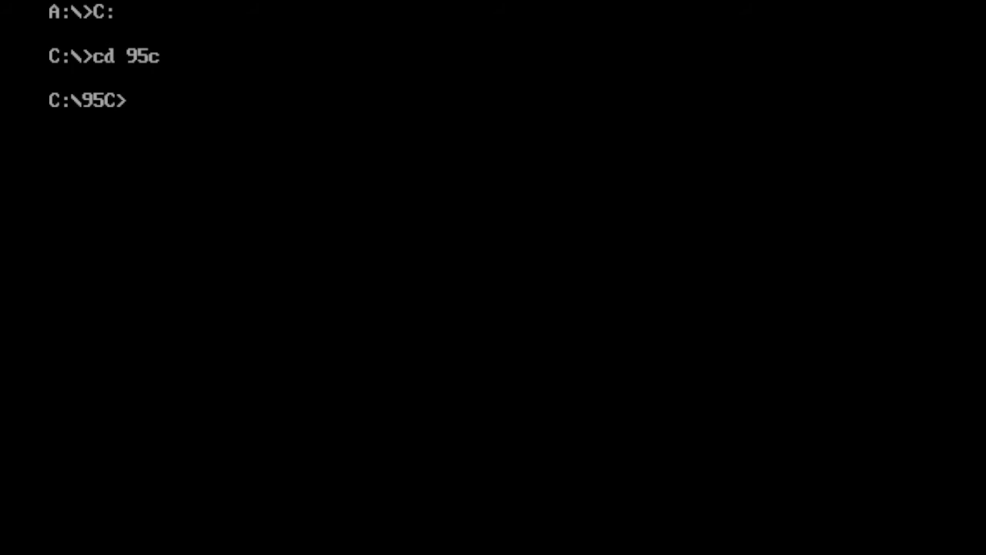
{"action": "type", "text": "setup"}
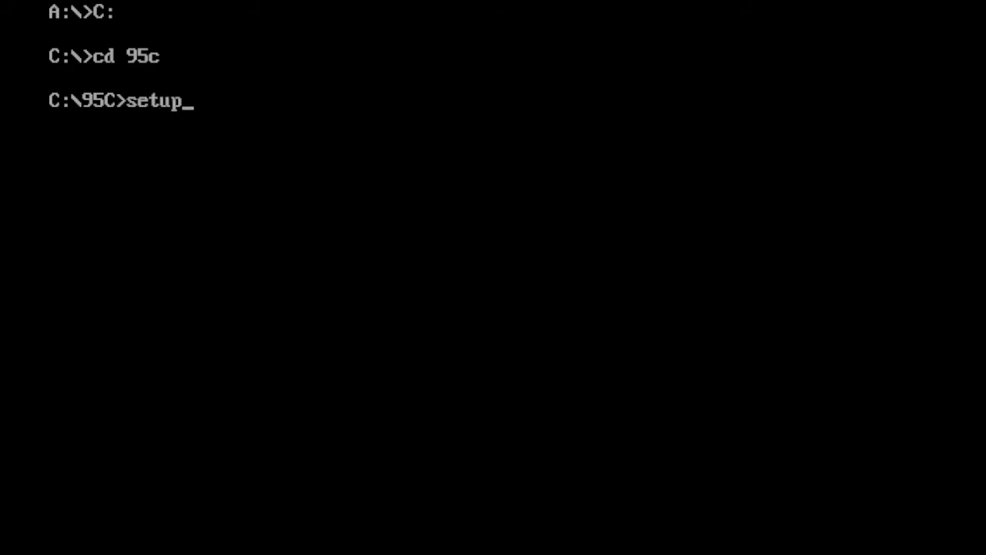
{"action": "type", "text": " /is /nm"}
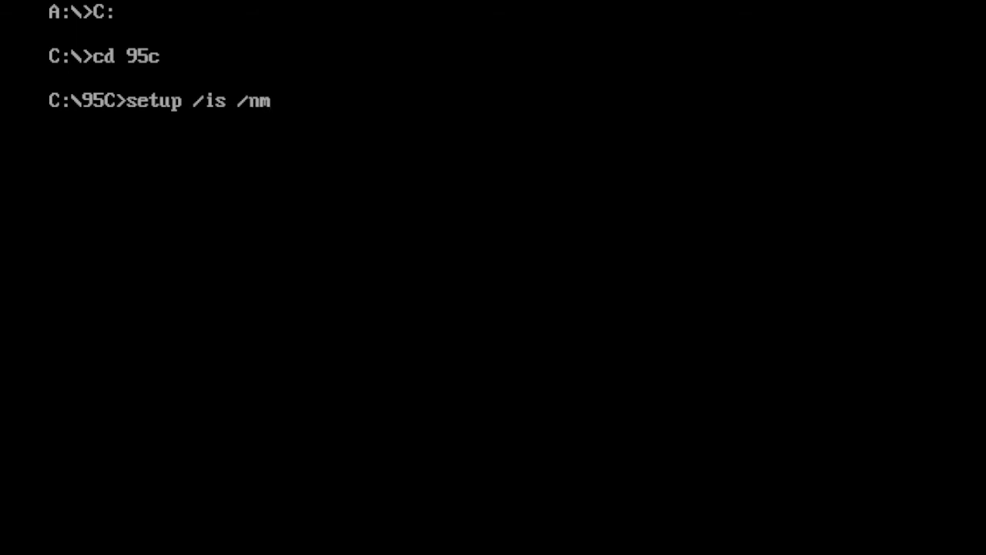
{"action": "key", "text": "Return"}
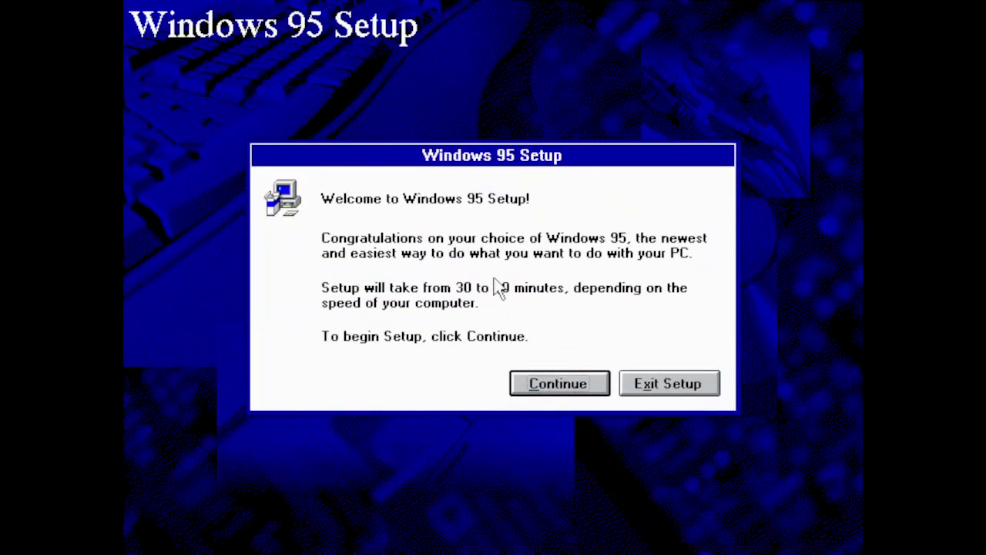
- Begin Windows 95 Setup, accepting the license agreement and C:\WINDOWS as the install directory
{"action": "key", "text": "Return"}
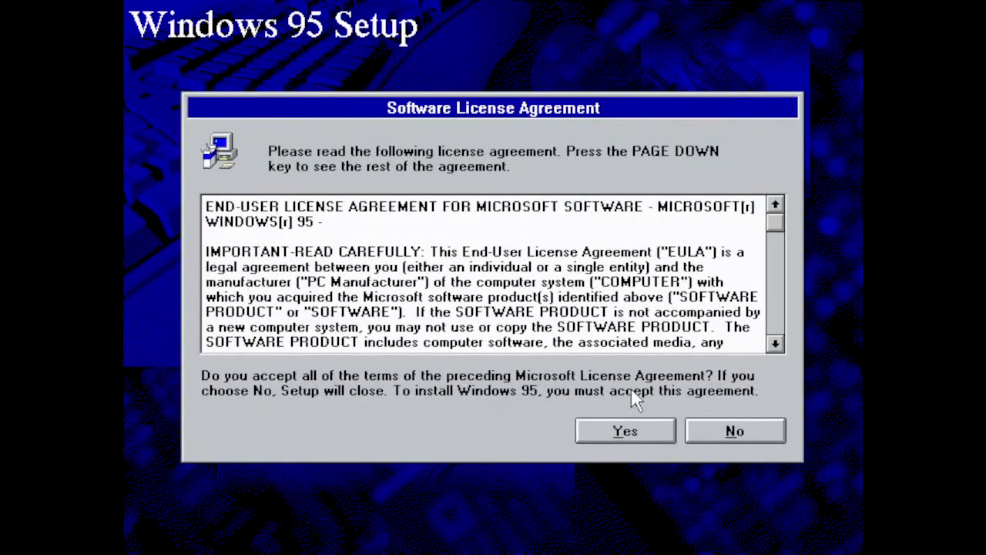
{"action": "left_click", "coordinate": [607, 426]}
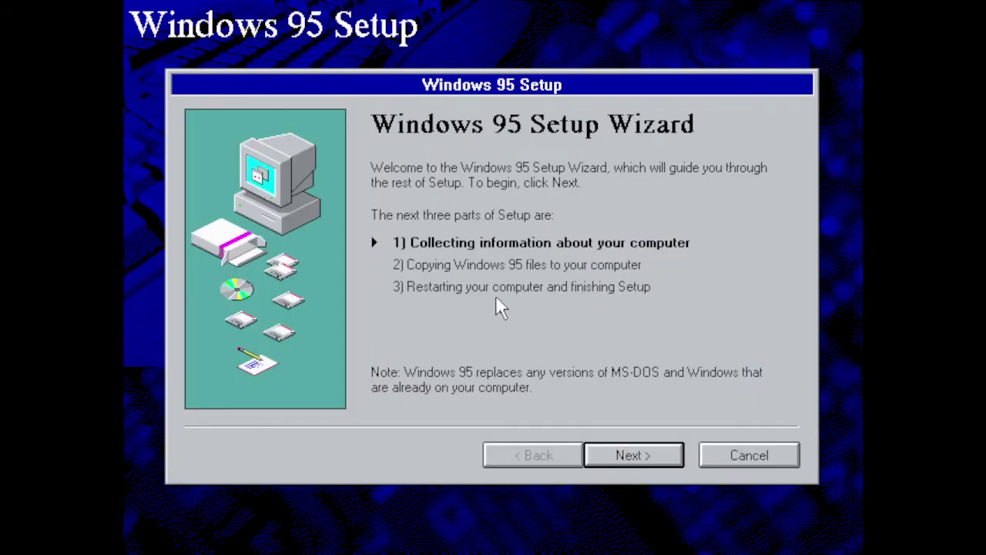
{"action": "left_click", "coordinate": [616, 456]}
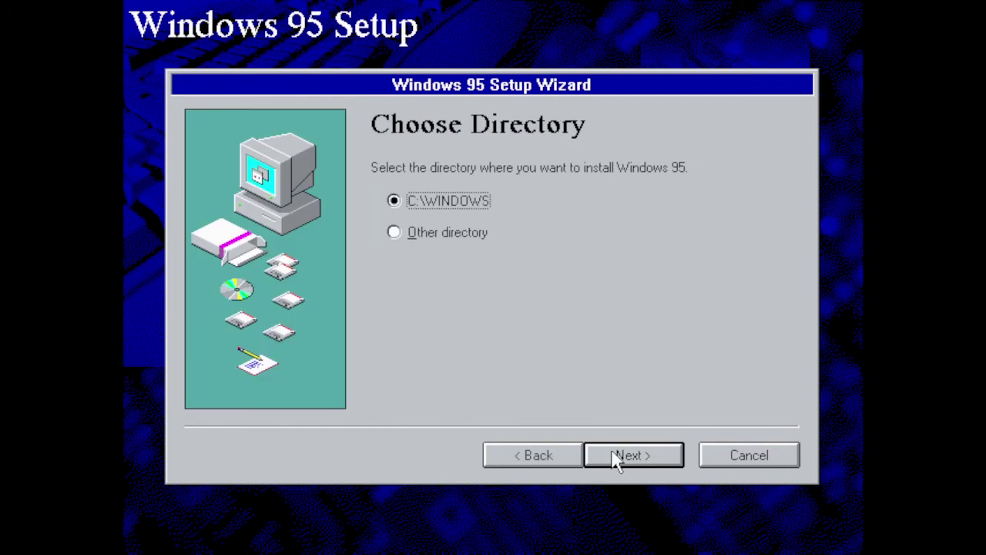
{"action": "left_click", "coordinate": [616, 456]}
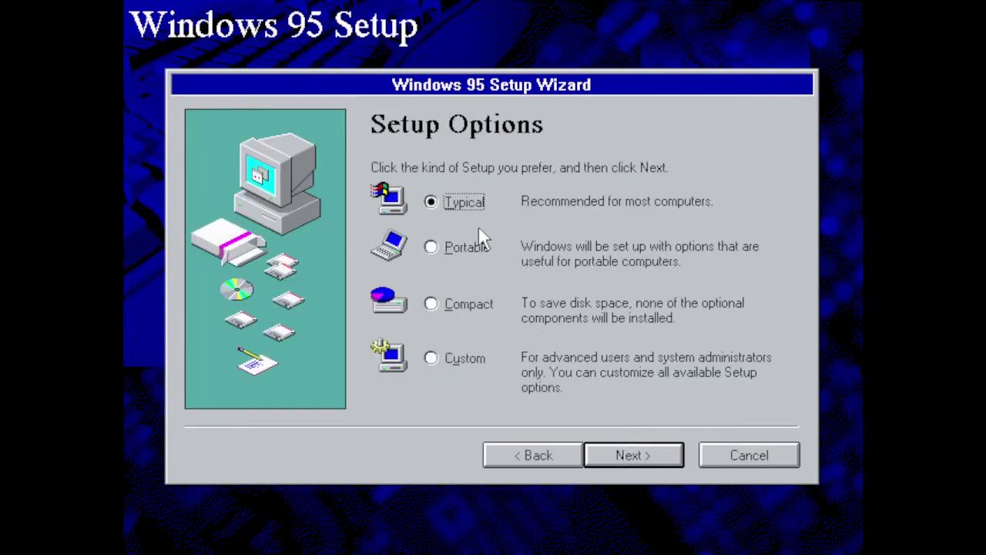
- Choose the Typical setup and enter the user's name in the user information, leaving the company blank
{"action": "left_click", "coordinate": [624, 455]}
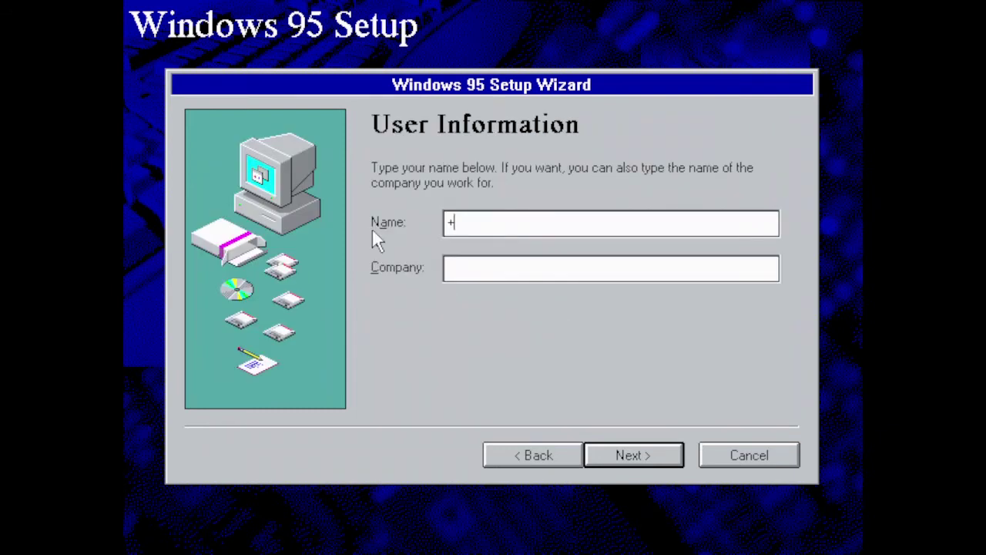
{"action": "type", "text": "Exter"}
{"action": "key", "text": "Return"}
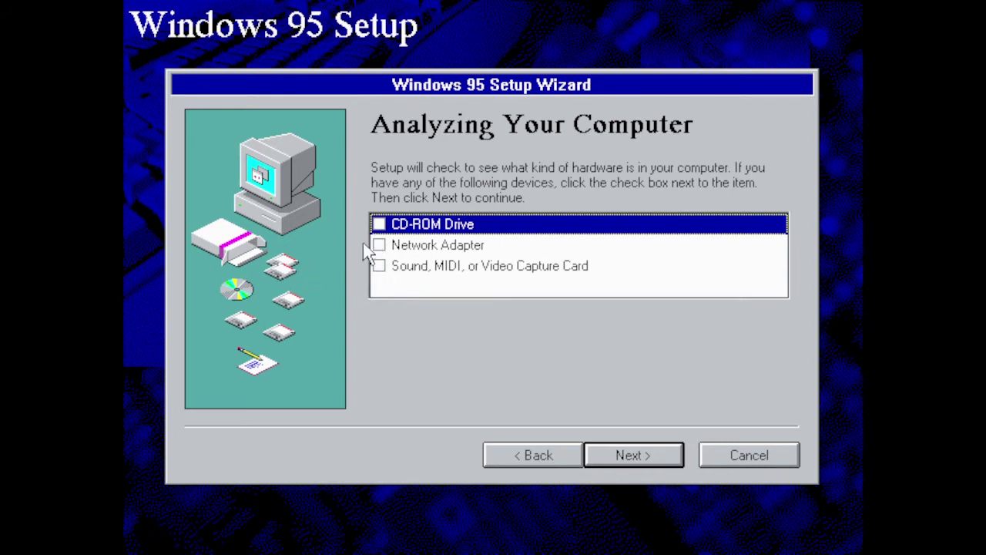
- Have Setup check for a CD-ROM Drive and a Sound, MIDI, or Video Capture Card
{"action": "left_click", "coordinate": [379, 224]}
{"action": "left_click", "coordinate": [379, 266]}
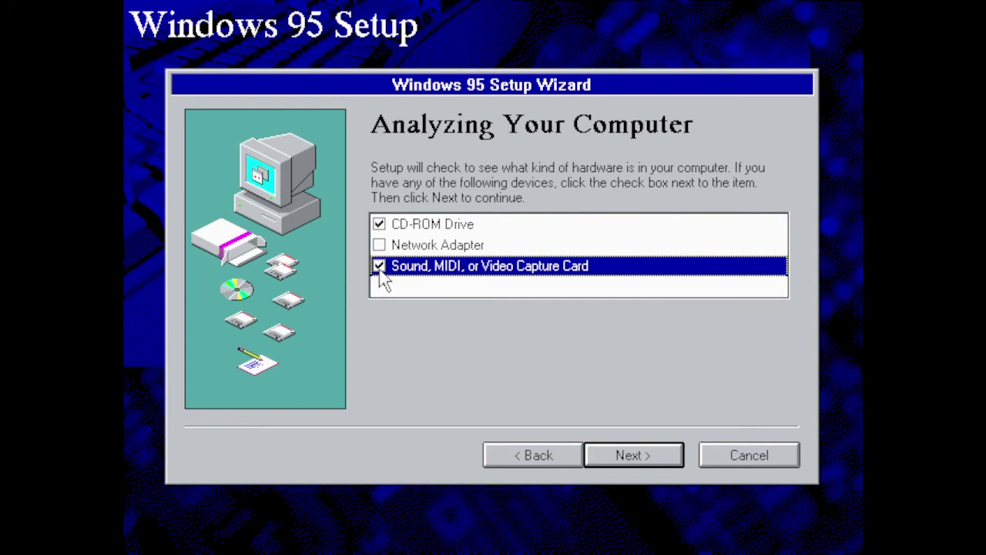
{"action": "left_click", "coordinate": [625, 454]}
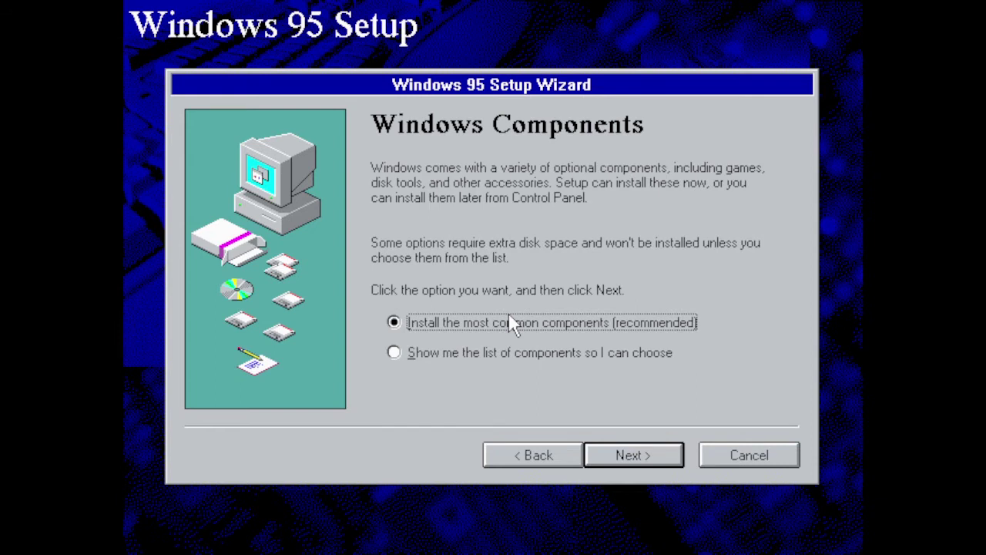
- Choose to pick components from the list, and exclude Multimedia, Disk Tools, Communications and Accessibility Options
{"action": "left_click", "coordinate": [478, 356]}
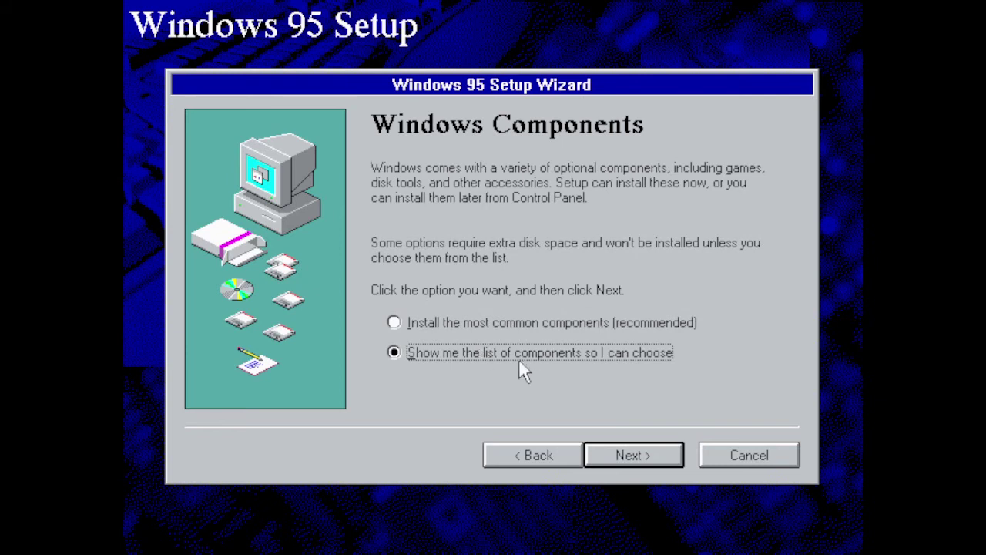
{"action": "left_click", "coordinate": [639, 456]}
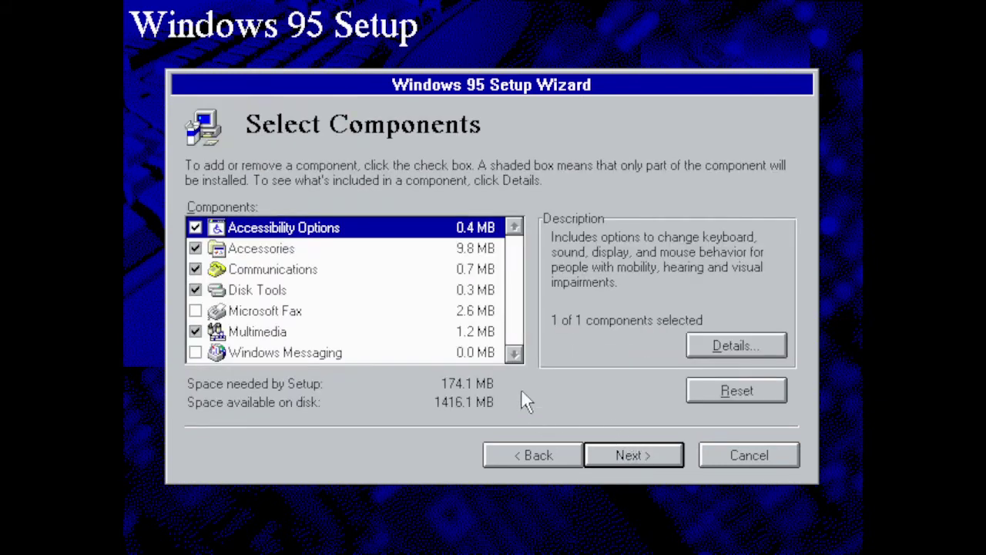
{"action": "left_click", "coordinate": [197, 333]}
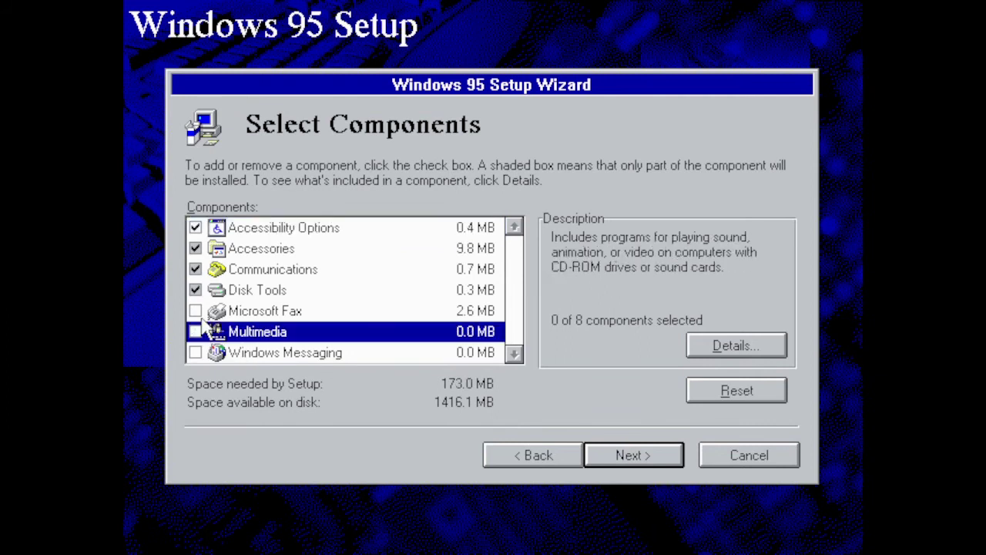
{"action": "left_click", "coordinate": [195, 290]}
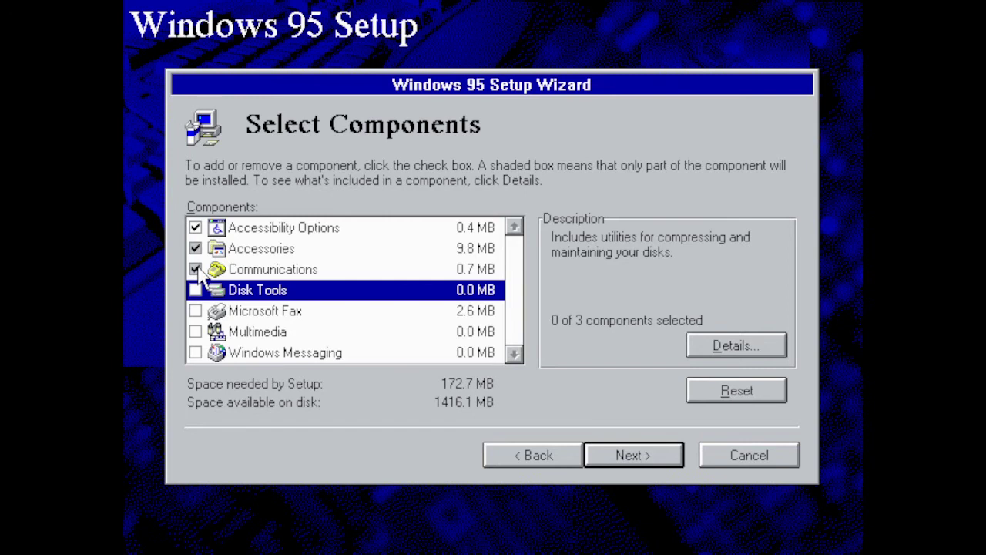
{"action": "left_click", "coordinate": [196, 269]}
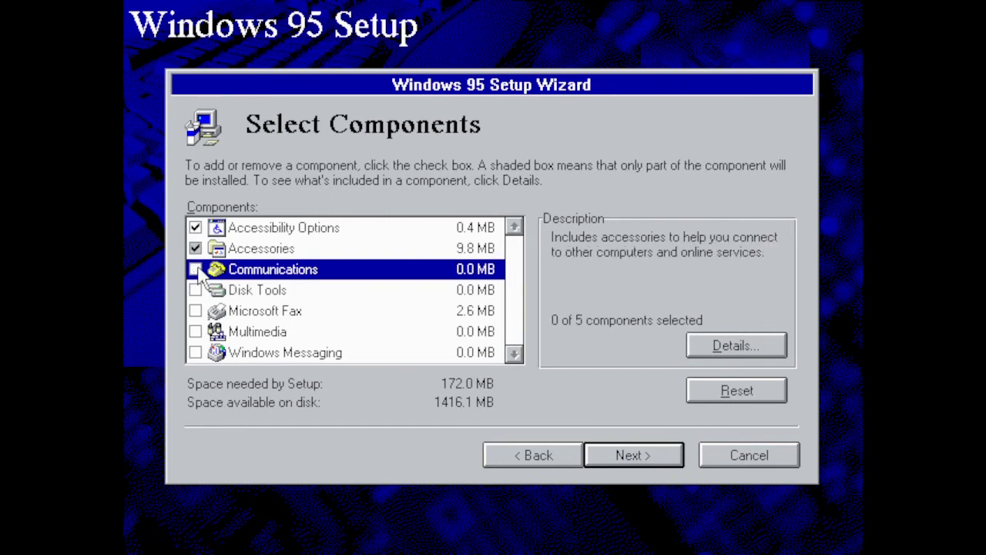
{"action": "left_click", "coordinate": [199, 228]}
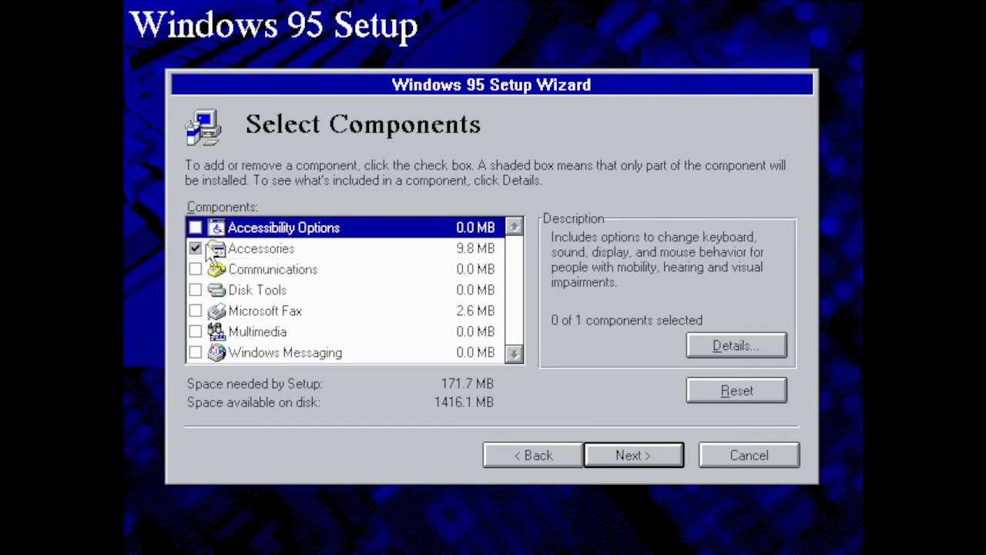
{"action": "left_click", "coordinate": [256, 248]}
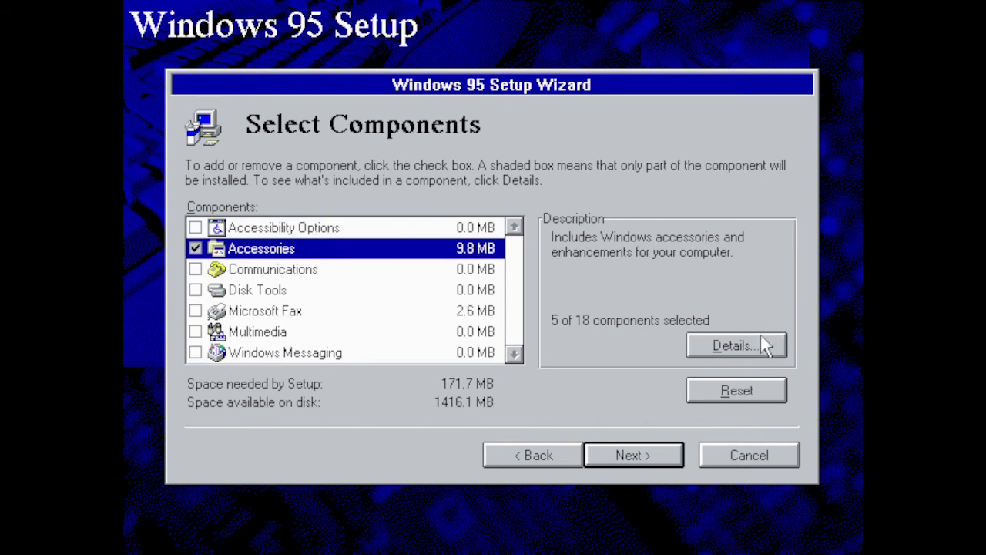
{"action": "left_click", "coordinate": [763, 345]}
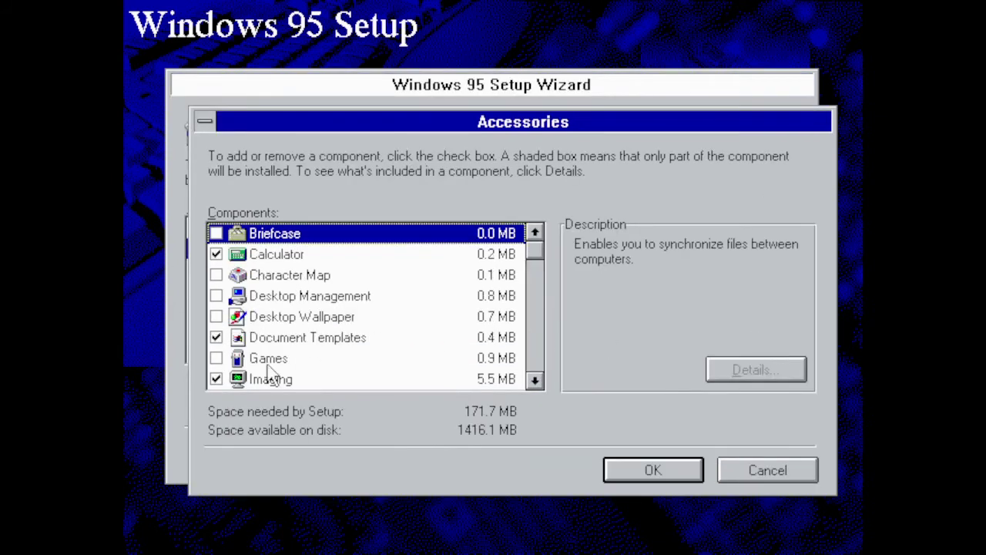
{"action": "left_click", "coordinate": [772, 468]}
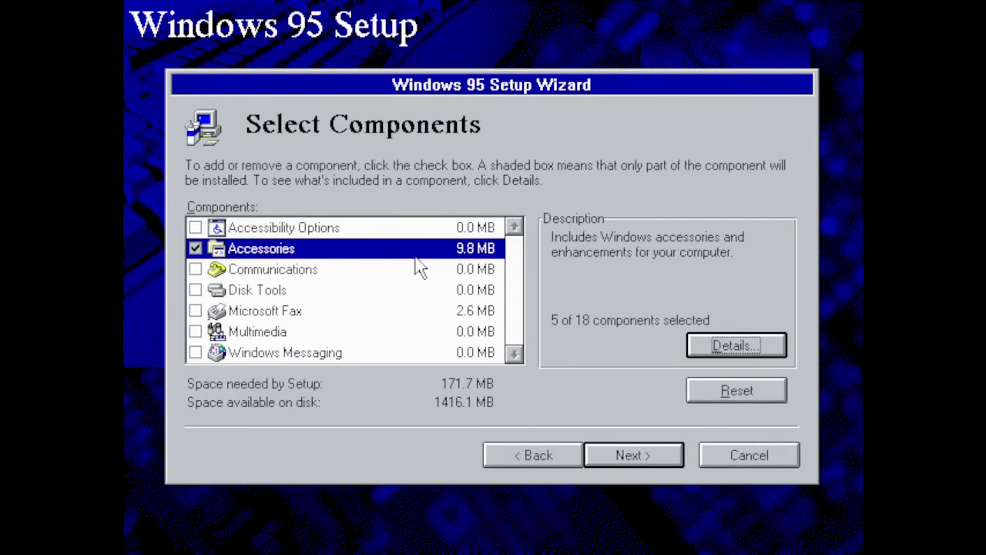
- Clear the whole Accessories group, include only Calculator, Desktop Management, Desktop Wallpaper and Games from it, and accept the component selection
{"action": "left_click", "coordinate": [196, 249]}
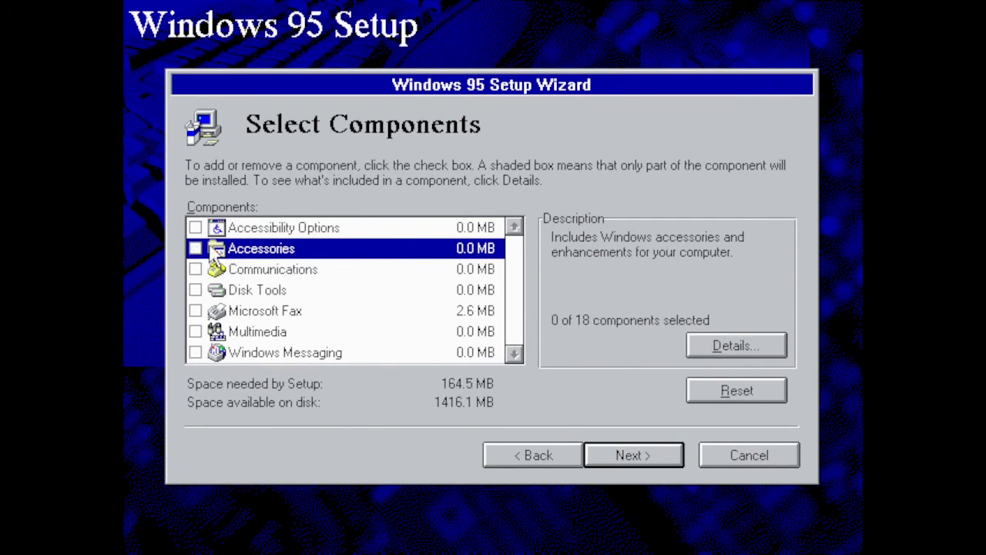
{"action": "left_click", "coordinate": [778, 349]}
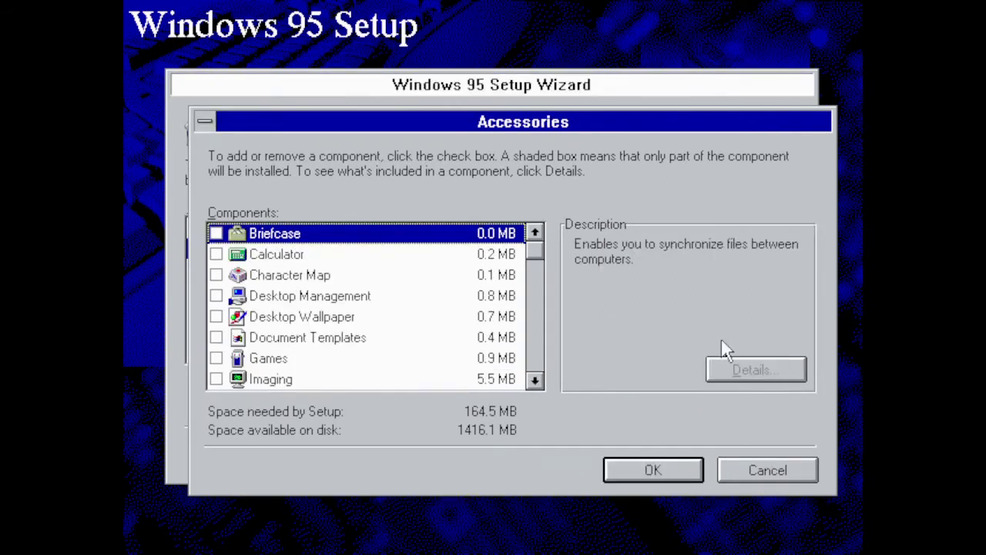
{"action": "left_click", "coordinate": [217, 255]}
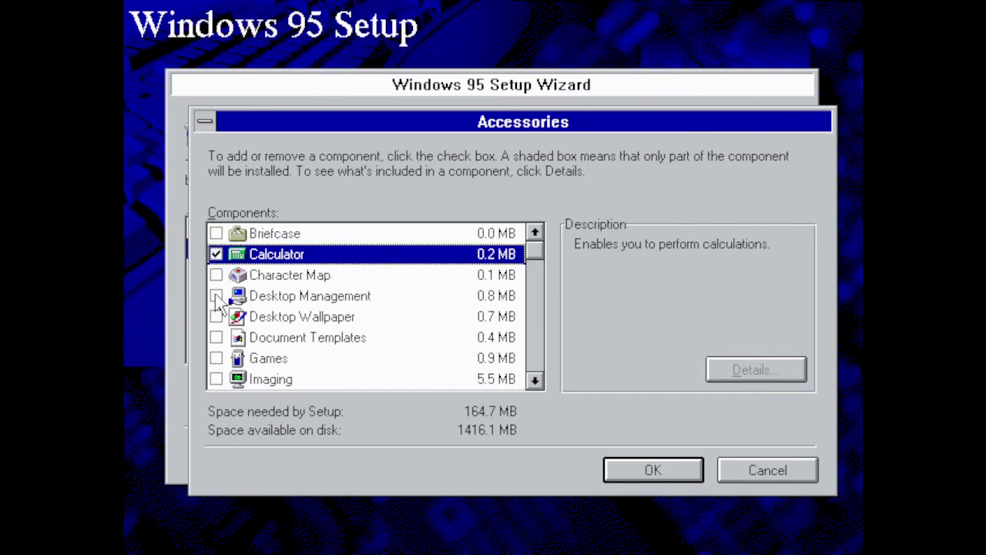
{"action": "left_click", "coordinate": [217, 296]}
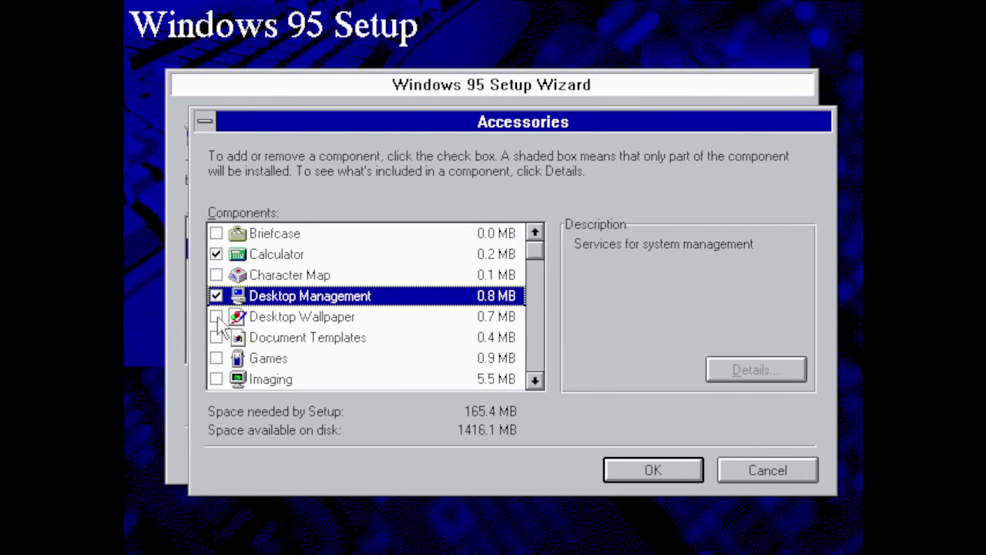
{"action": "left_click", "coordinate": [217, 317]}
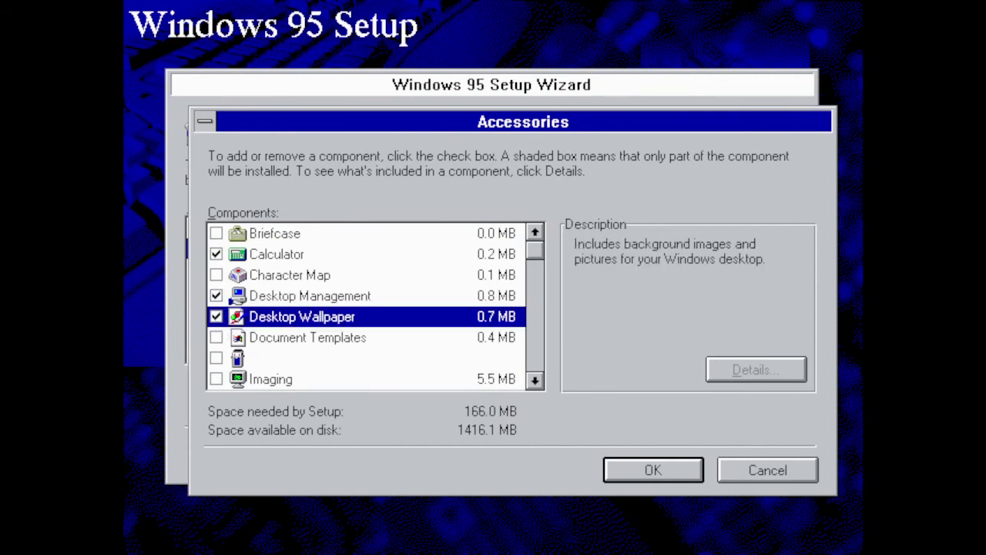
{"action": "left_click", "coordinate": [217, 359]}
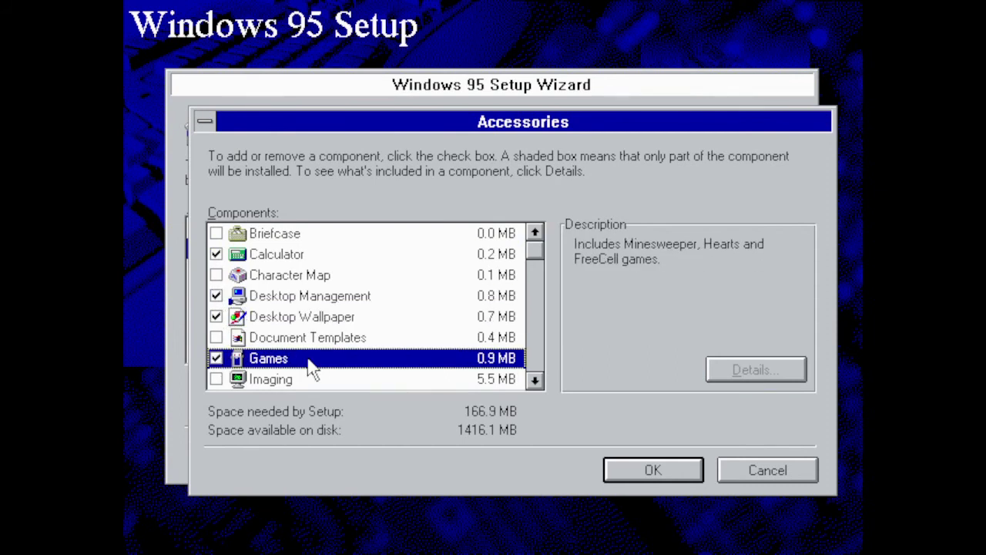
{"action": "left_click", "coordinate": [637, 471]}
{"action": "left_click", "coordinate": [636, 458]}
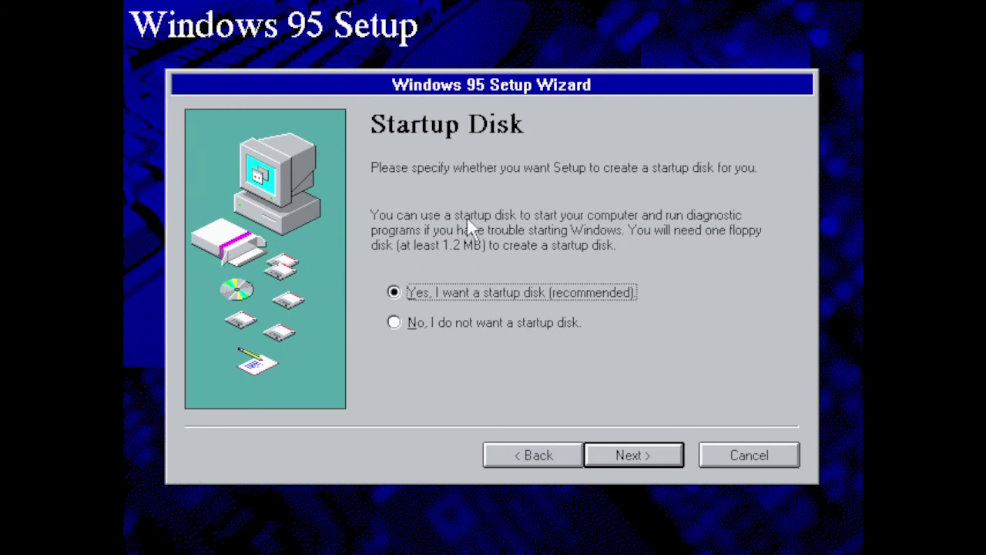
- Decline the startup disk and start copying the Windows 95 files
{"action": "left_click", "coordinate": [450, 326]}
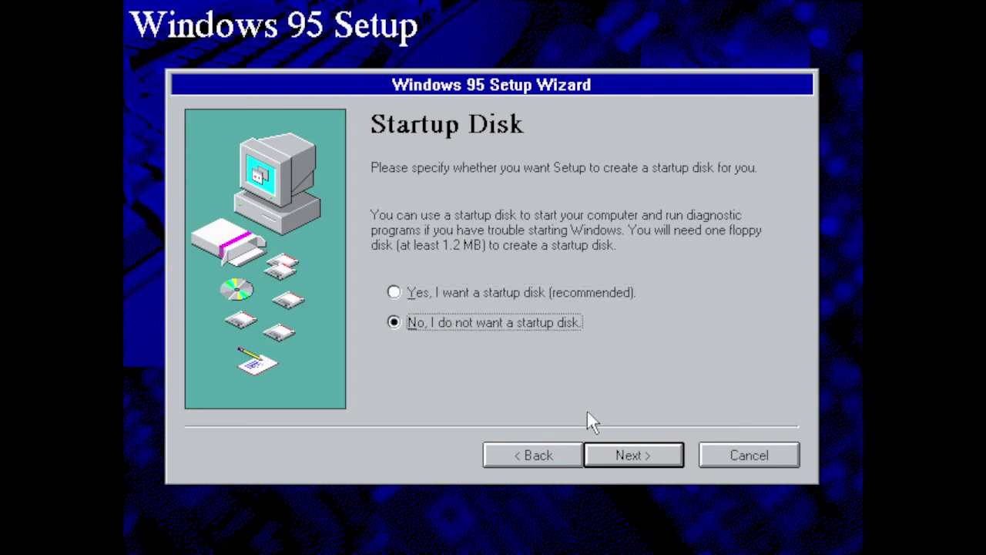
{"action": "left_click", "coordinate": [625, 454]}
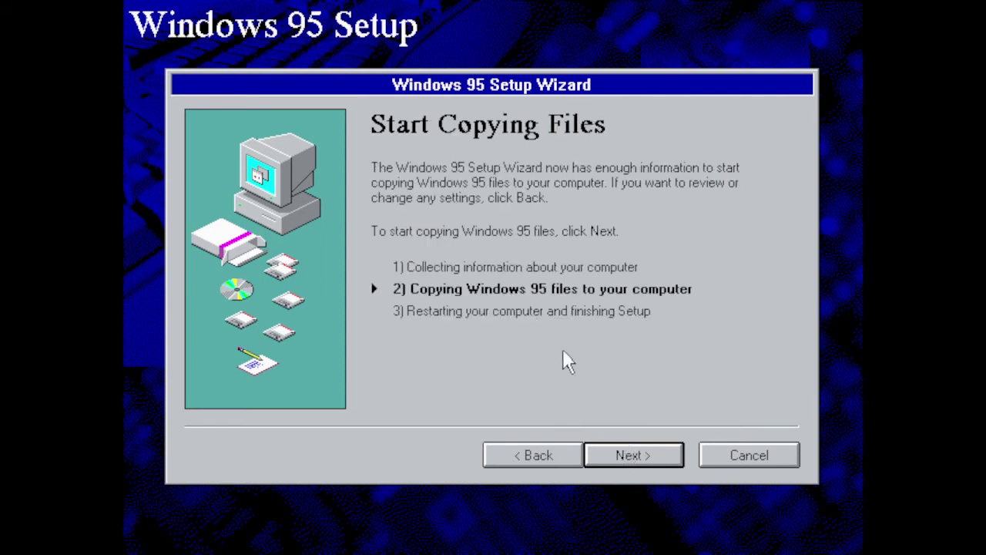
{"action": "left_click", "coordinate": [621, 455]}
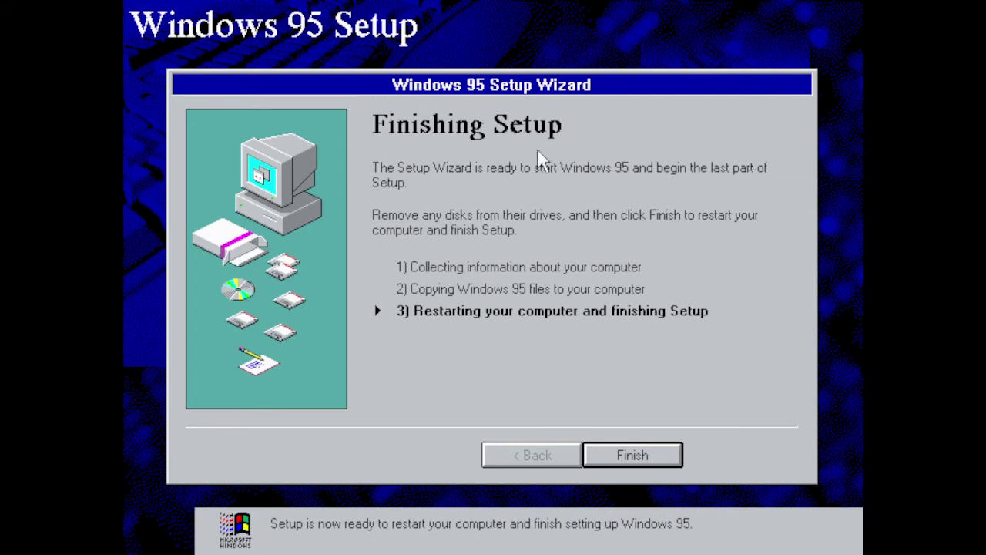
- Finish the Setup wizard with a restart, and boot from the hard disk with boot -l c
{"action": "left_click", "coordinate": [610, 455]}
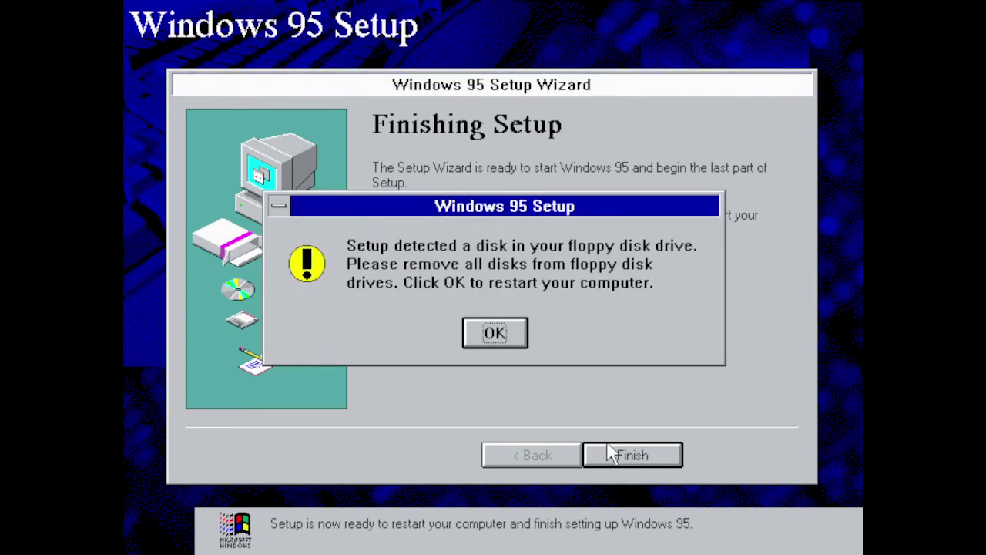
{"action": "left_click", "coordinate": [480, 333]}
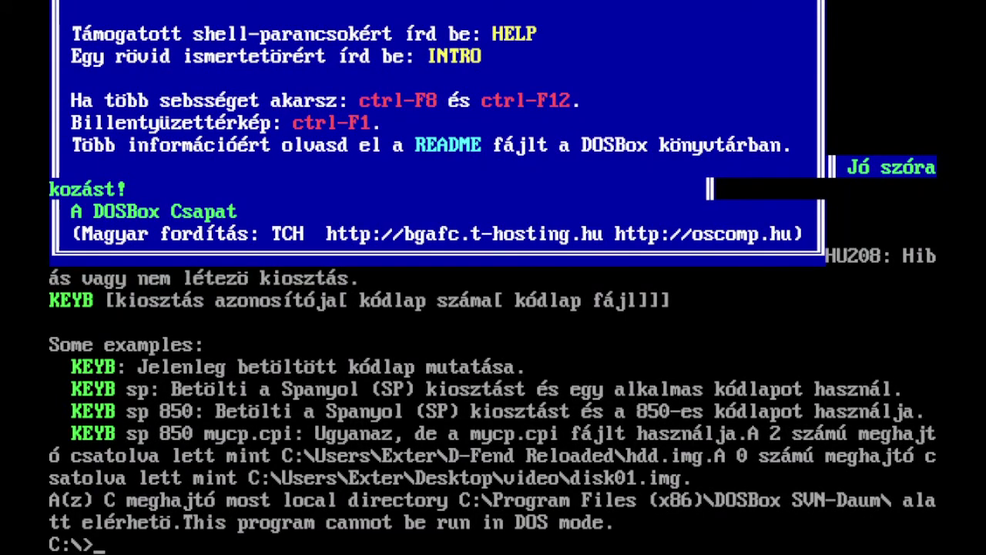
{"action": "type", "text": "boot -l"}
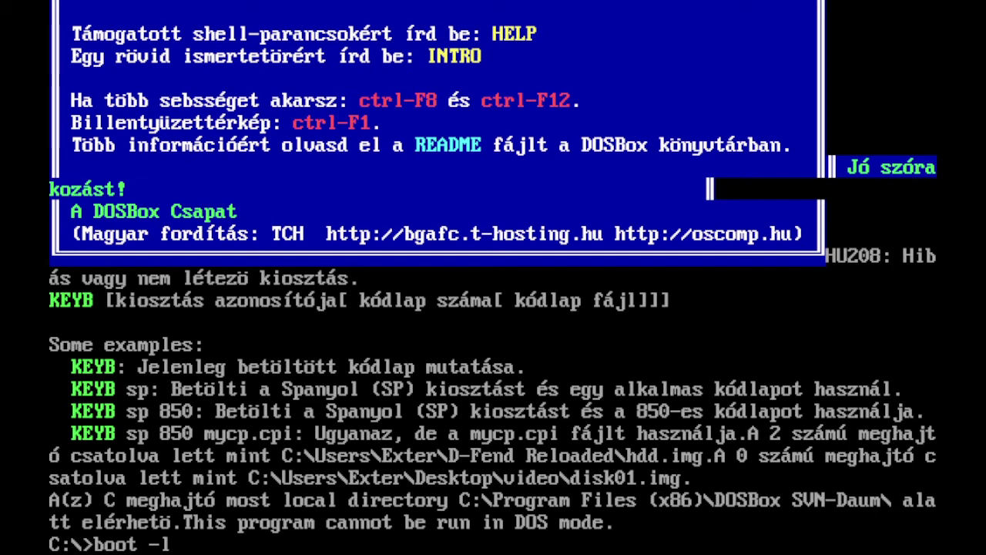
{"action": "type", "text": " c"}
{"action": "key", "text": "Return"}
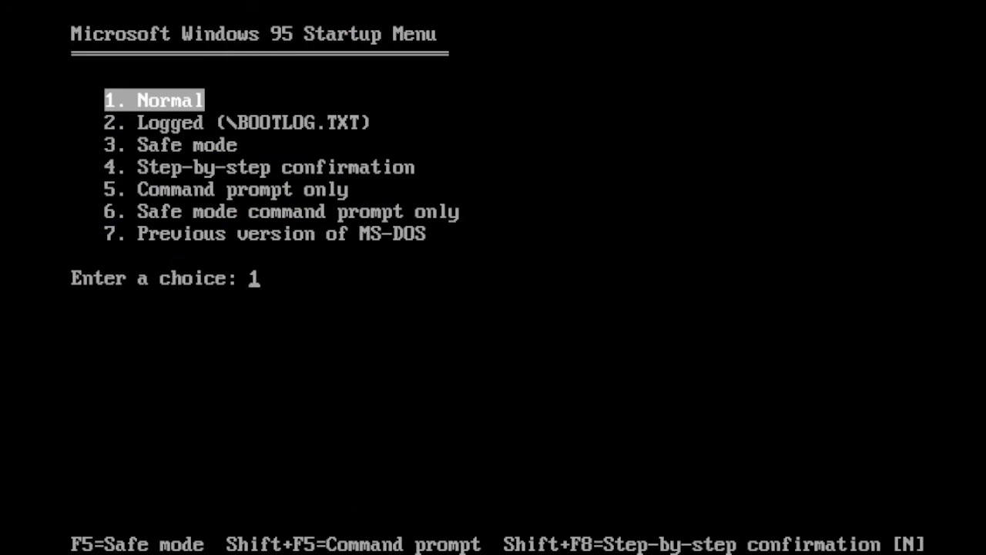
- Start Windows 95 with the Step-by-step confirmation option of the Startup Menu
{"action": "key", "text": "Down"}
{"action": "key", "text": "Down"}
{"action": "key", "text": "Down"}
{"action": "key", "text": "Down"}
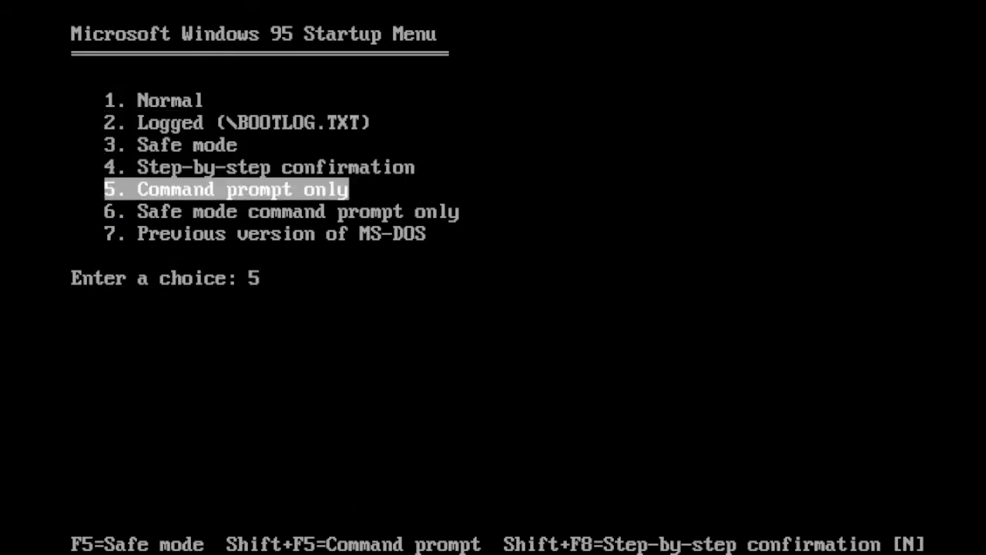
{"action": "key", "text": "Up"}
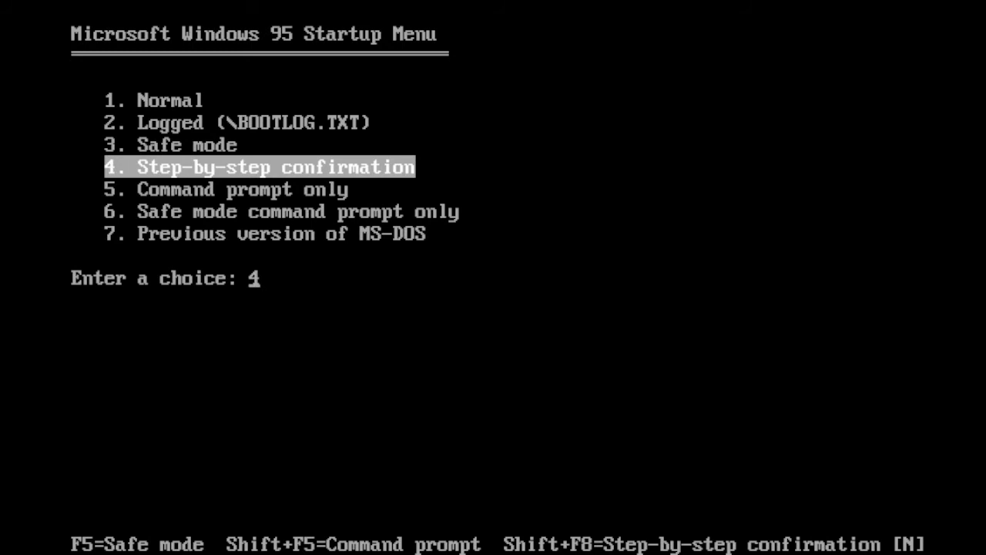
{"action": "key", "text": "Return"}
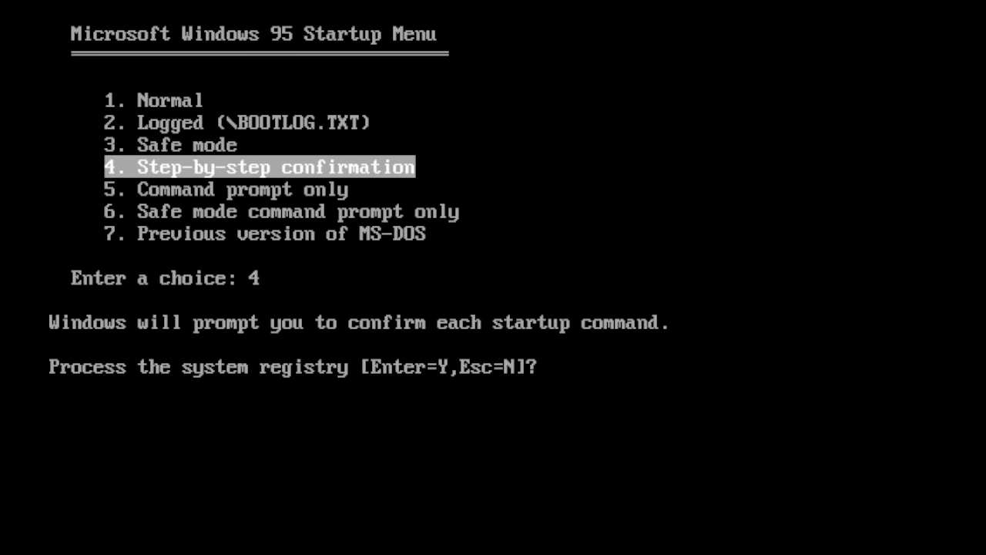
- Skip the system registry, BOOTLOG.TXT, SETVER.EXE and Windows drivers, load HIMEM.SYS, IFSHLP.SYS and the graphical interface, and dismiss the safe mode notices
{"action": "key", "text": "Escape"}
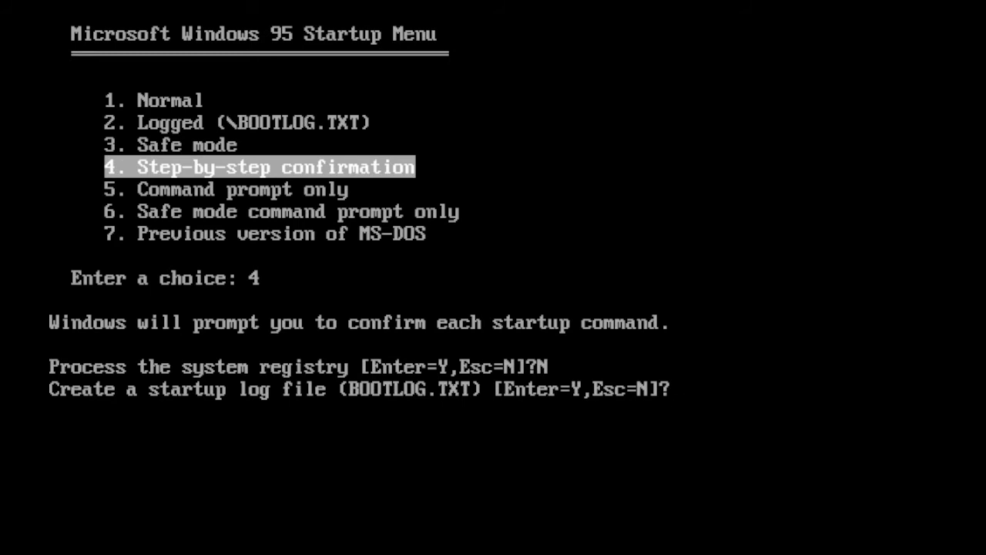
{"action": "key", "text": "Escape"}
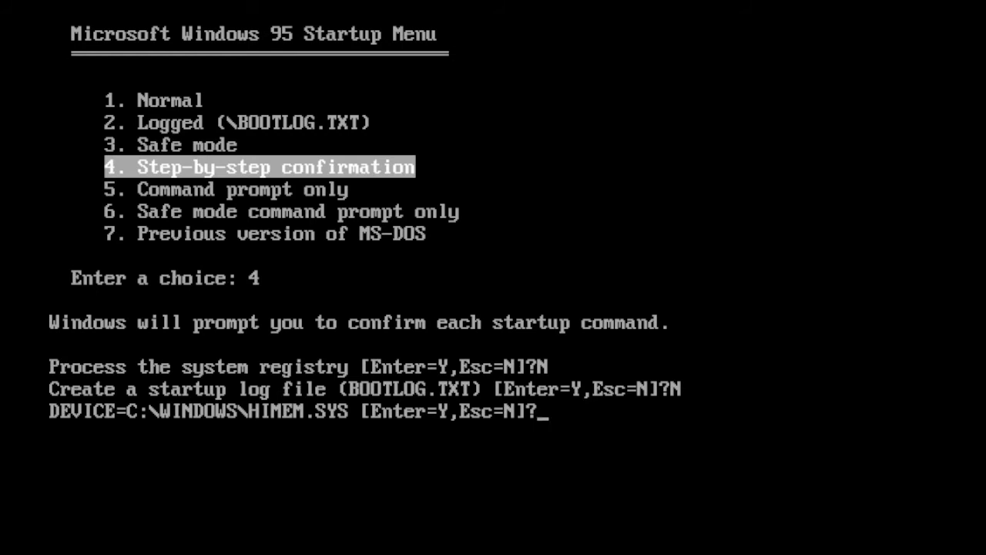
{"action": "key", "text": "Return"}
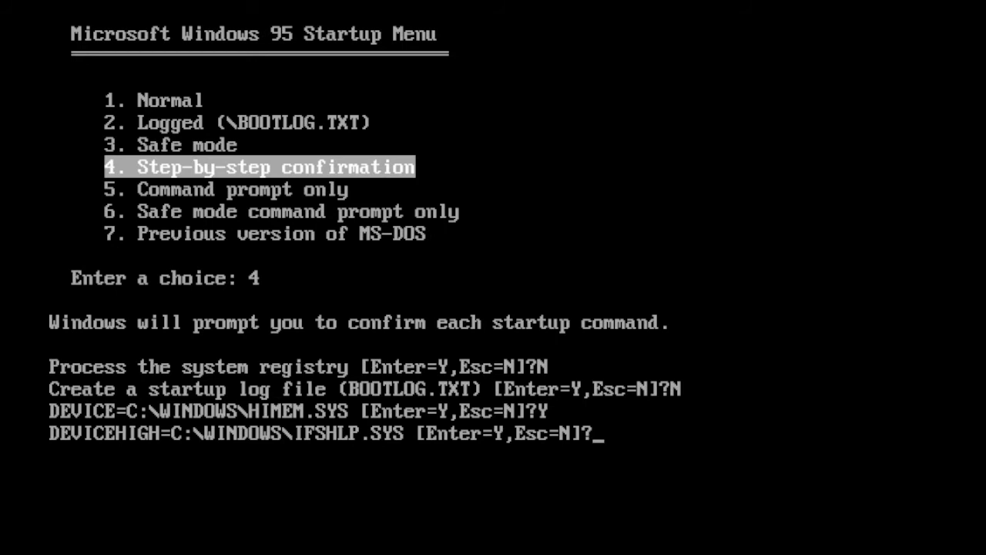
{"action": "key", "text": "Return"}
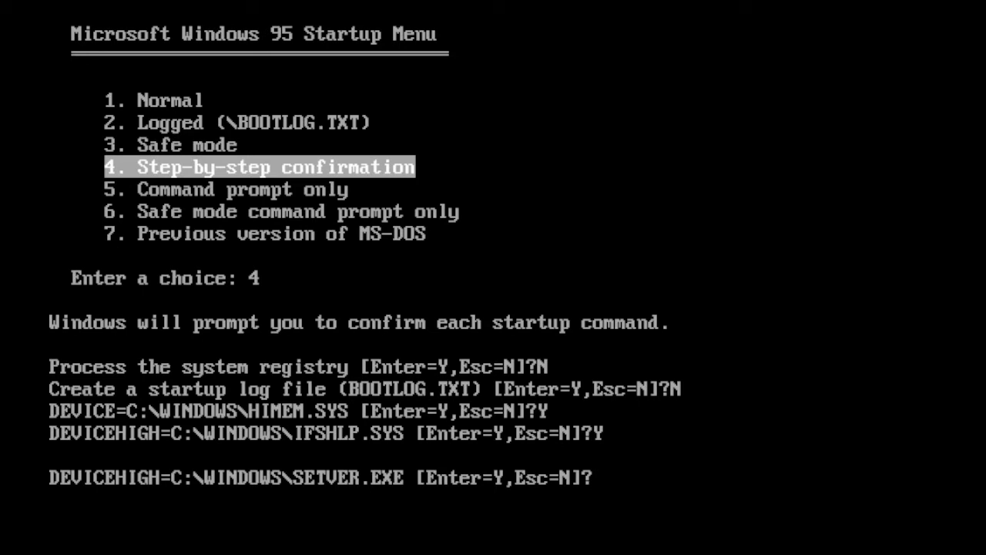
{"action": "key", "text": "Escape"}
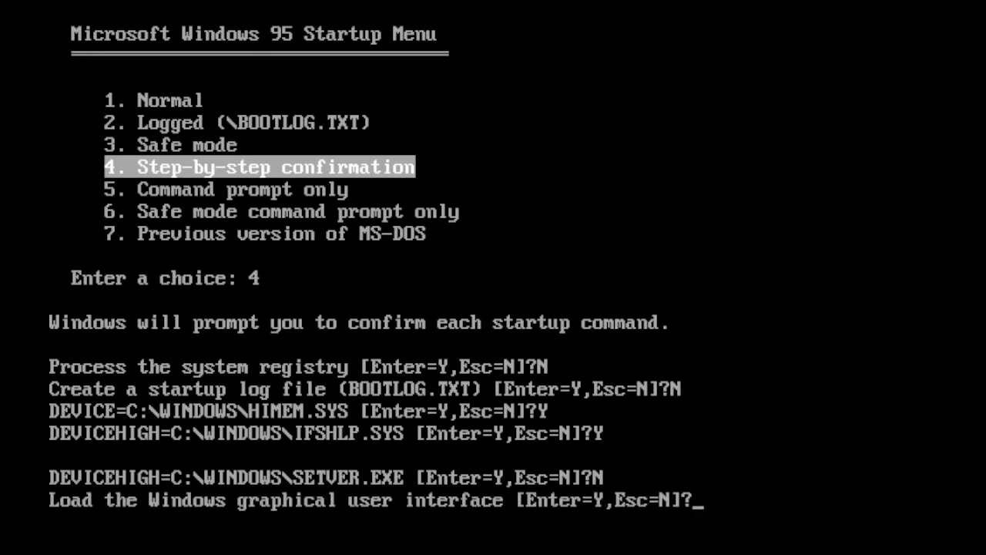
{"action": "key", "text": "Return"}
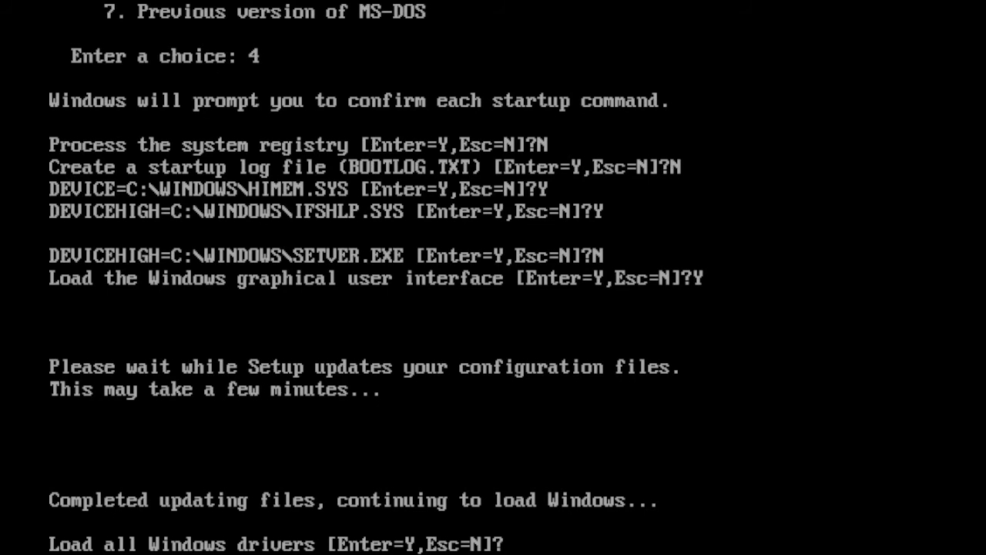
{"action": "key", "text": "Escape"}
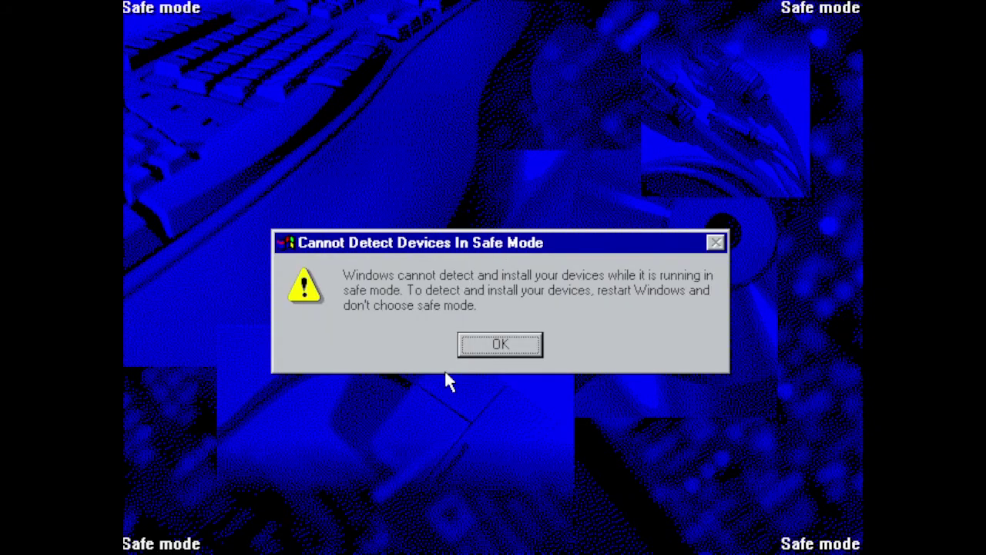
{"action": "left_click", "coordinate": [483, 346]}
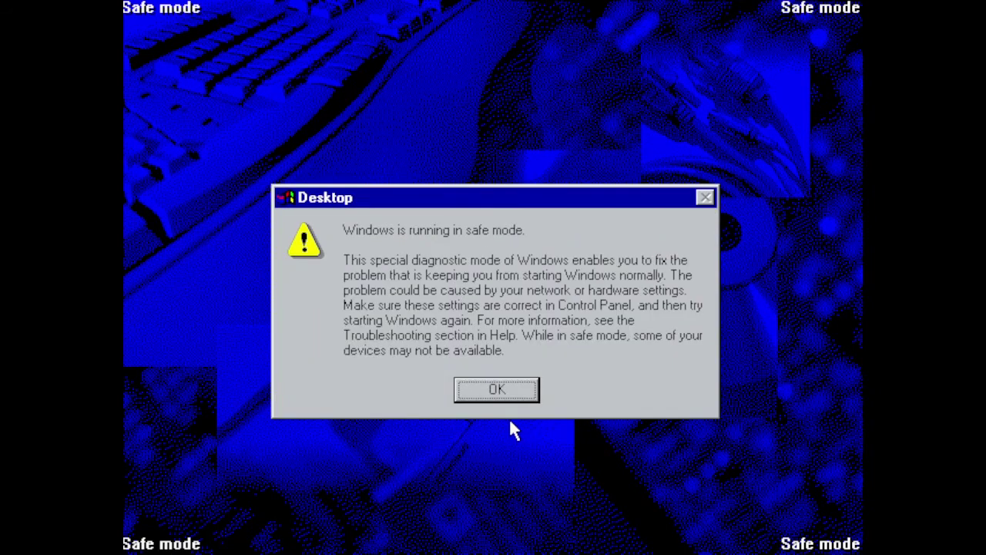
{"action": "left_click", "coordinate": [511, 395]}
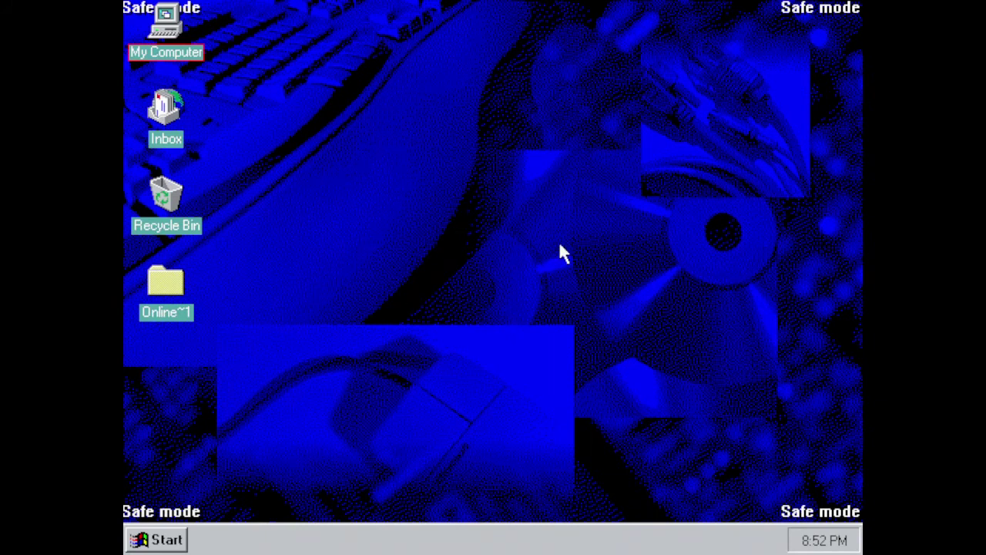
- Open the desktop's advanced display properties and start changing the S3 display adapter driver
{"action": "right_click", "coordinate": [473, 220]}
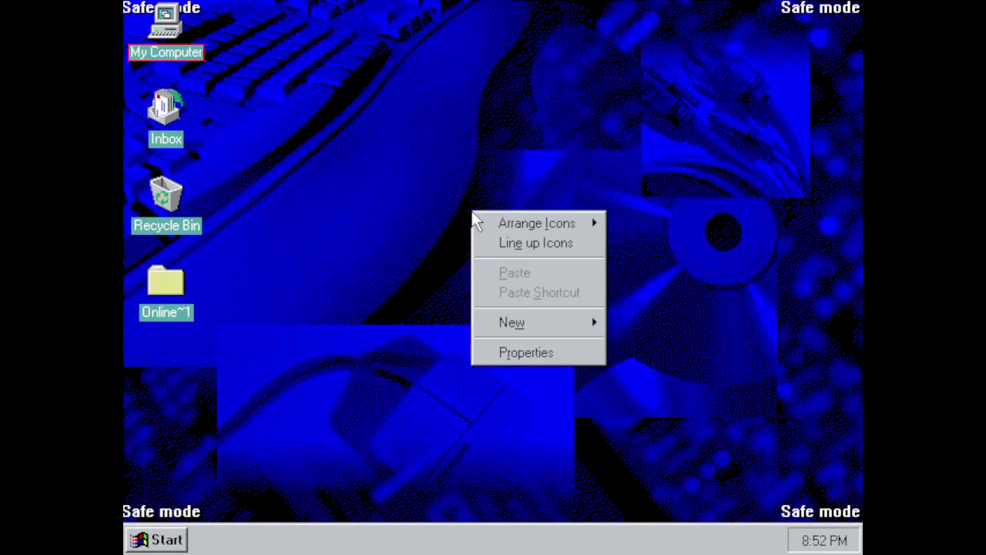
{"action": "left_click", "coordinate": [542, 353]}
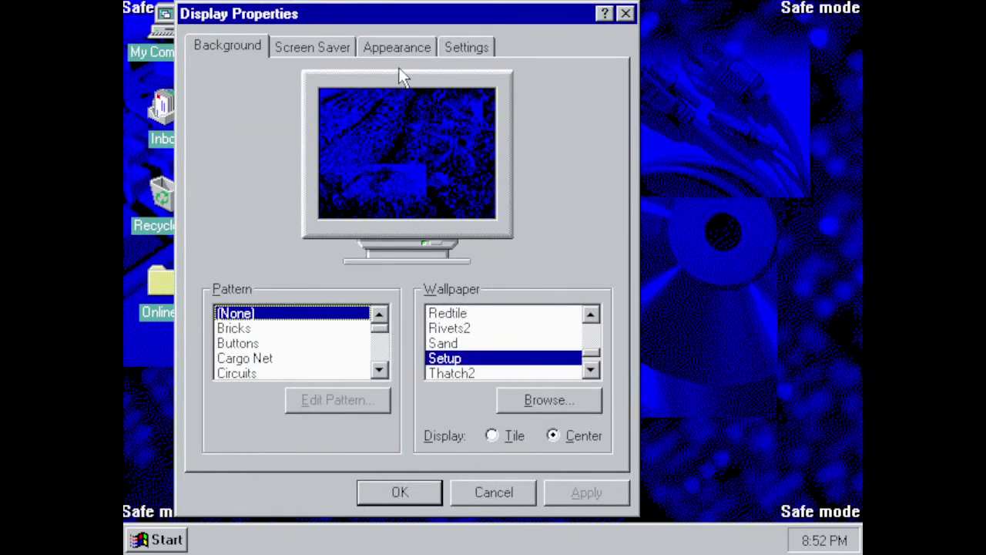
{"action": "left_click", "coordinate": [452, 54]}
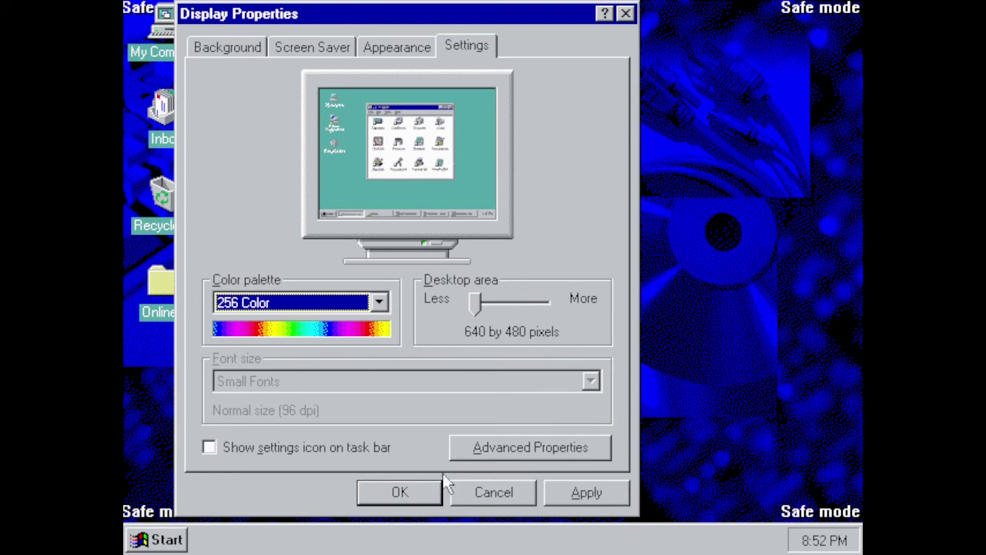
{"action": "left_click", "coordinate": [493, 451]}
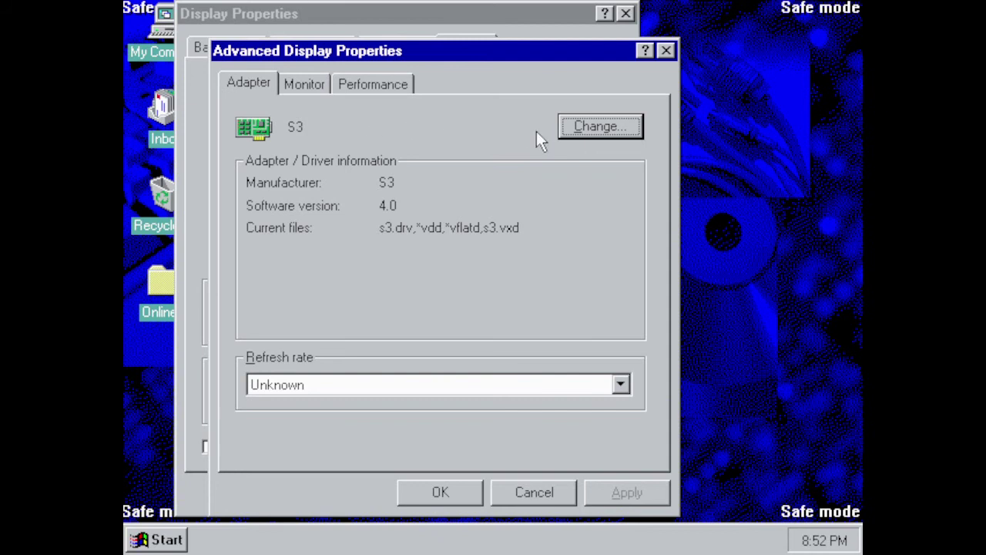
{"action": "left_click", "coordinate": [586, 127]}
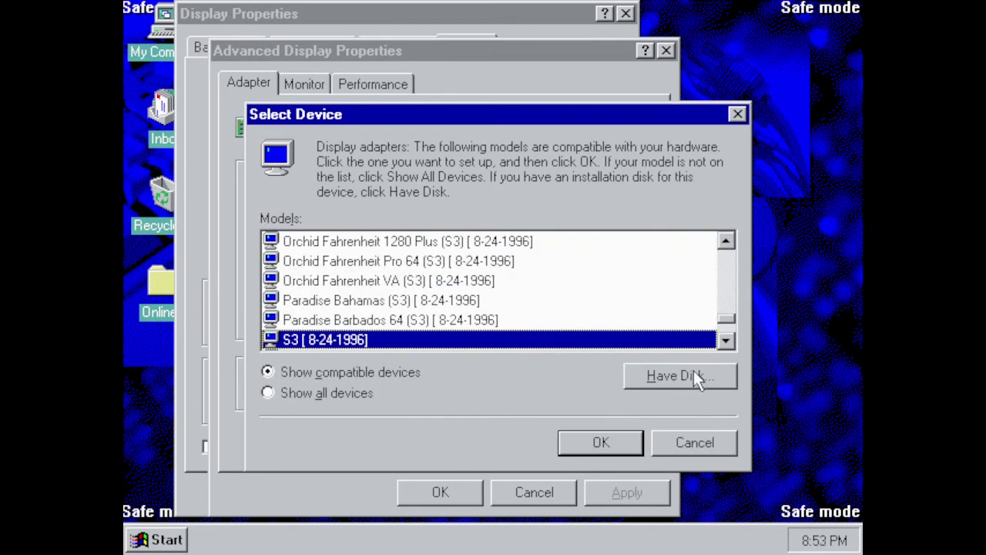
- Choose to install the display driver from disk, using oemsetup.inf in the root of drive C
{"action": "left_click", "coordinate": [694, 371]}
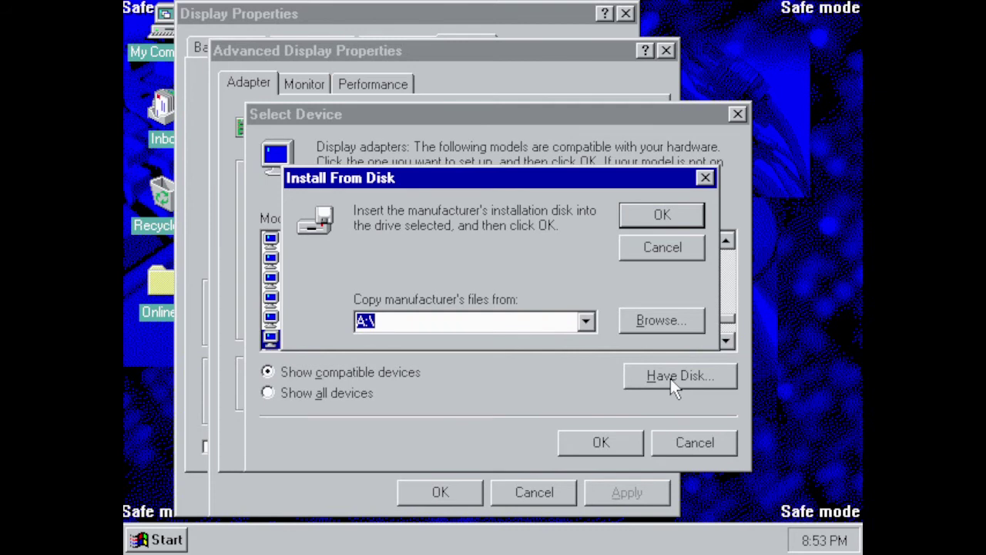
{"action": "left_click", "coordinate": [671, 322]}
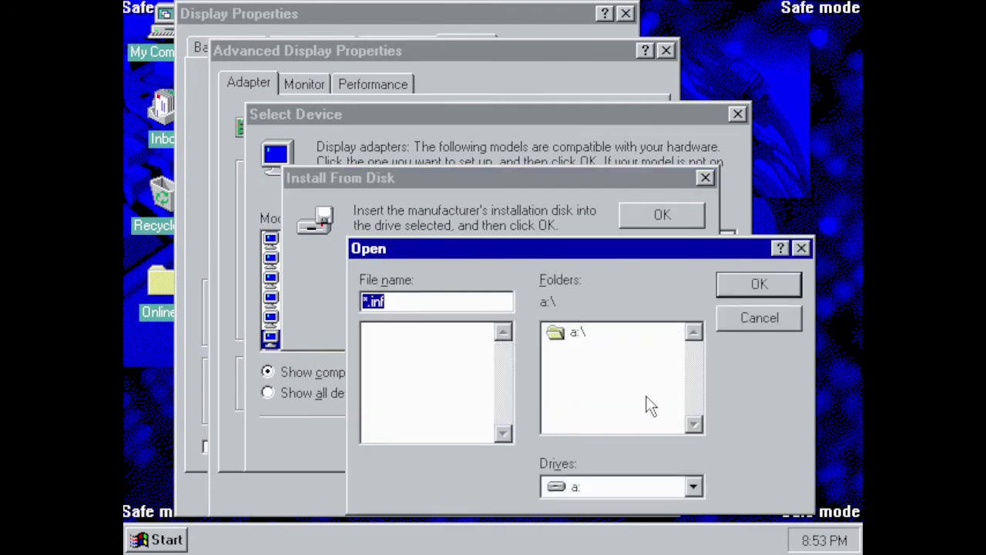
{"action": "left_click", "coordinate": [686, 494]}
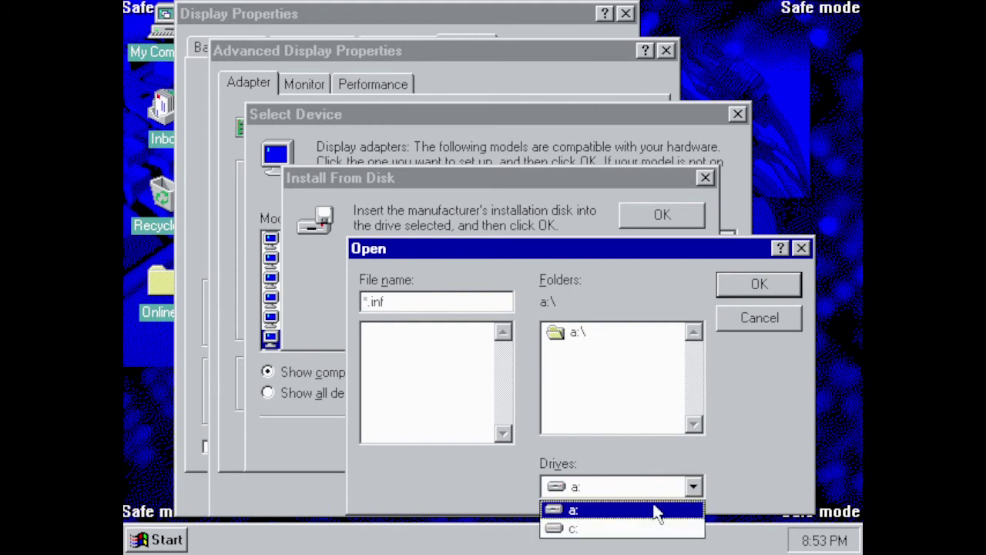
{"action": "left_click", "coordinate": [621, 528]}
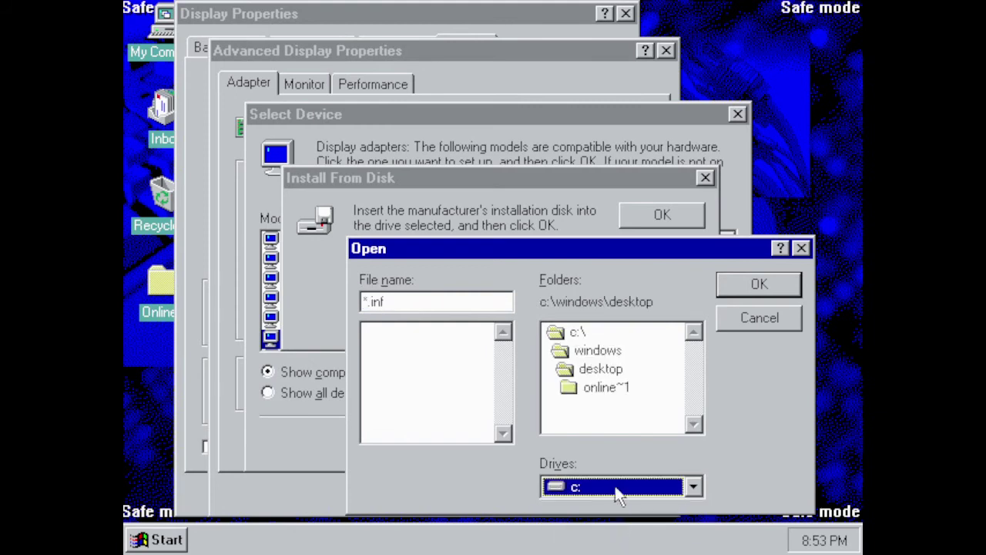
{"action": "left_click", "coordinate": [609, 330]}
{"action": "double_click", "coordinate": [609, 330]}
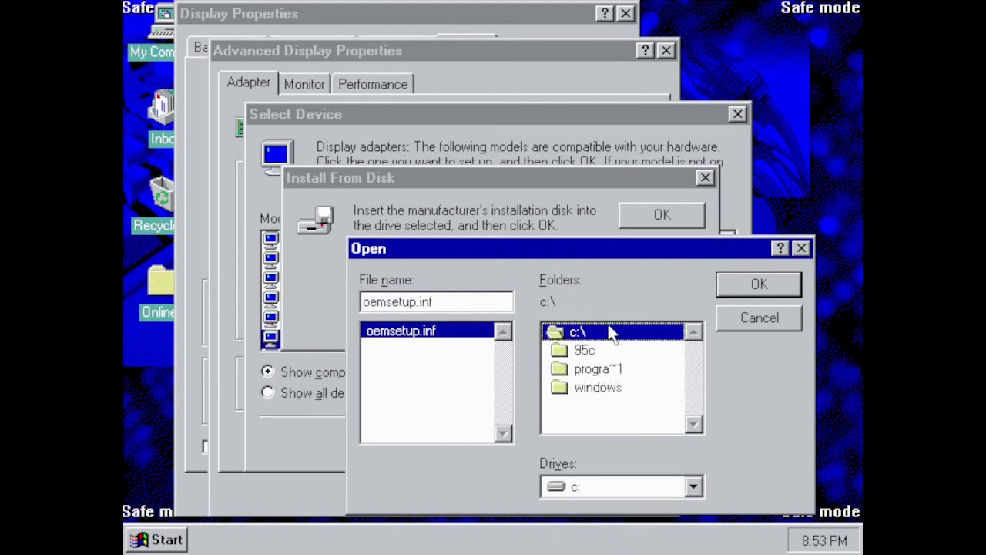
{"action": "left_click", "coordinate": [741, 286]}
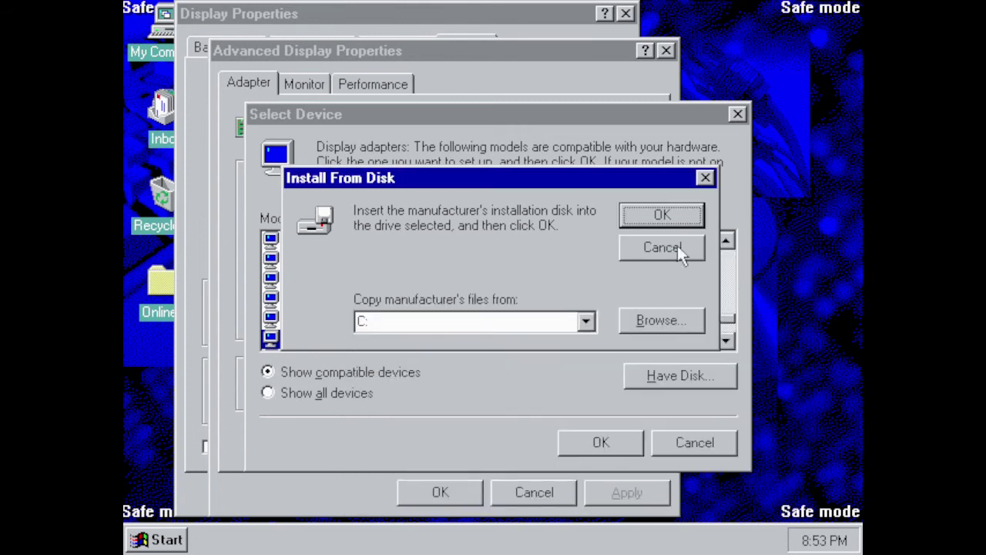
- Install the S3 Trio64V 1.70.04 640x480 32K adapter driver, choosing not to keep the existing dciman.dll
{"action": "left_click", "coordinate": [652, 215]}
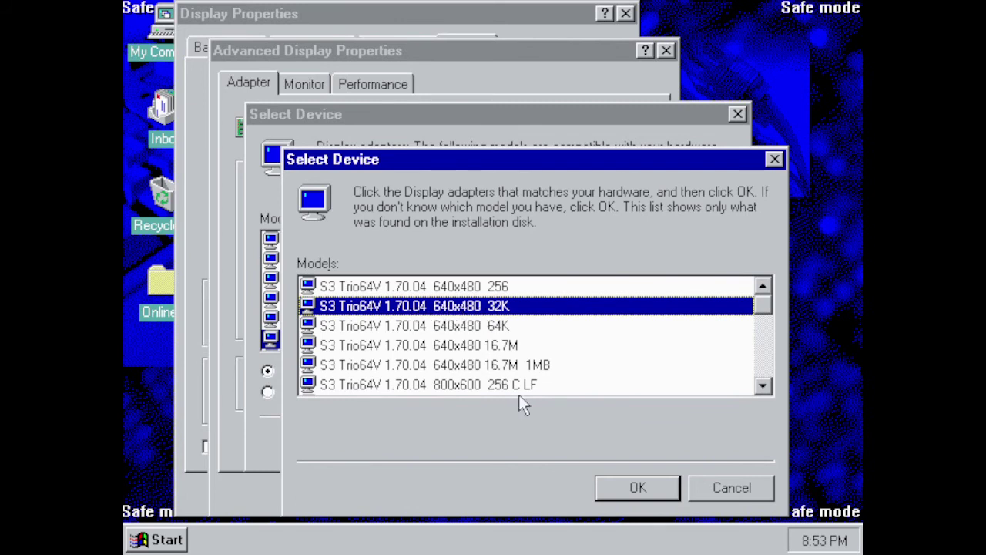
{"action": "left_click", "coordinate": [646, 497]}
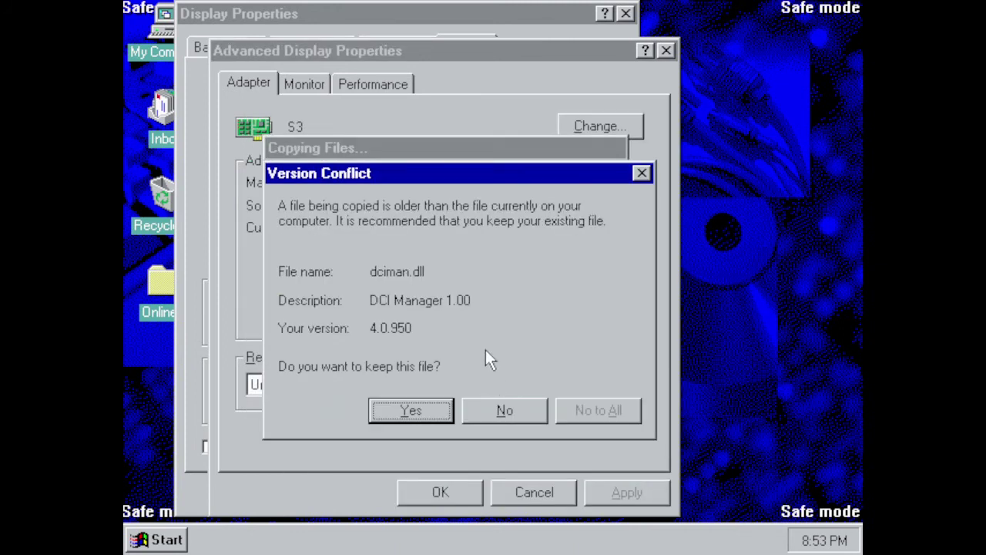
{"action": "left_click", "coordinate": [497, 409]}
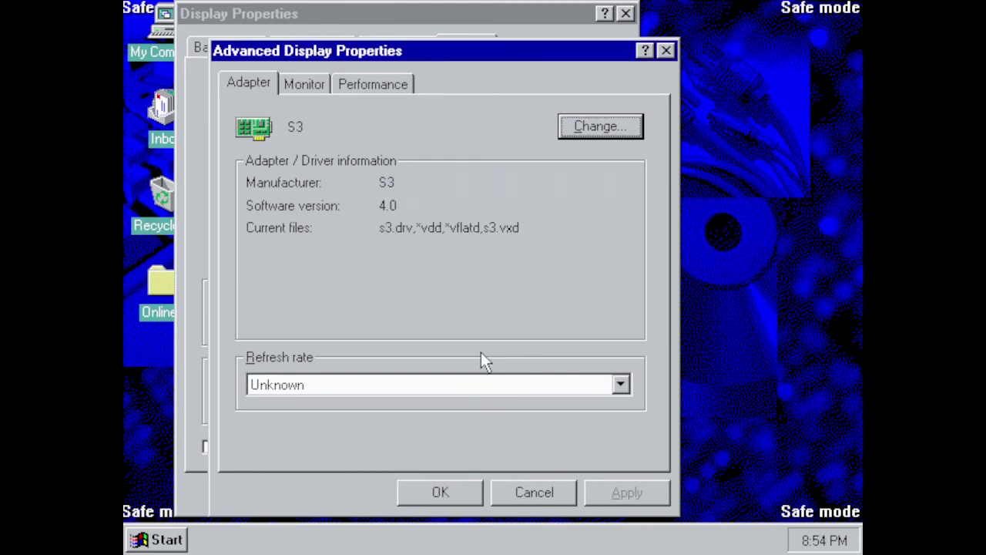
- Close the display properties, dismissing the driver warning, and restart the computer to put the new settings into effect
{"action": "left_click", "coordinate": [431, 494]}
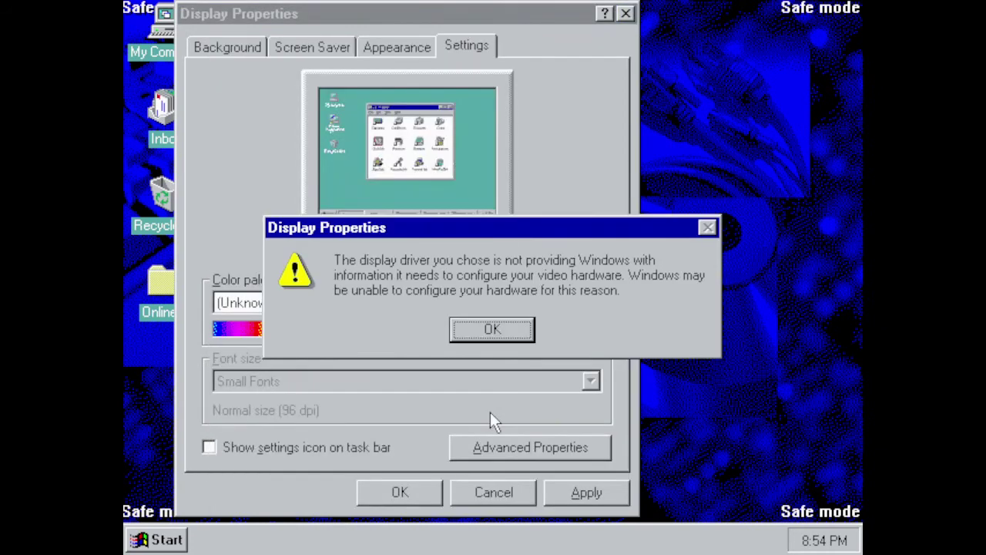
{"action": "left_click", "coordinate": [491, 330]}
{"action": "left_click", "coordinate": [400, 493]}
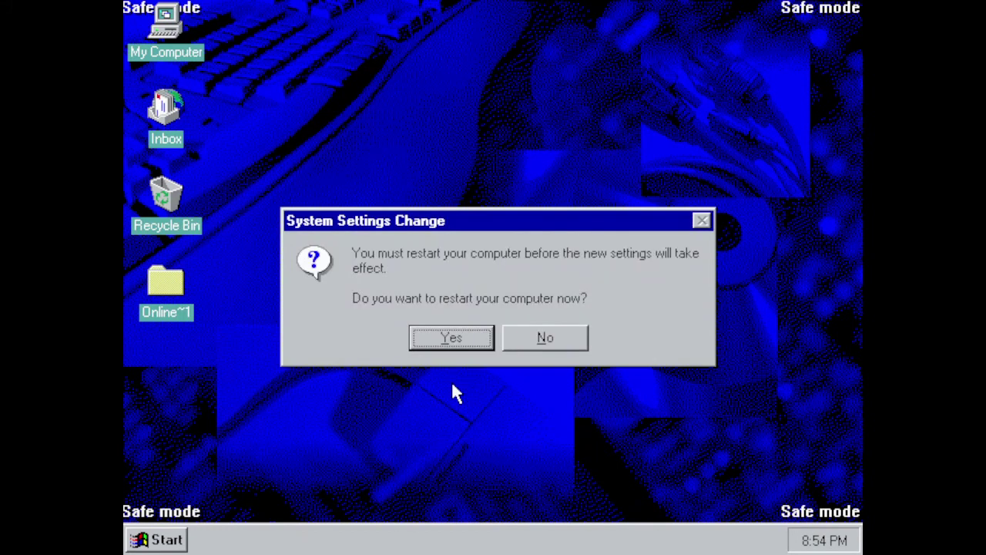
{"action": "left_click", "coordinate": [458, 337]}
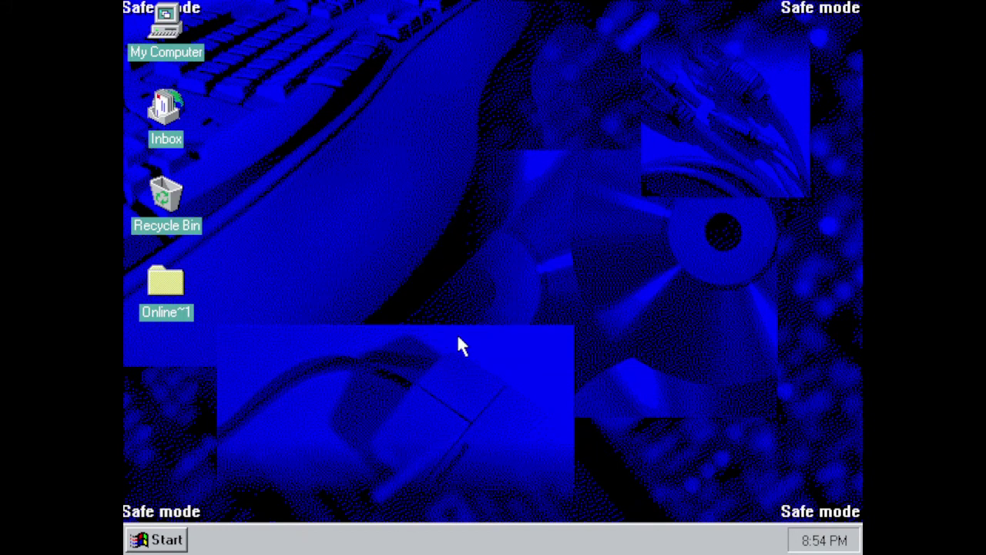